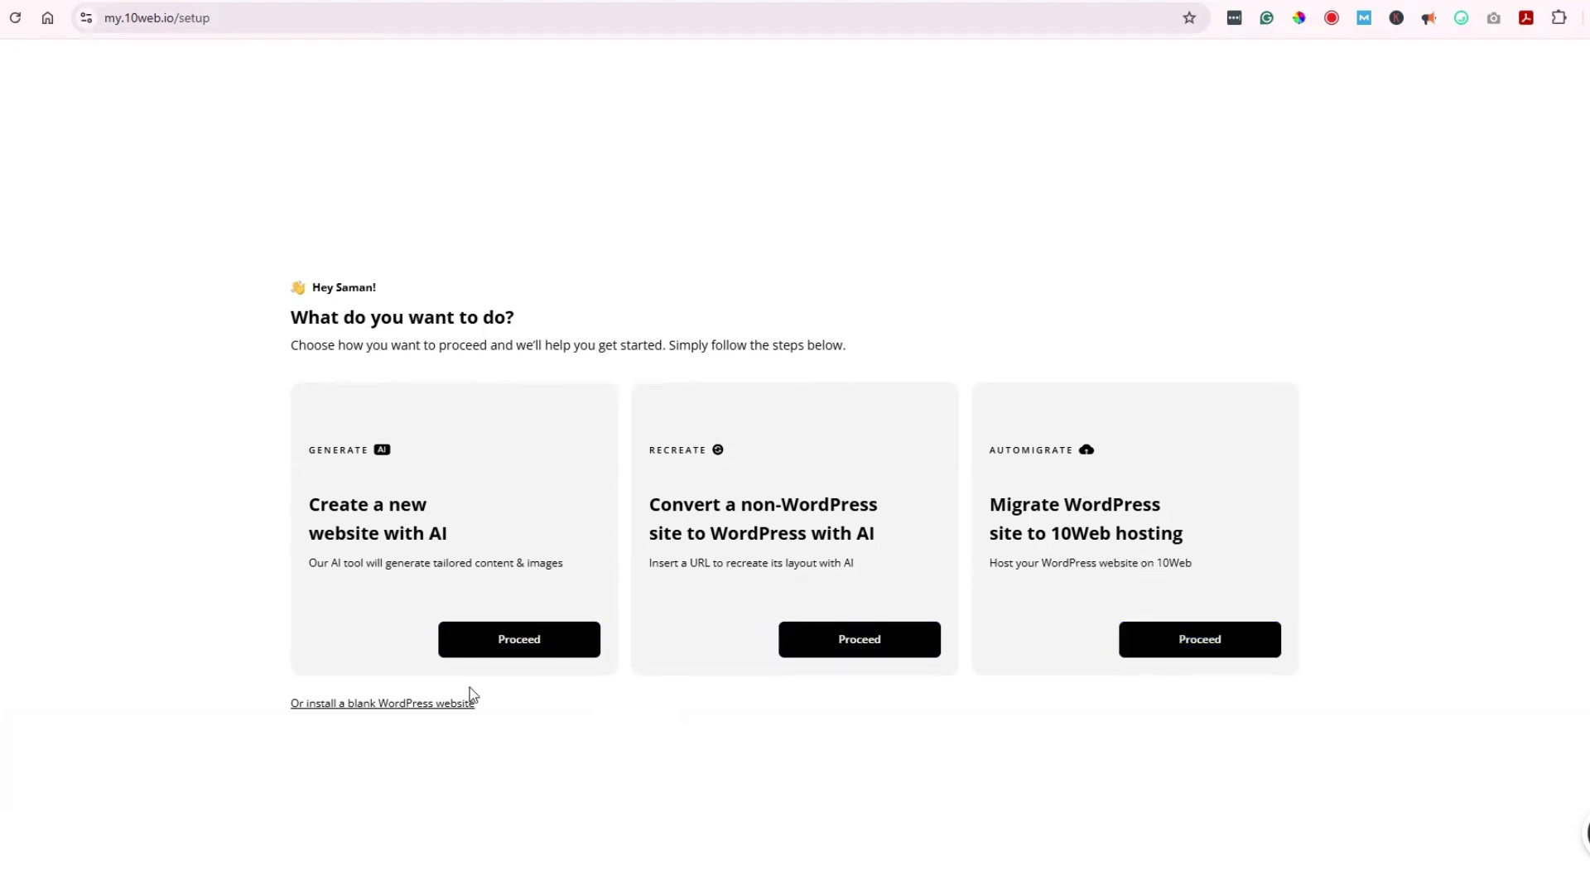
Step: Start a new AI-built online store and pick Online Perfume Store after searching 'perfume'
click(535, 645)
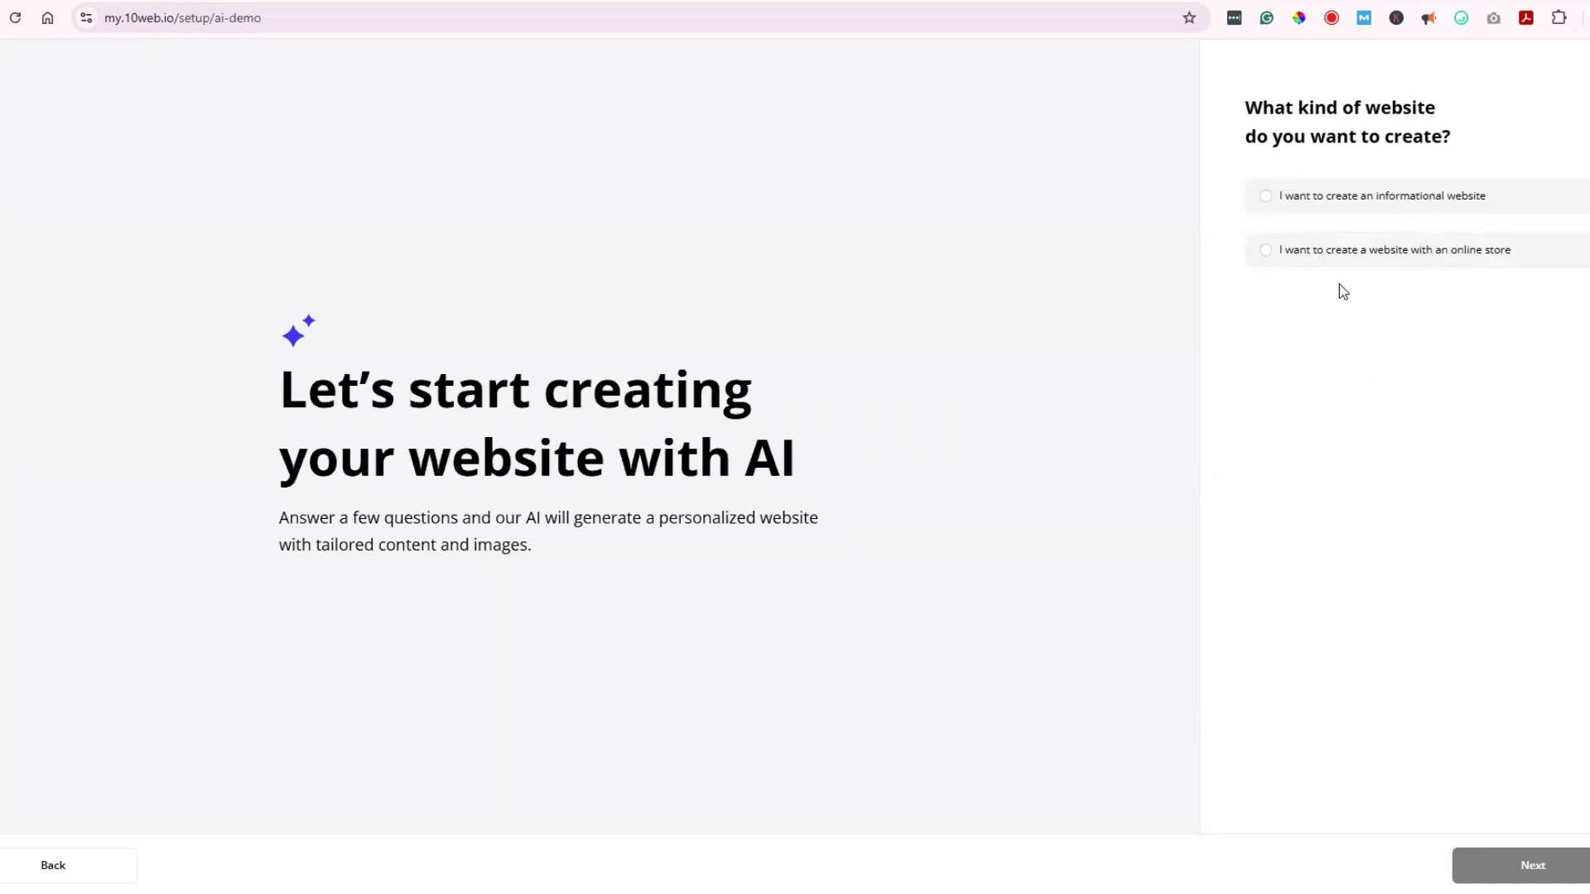
click(1471, 267)
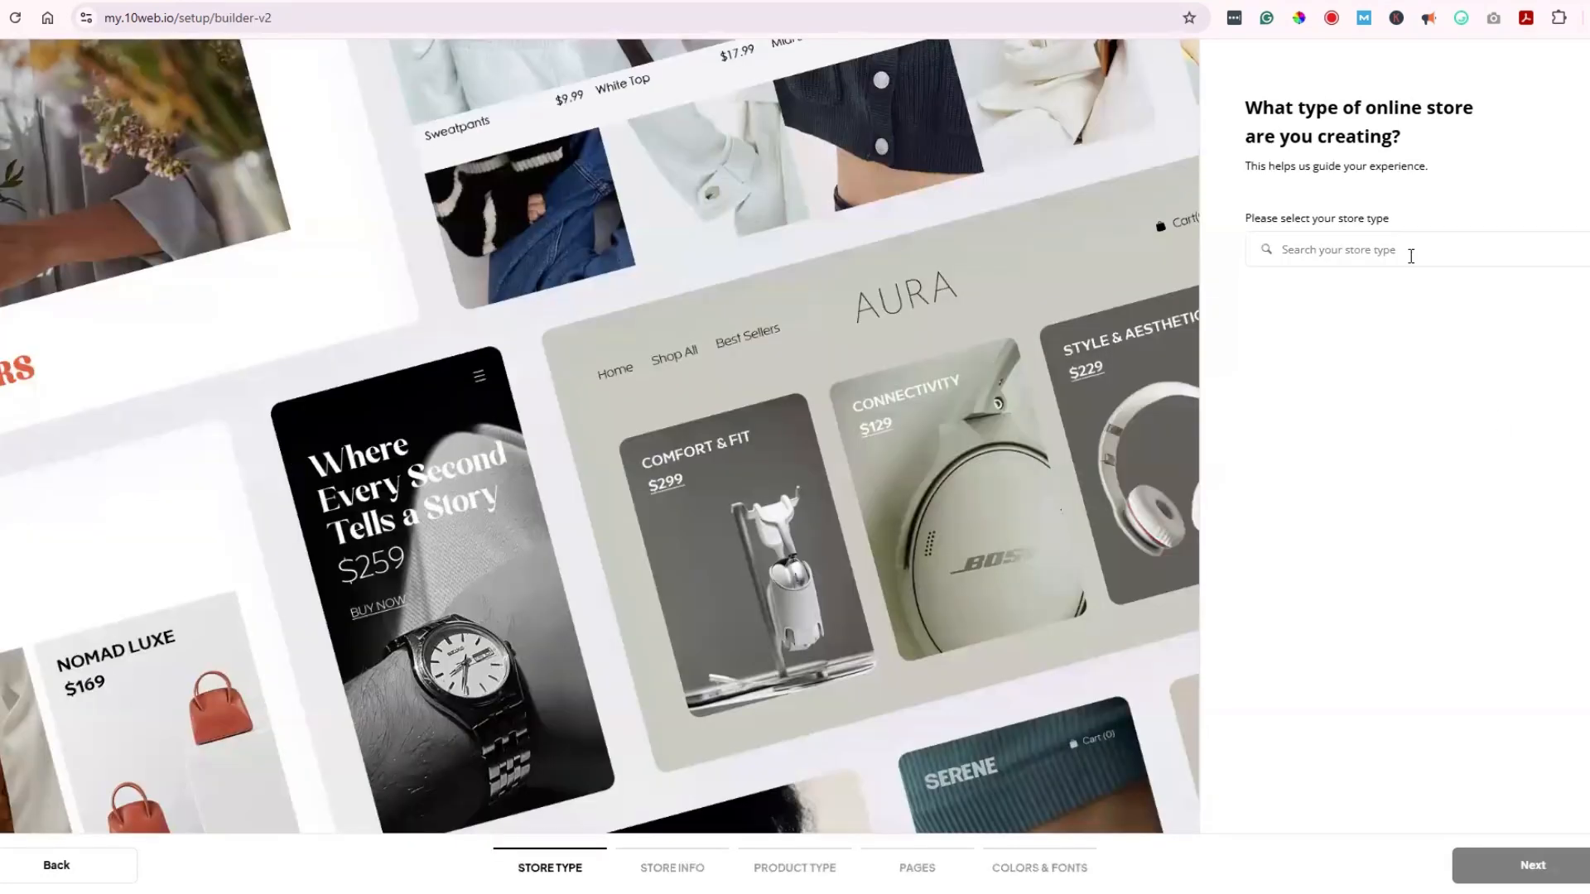
click(1411, 255)
click(1382, 251)
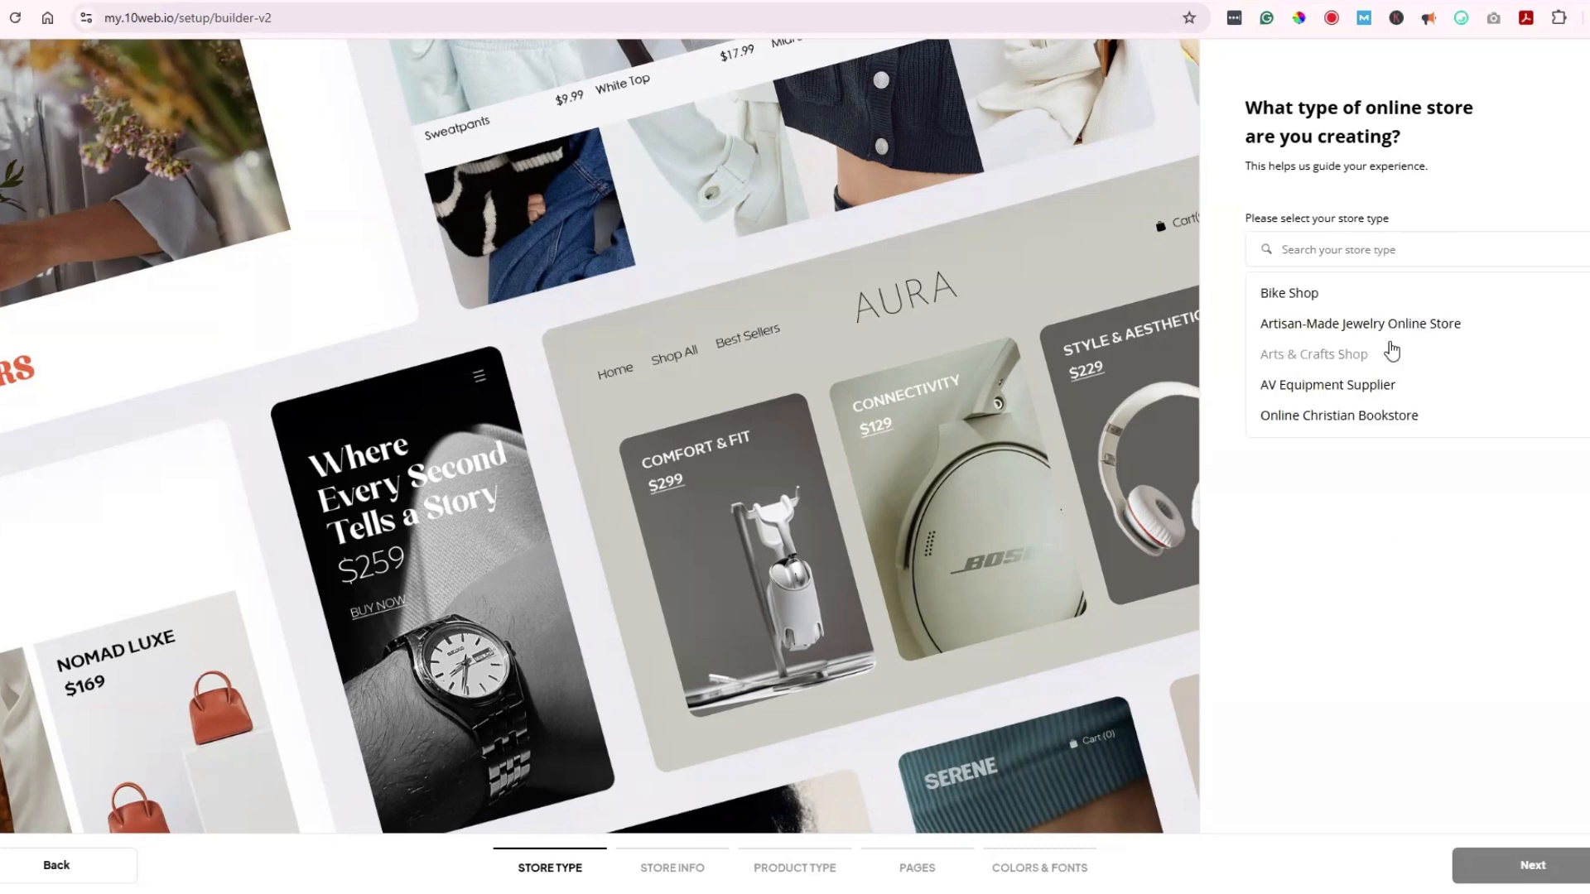
text(perfume)
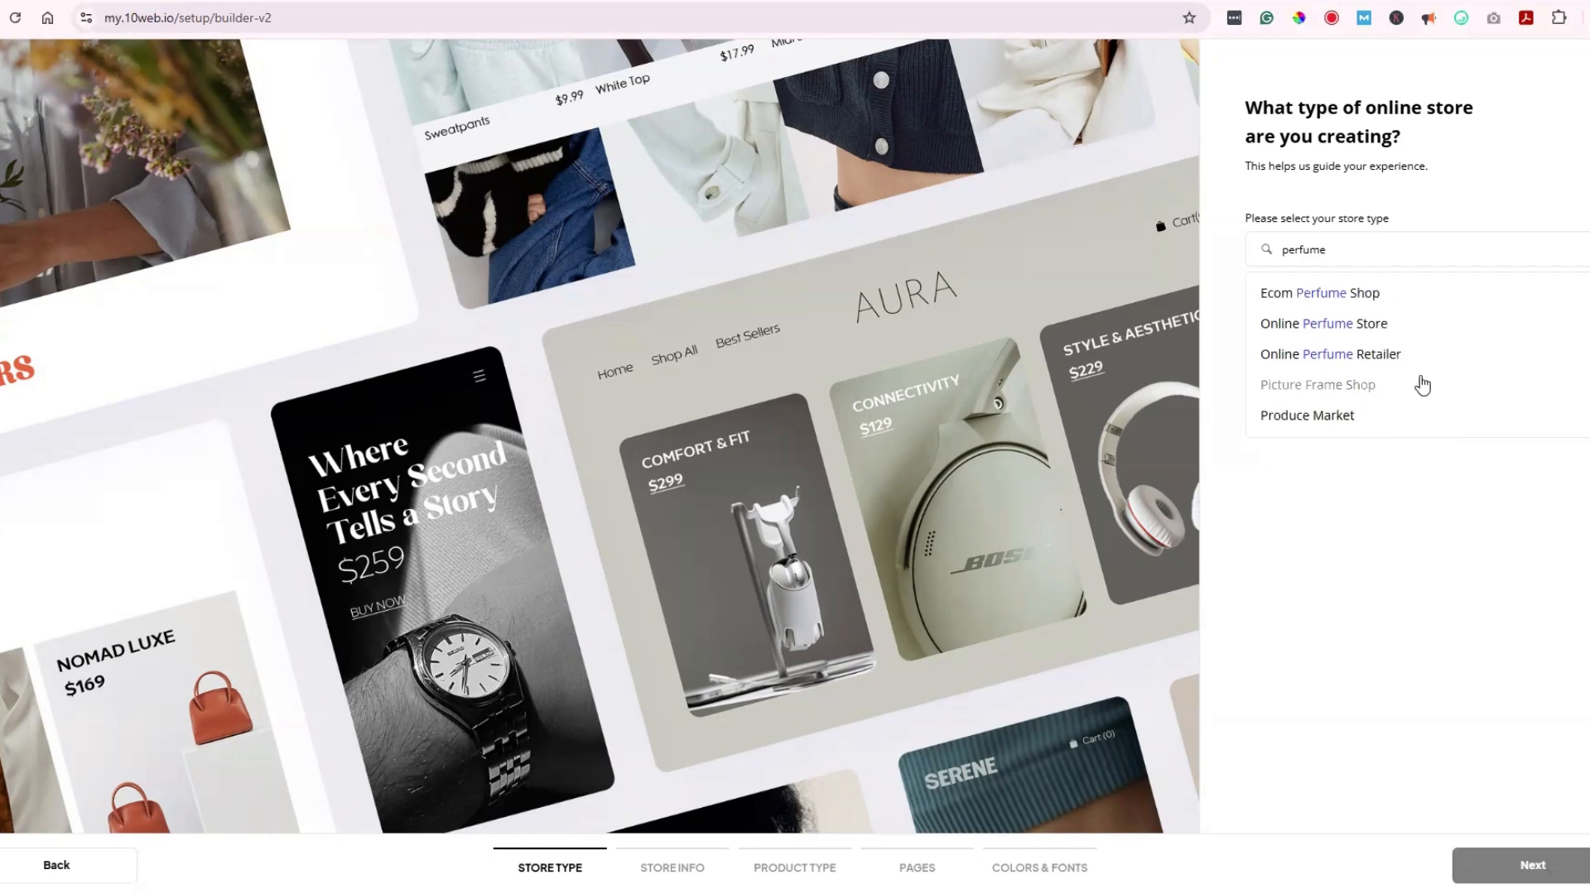
click(1322, 328)
Step: Enter Bloom & Musk as store name, paste a perfume-shop description, and answer Yes to owning a domain
click(1534, 862)
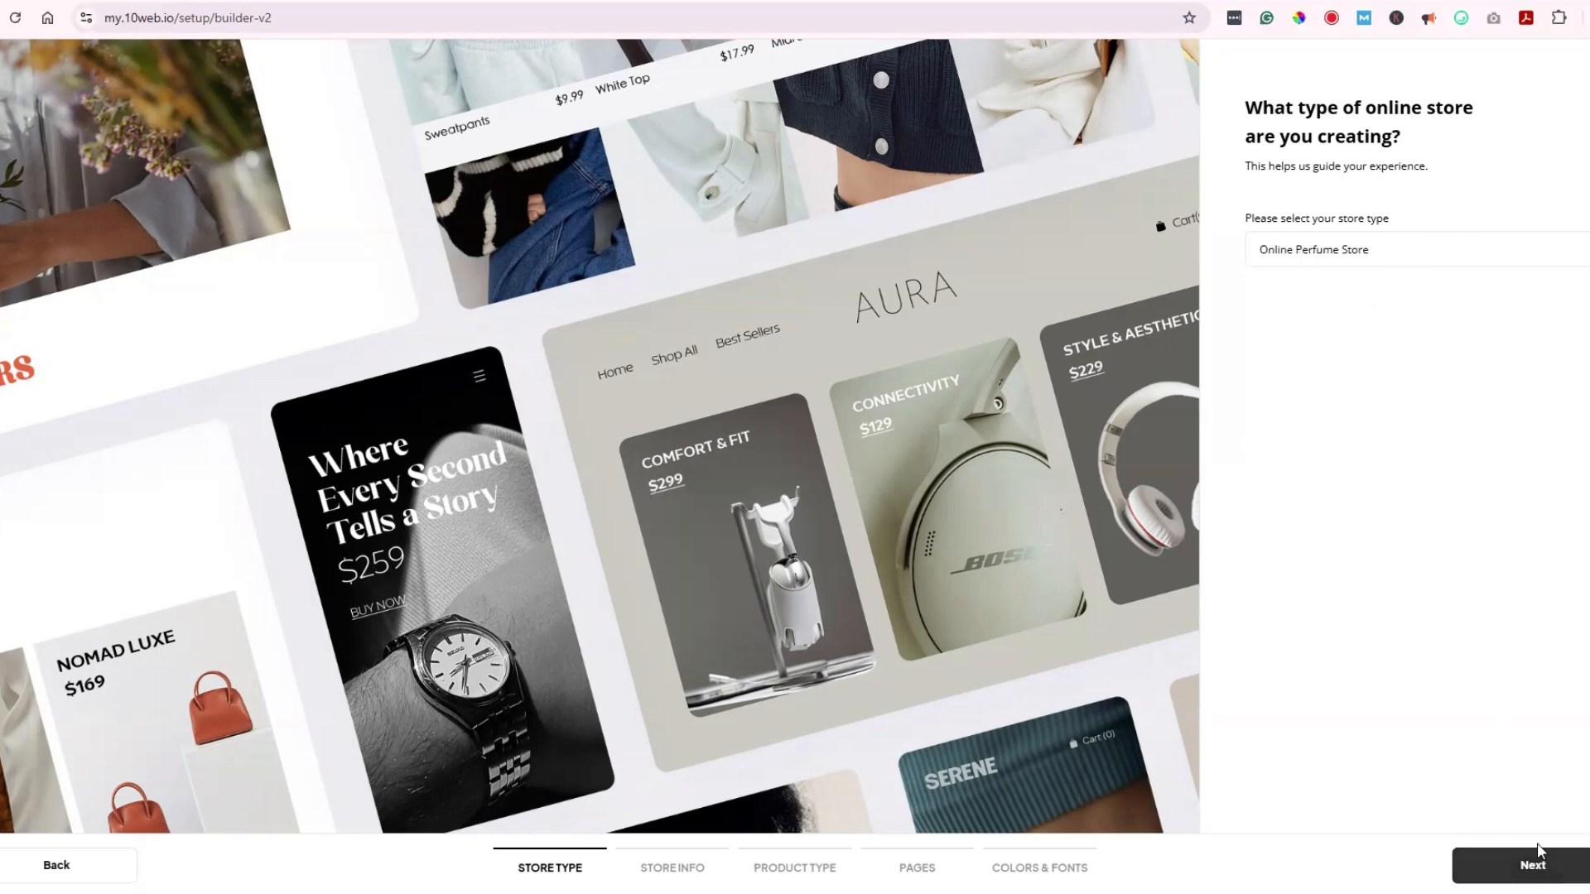
click(1339, 226)
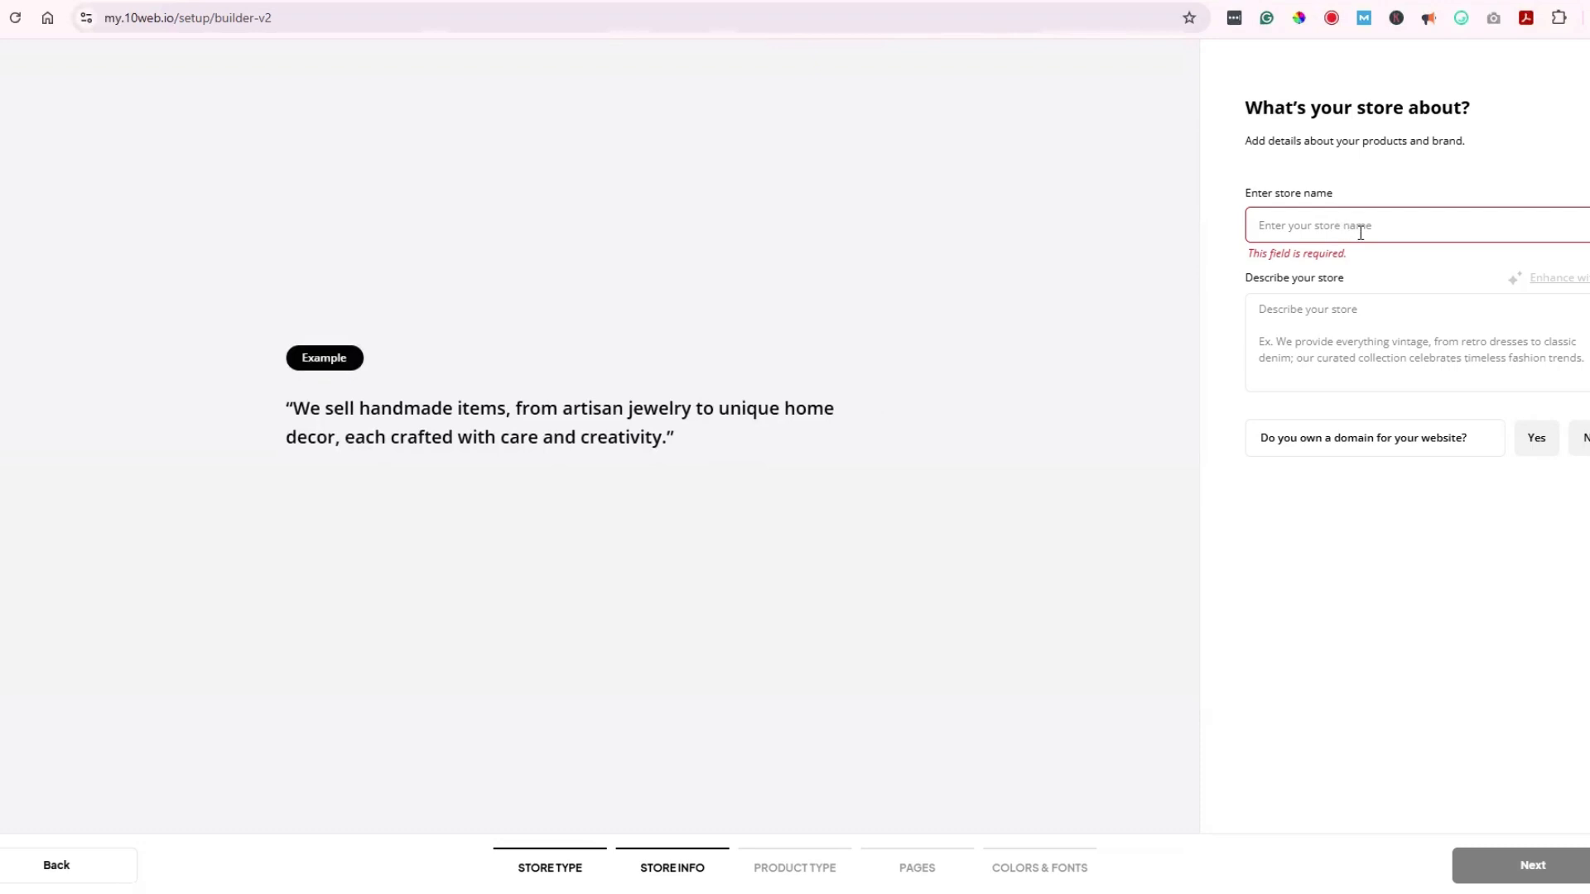
text(Bloom & Musk)
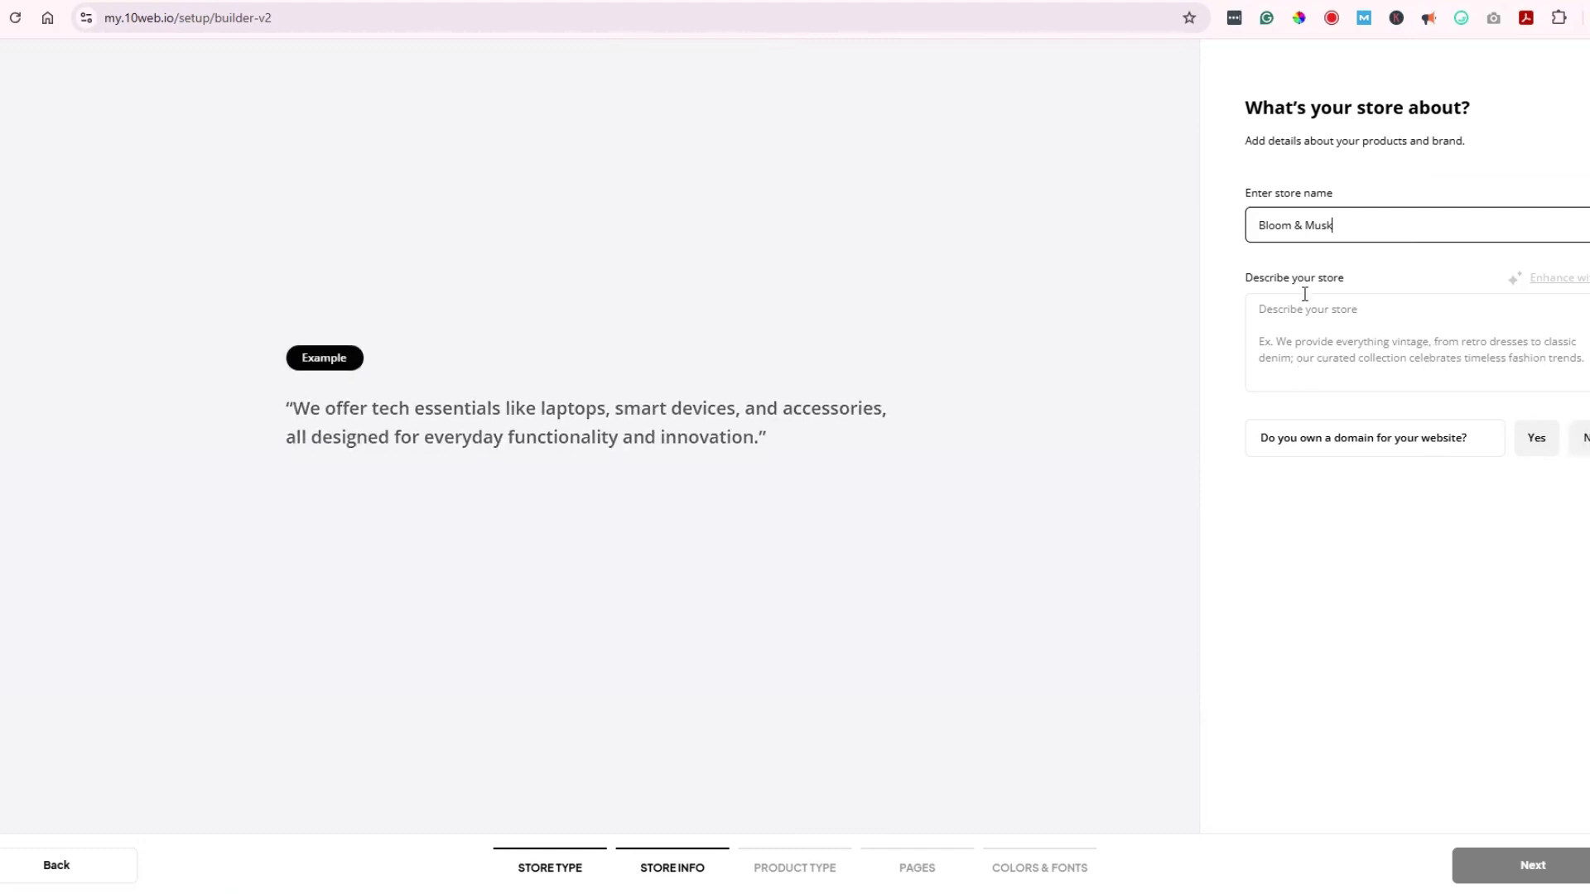
key(Tab)
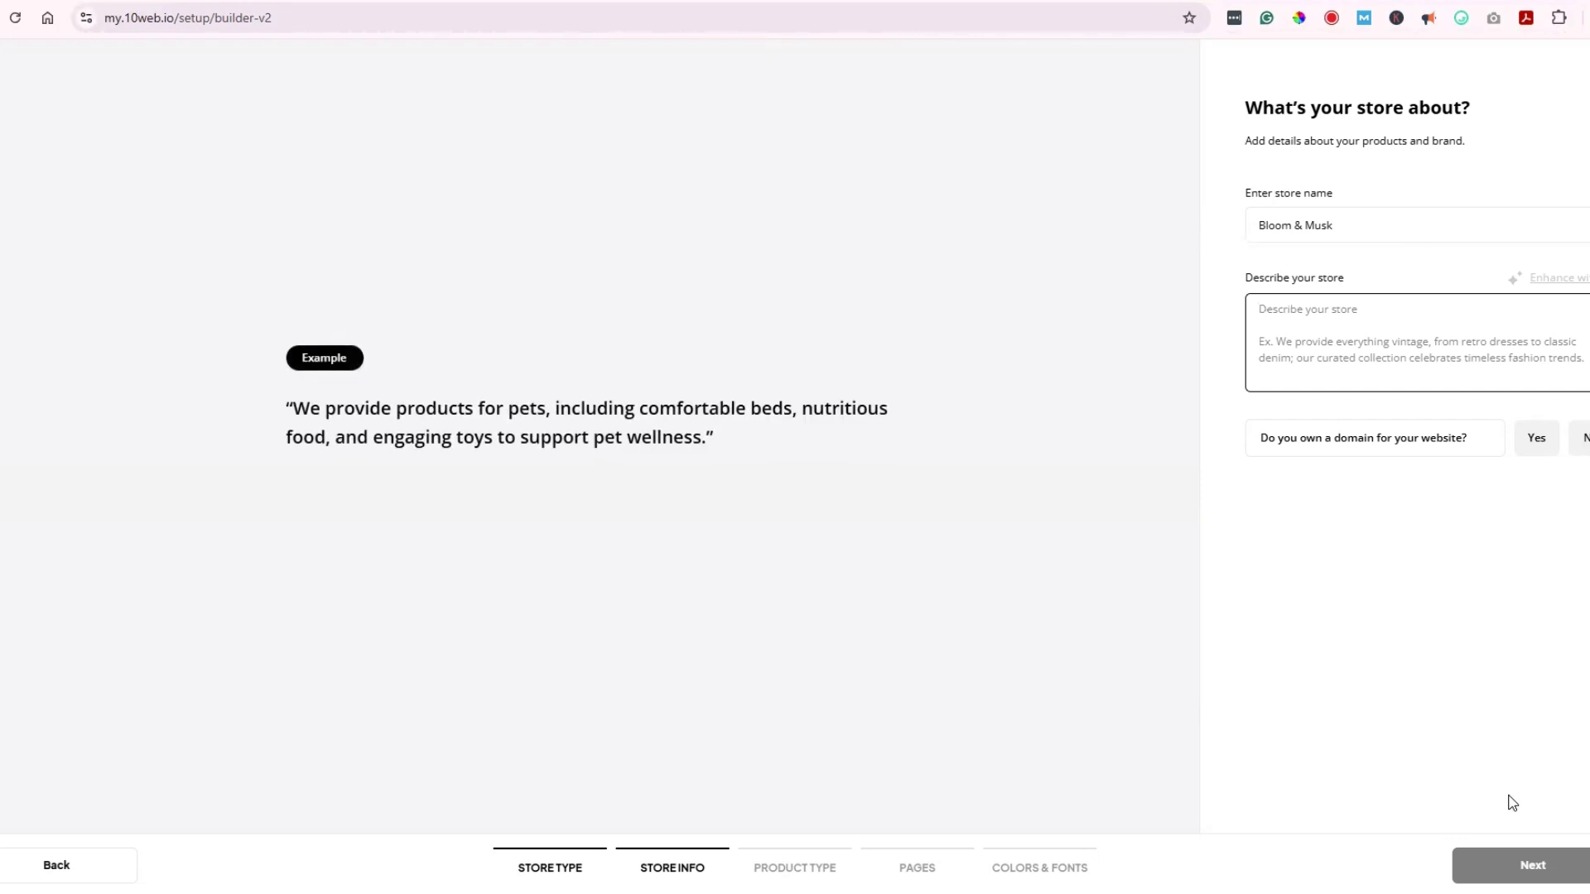
text(Bloom and Musk is your destination for exquisite fragrances that blend nature’s finest blooms with rich, musky undertones. We offer a curated collection of perfumes designed to captivate your senses and leave a lasting impression. Discover your signature scent with us and embrace the art of fine perfumery.)
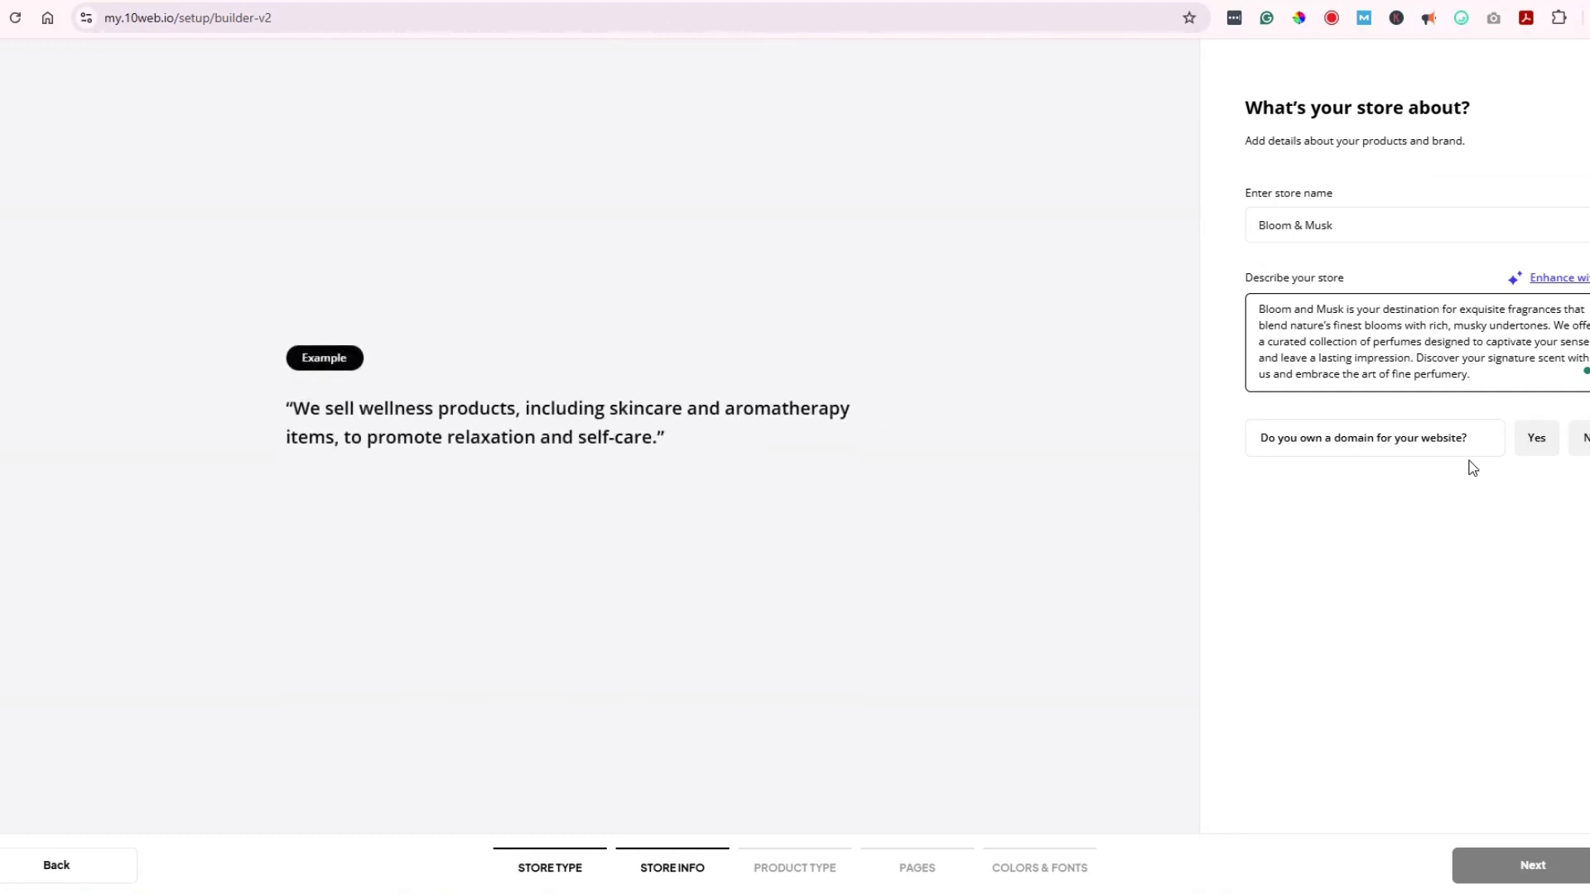
click(1534, 454)
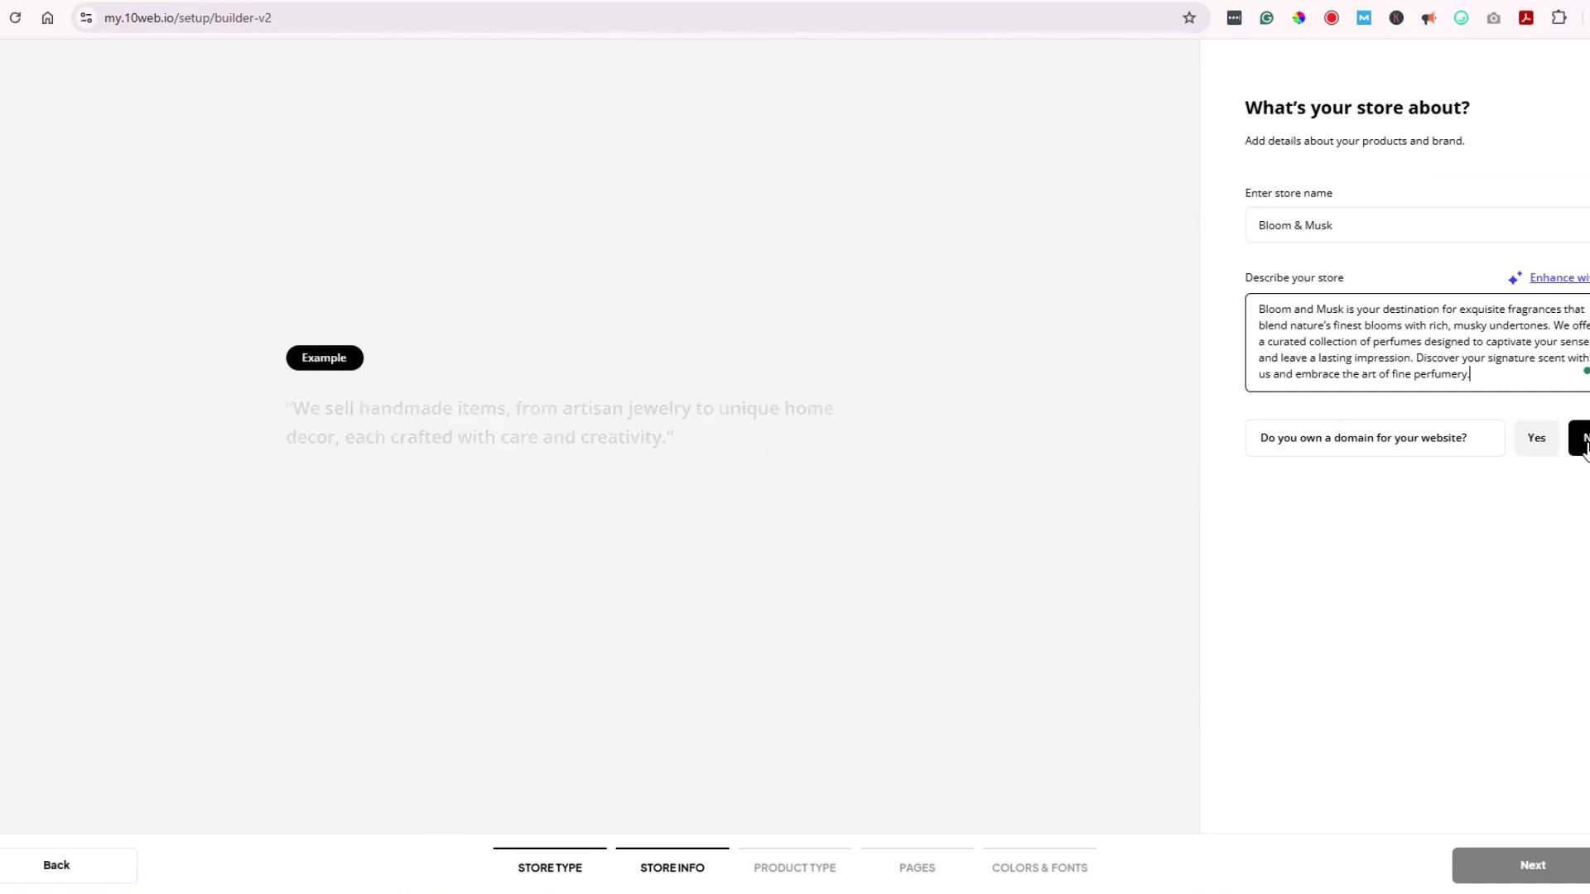
click(1529, 448)
Step: Accept the prefilled Perfumes, Colognes and Body Sprays categories and review the generated page list
click(1528, 868)
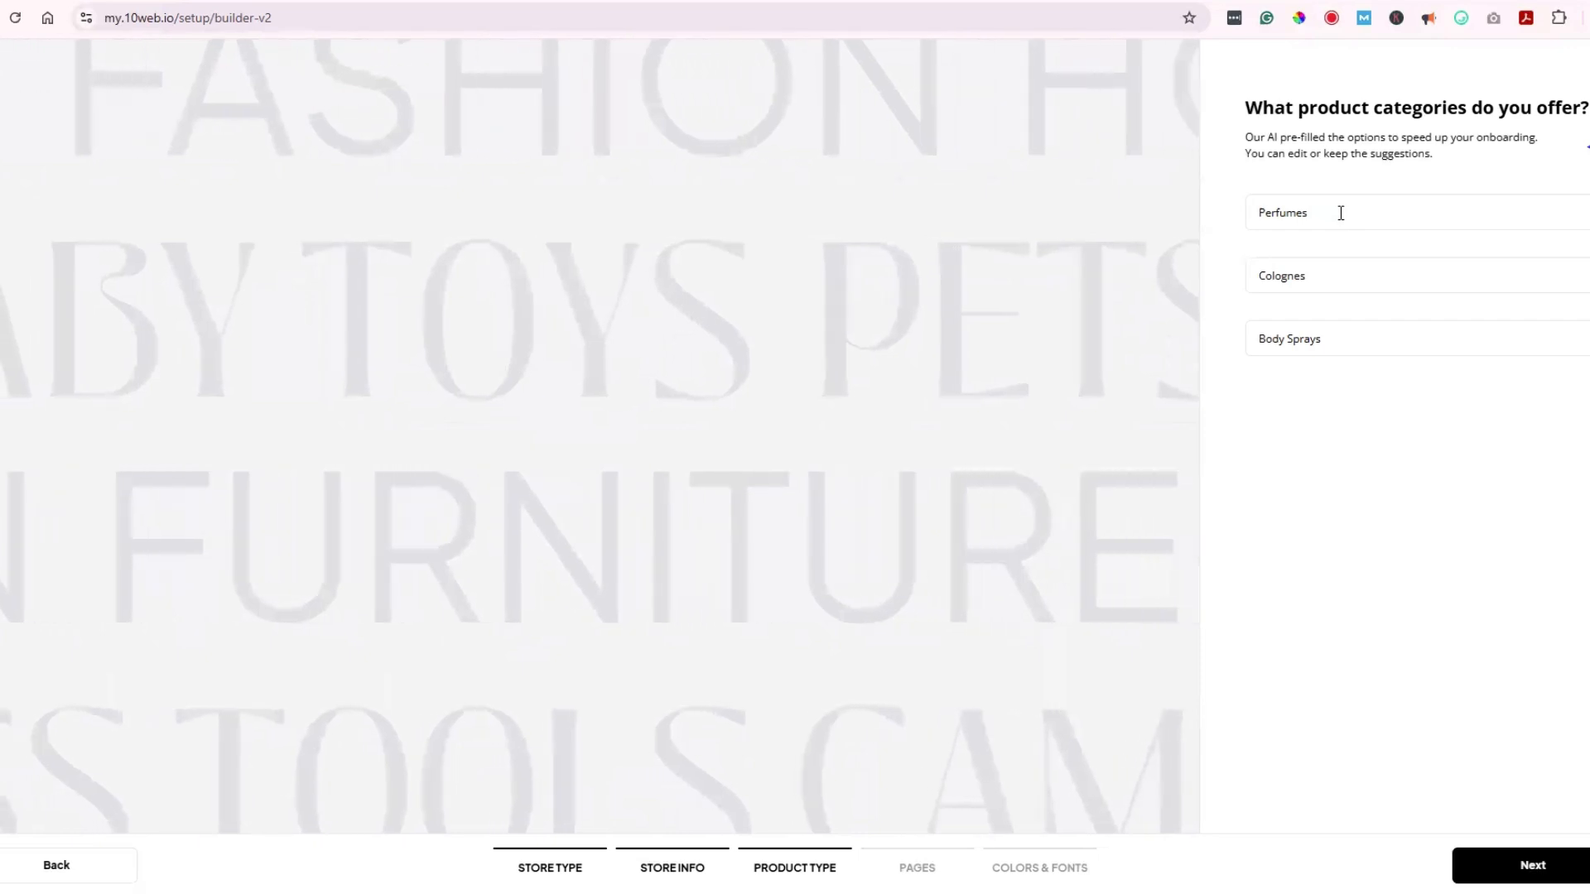
click(1344, 348)
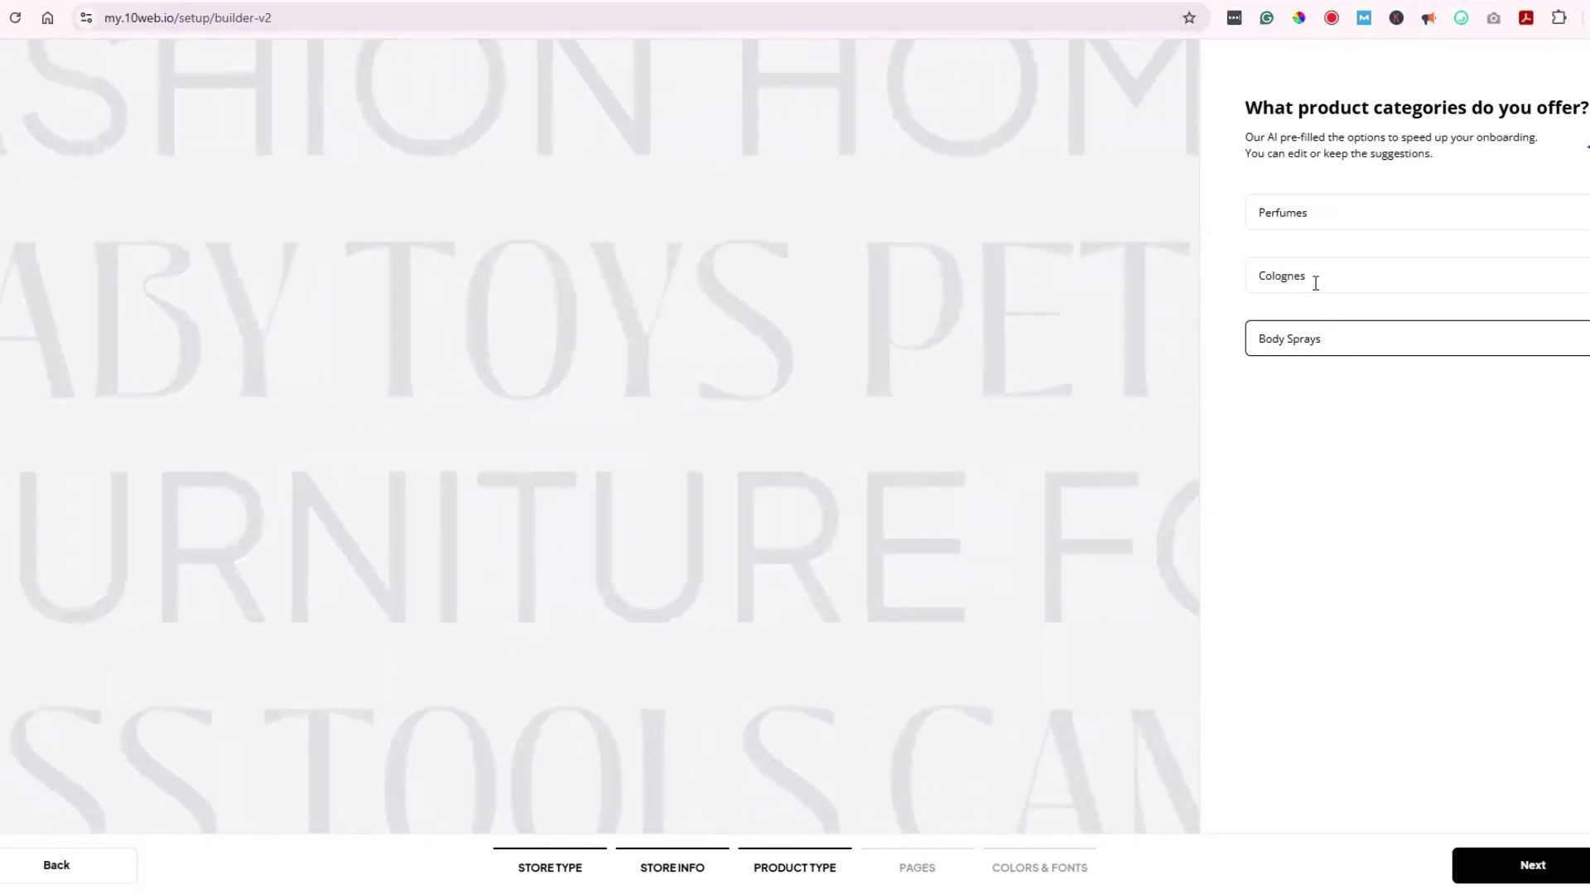
key(Return)
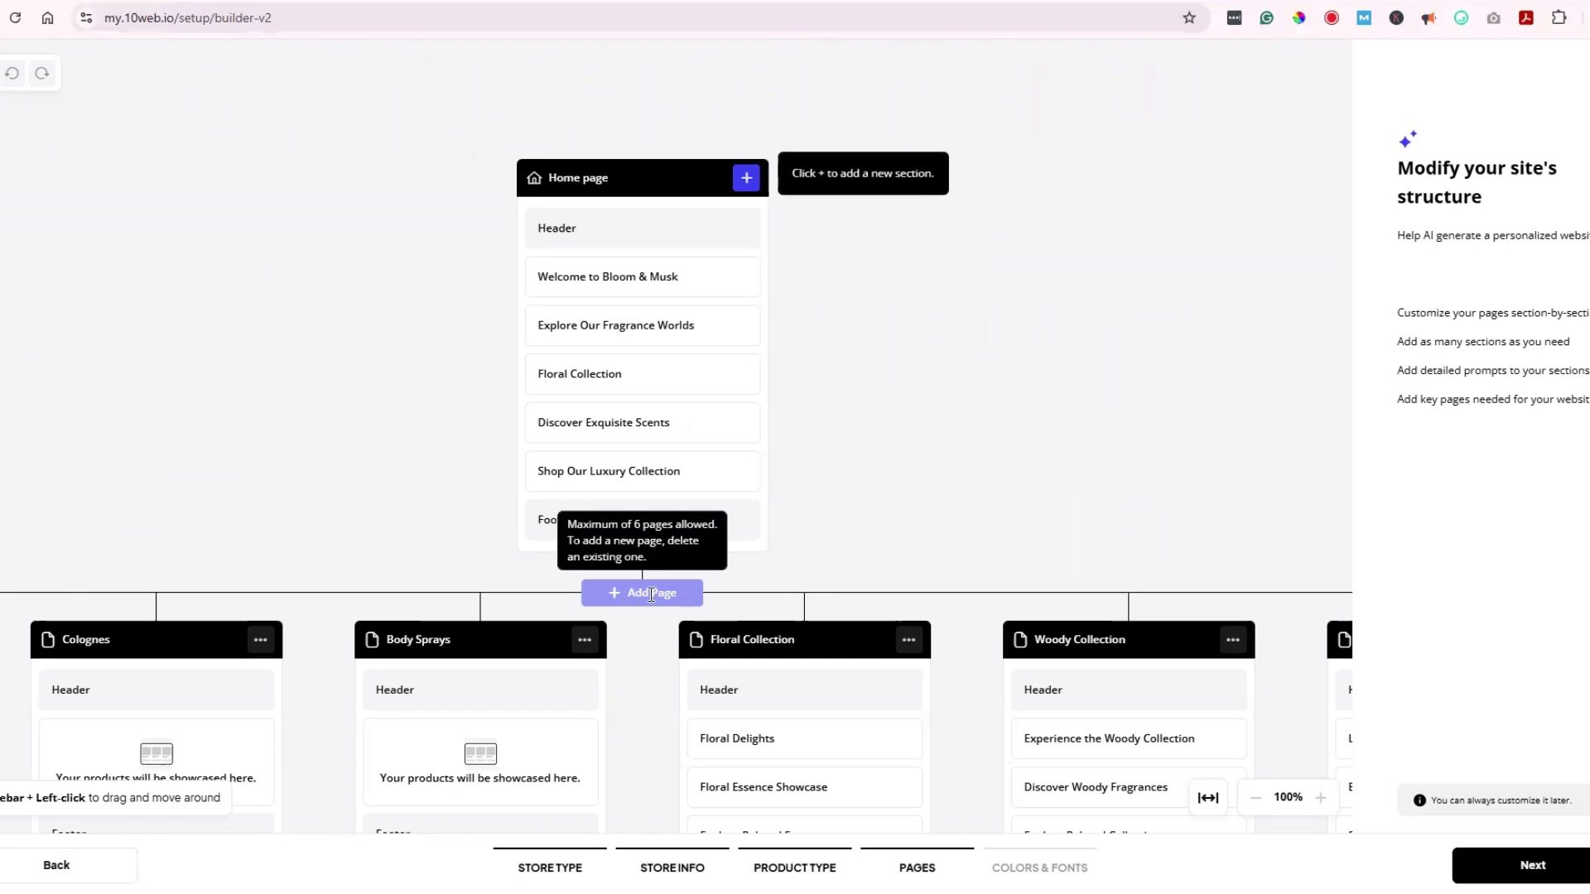
scroll(911, 405, down, 4)
scroll(884, 586, up, 4)
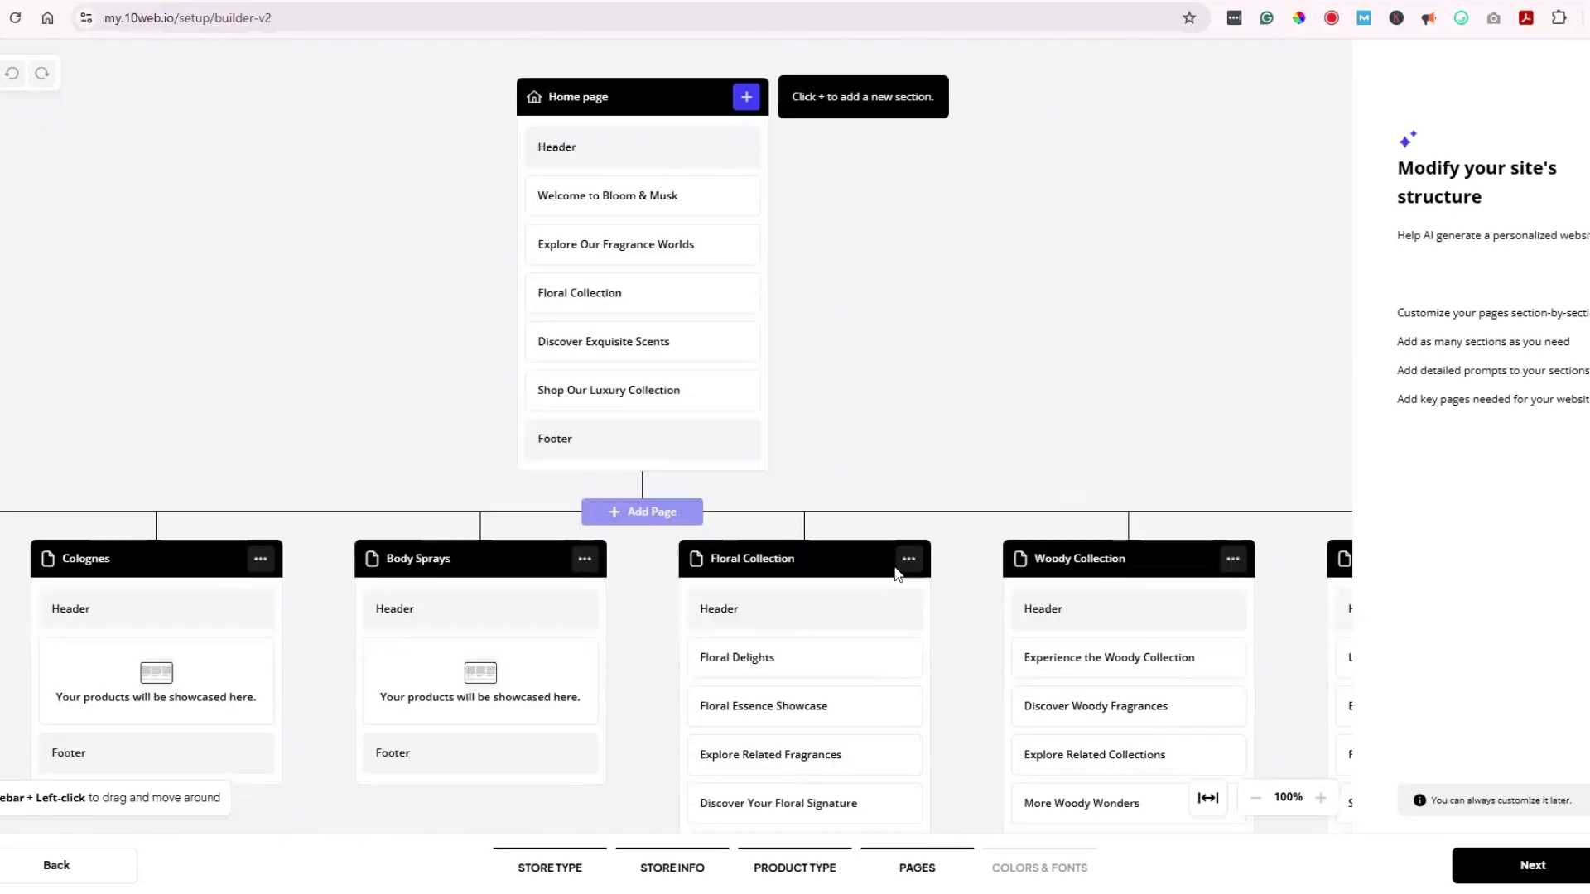
Step: Choose the maroon and pink palette, compare Flat and Classic themes, and generate the site
click(1531, 866)
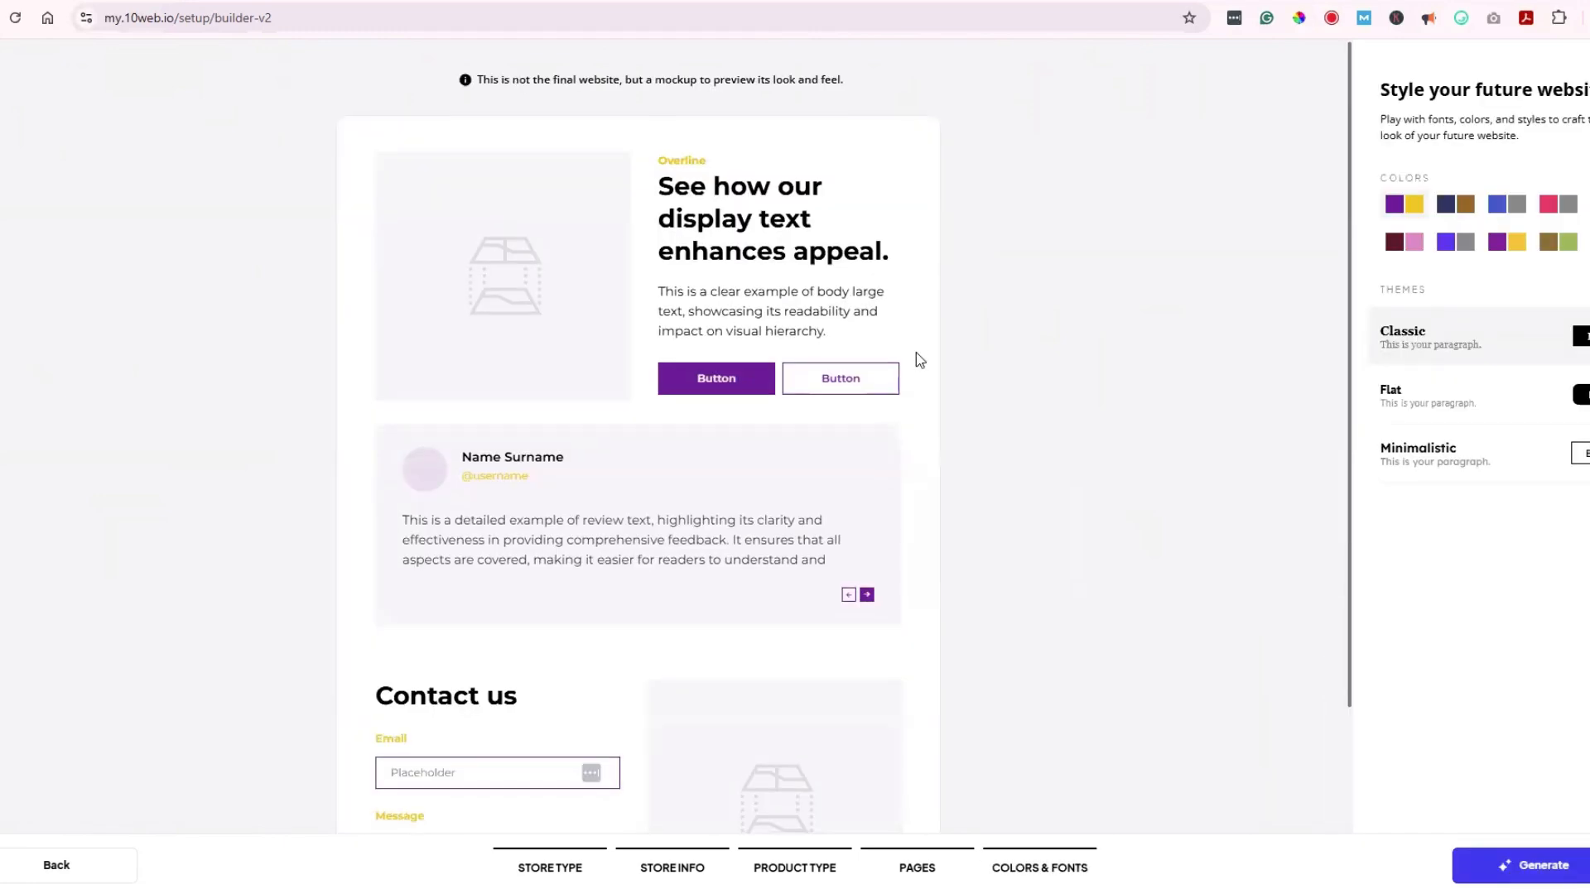
scroll(916, 348, down, 3)
scroll(916, 341, up, 3)
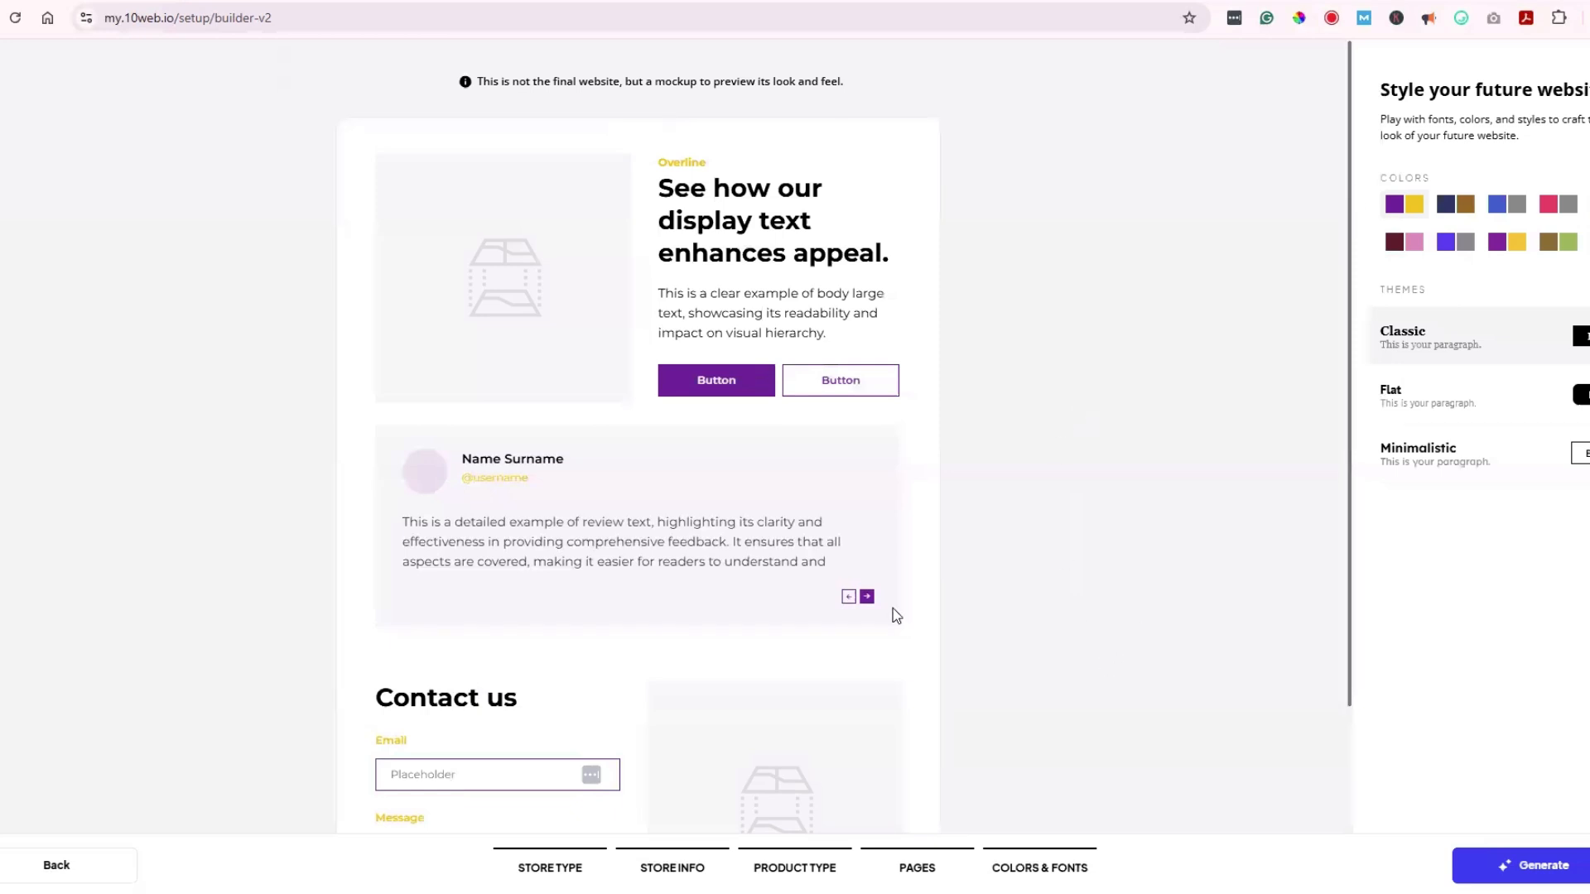
click(1449, 212)
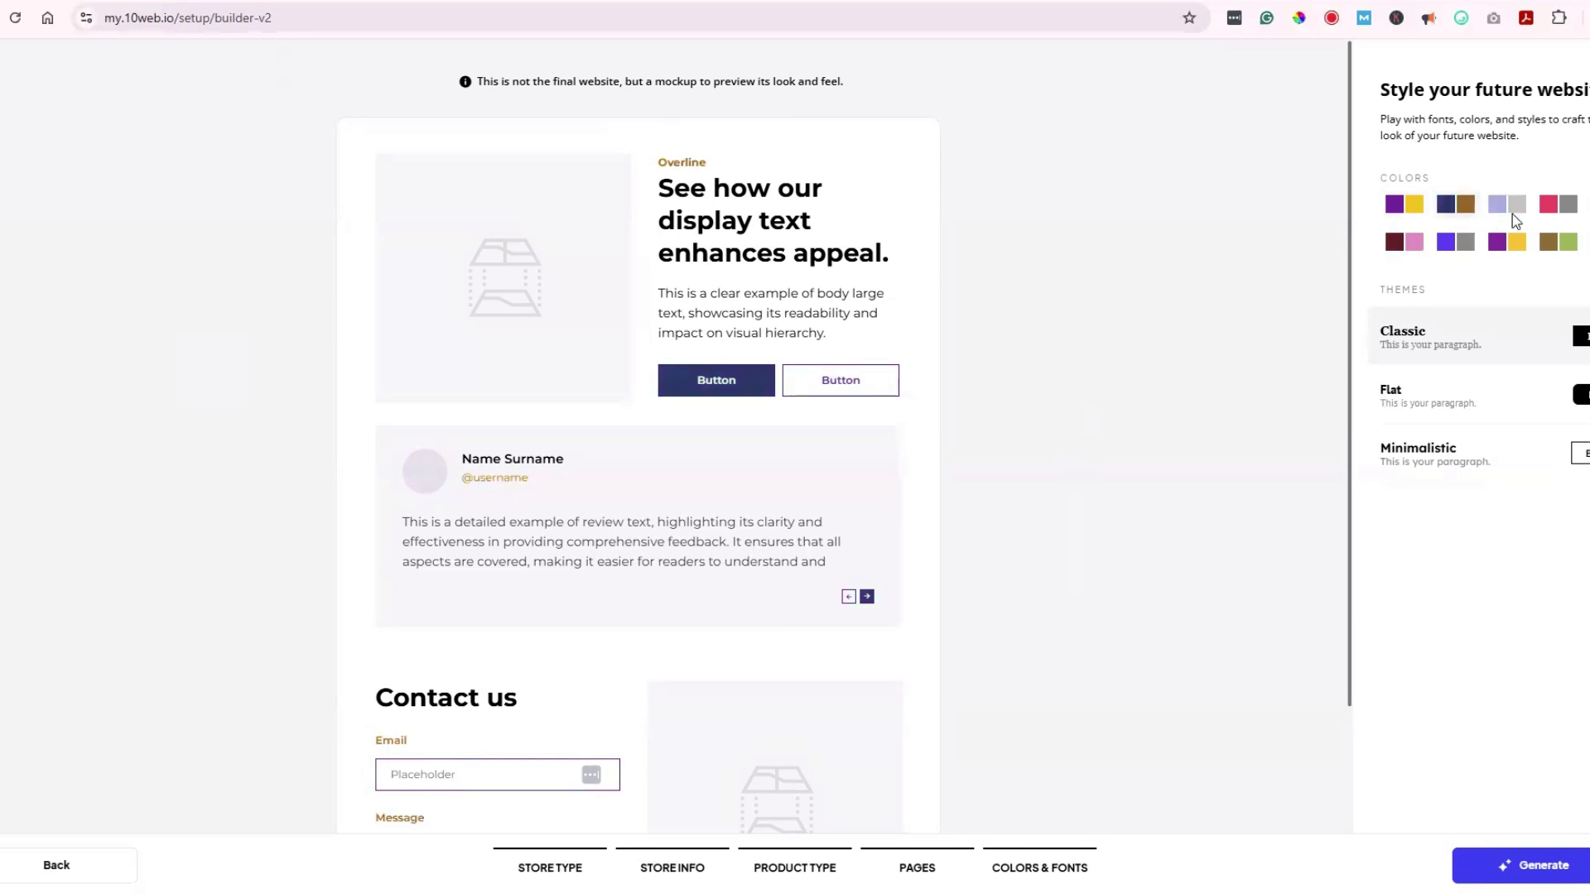
click(1408, 243)
click(1467, 378)
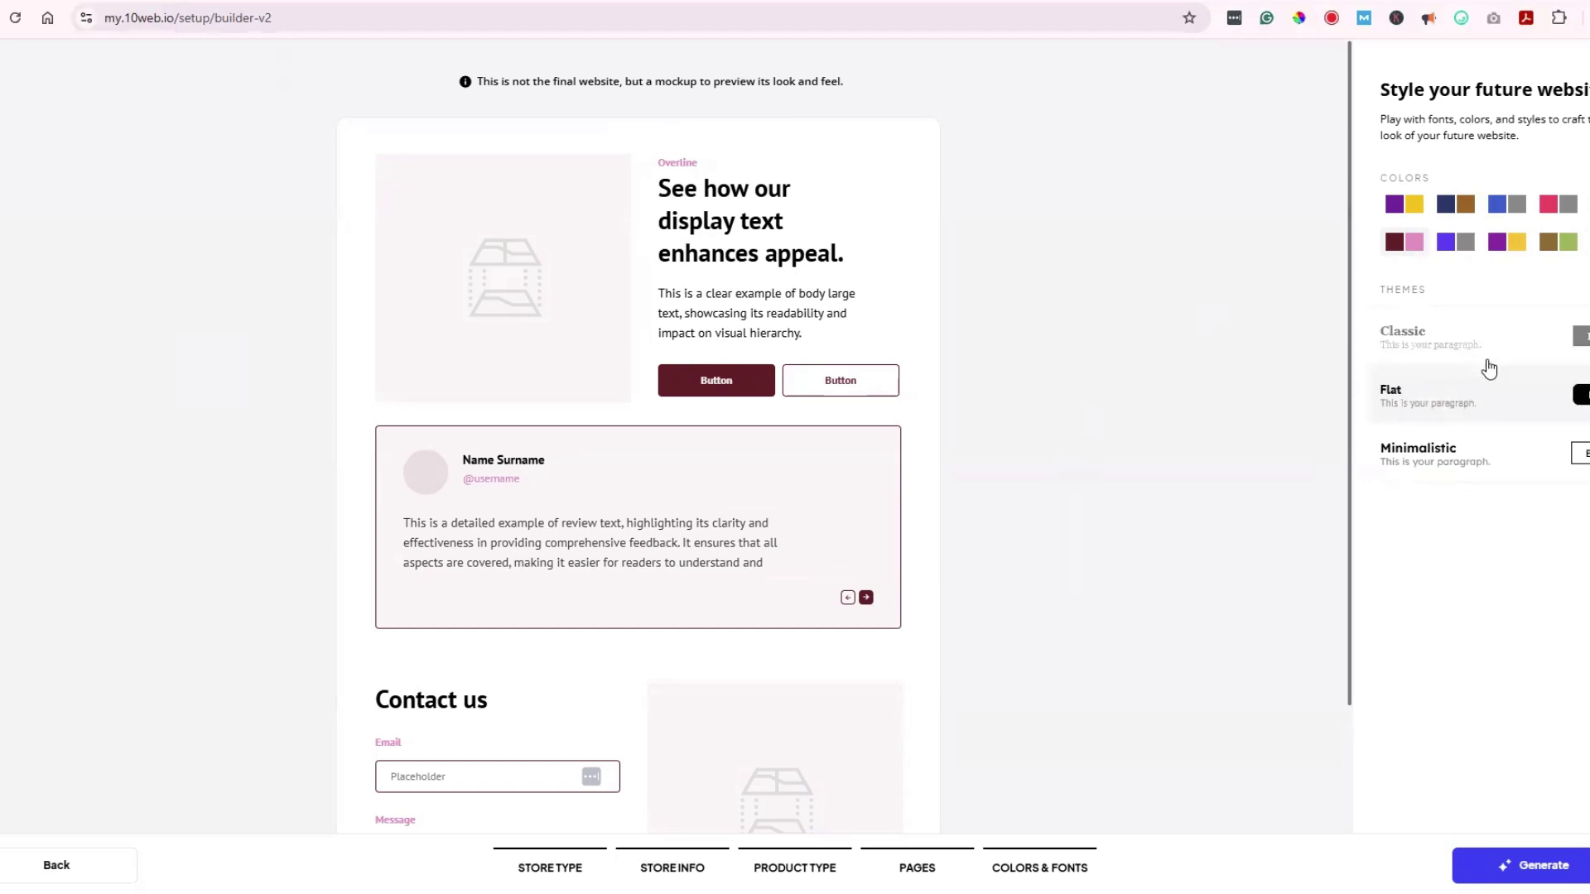
click(1490, 349)
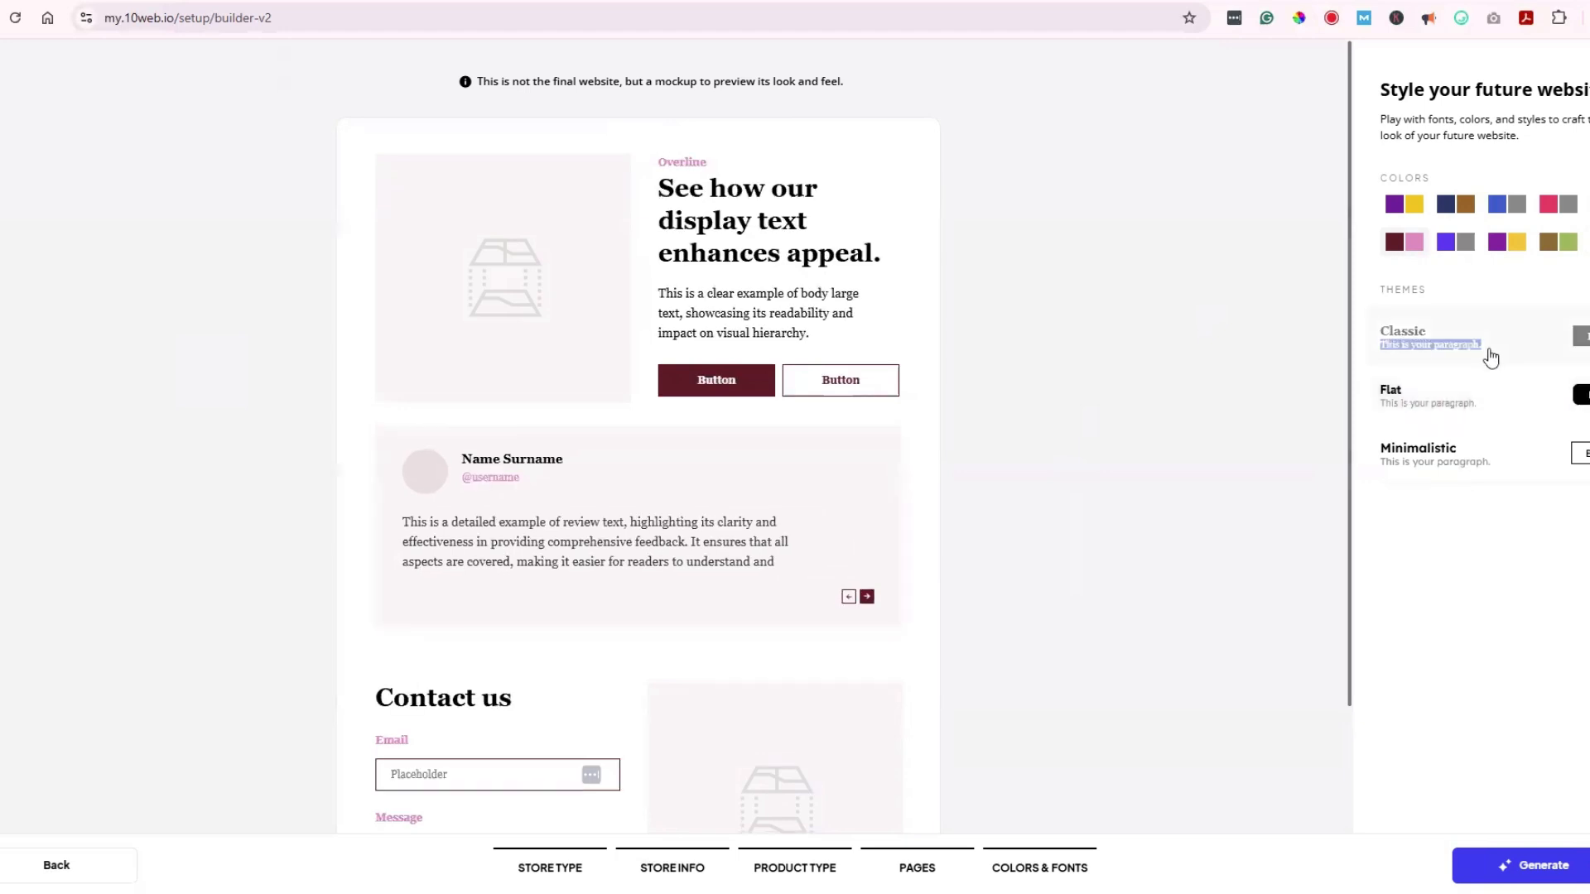
click(1488, 407)
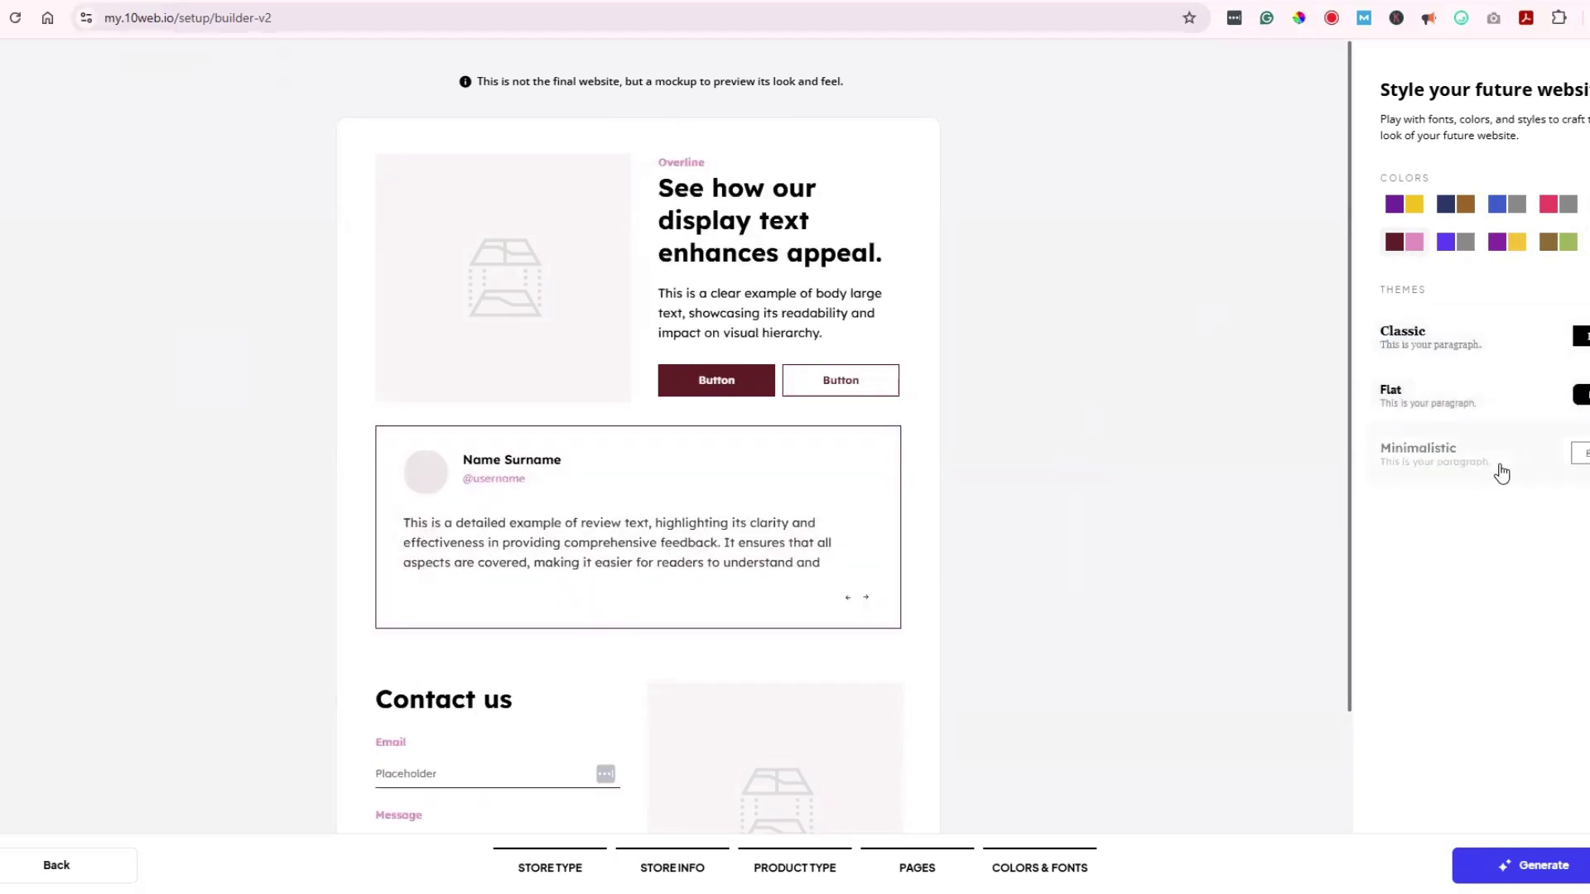
click(1546, 869)
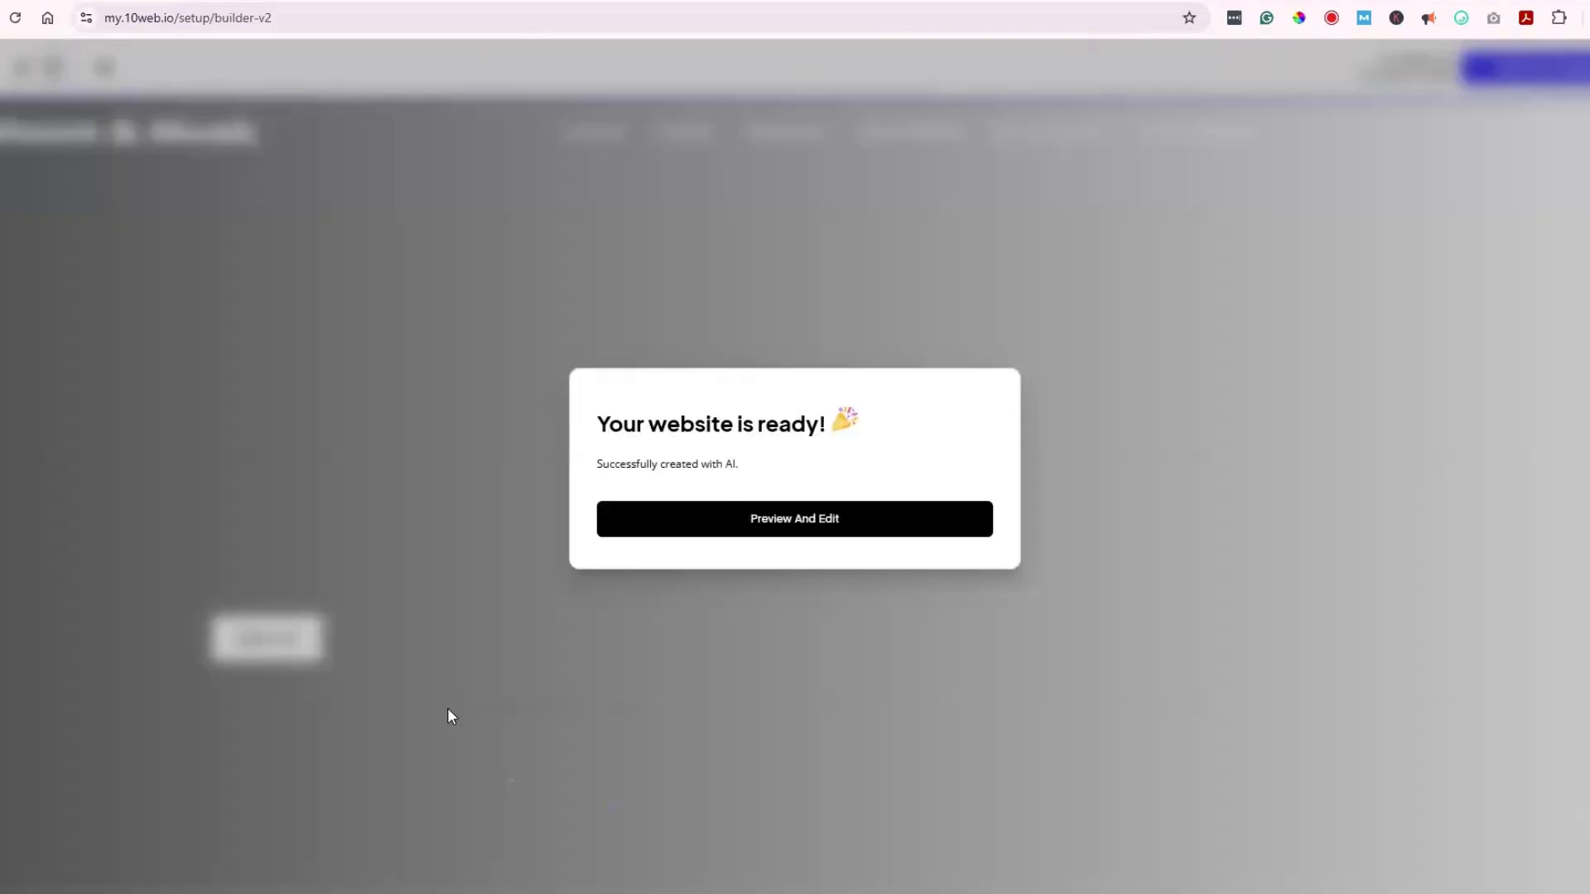
Step: Open the finished site preview and scroll through the Luxury Collection page
click(835, 530)
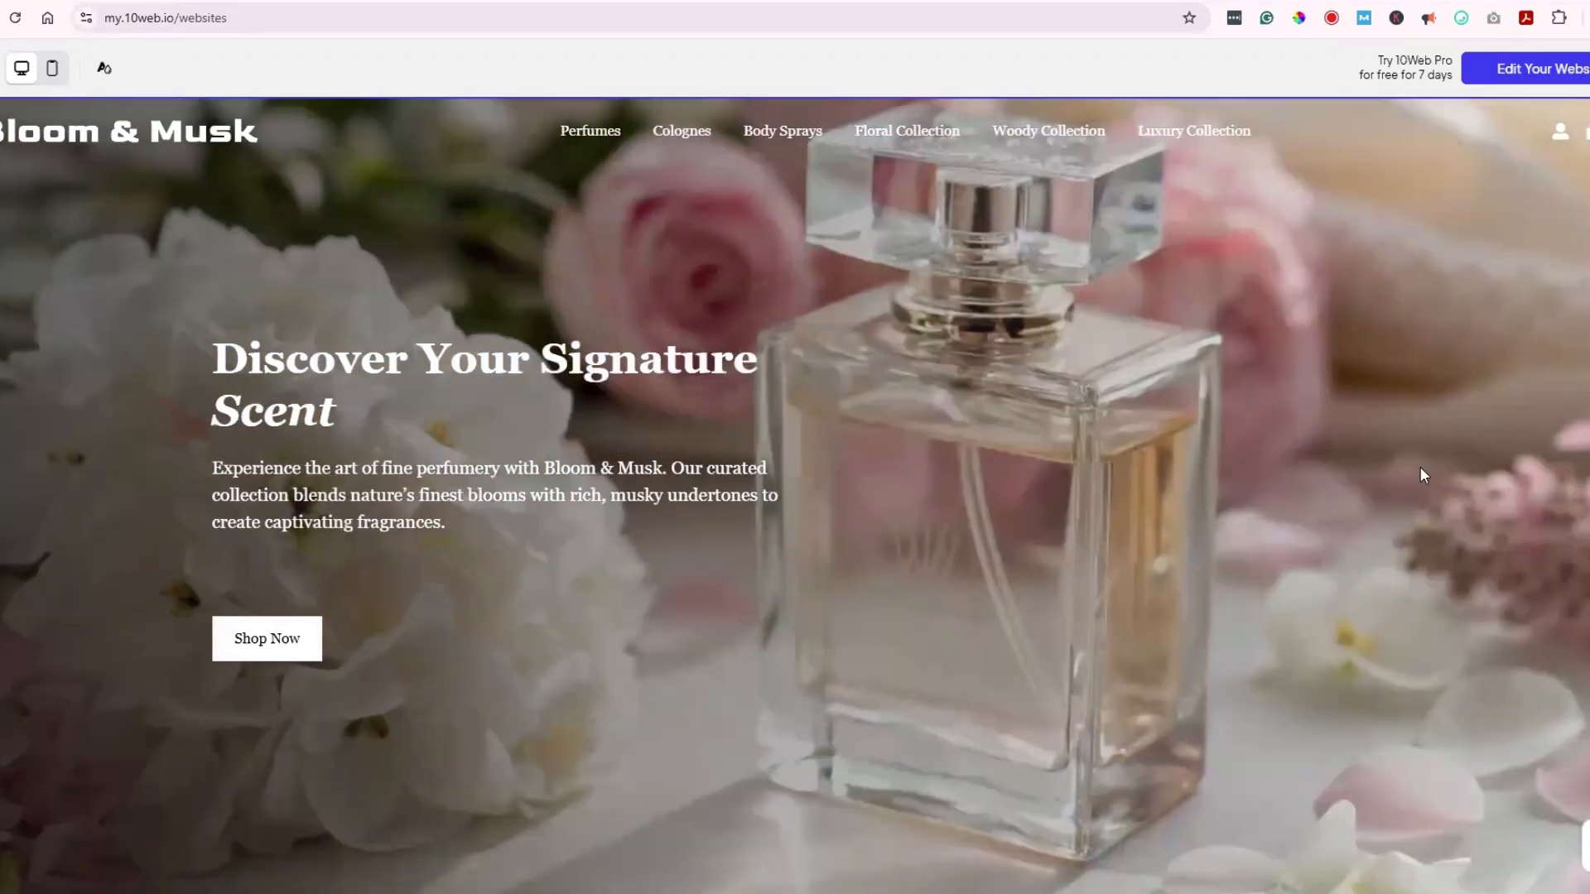
scroll(1419, 463, down, 5)
scroll(1424, 470, down, 4)
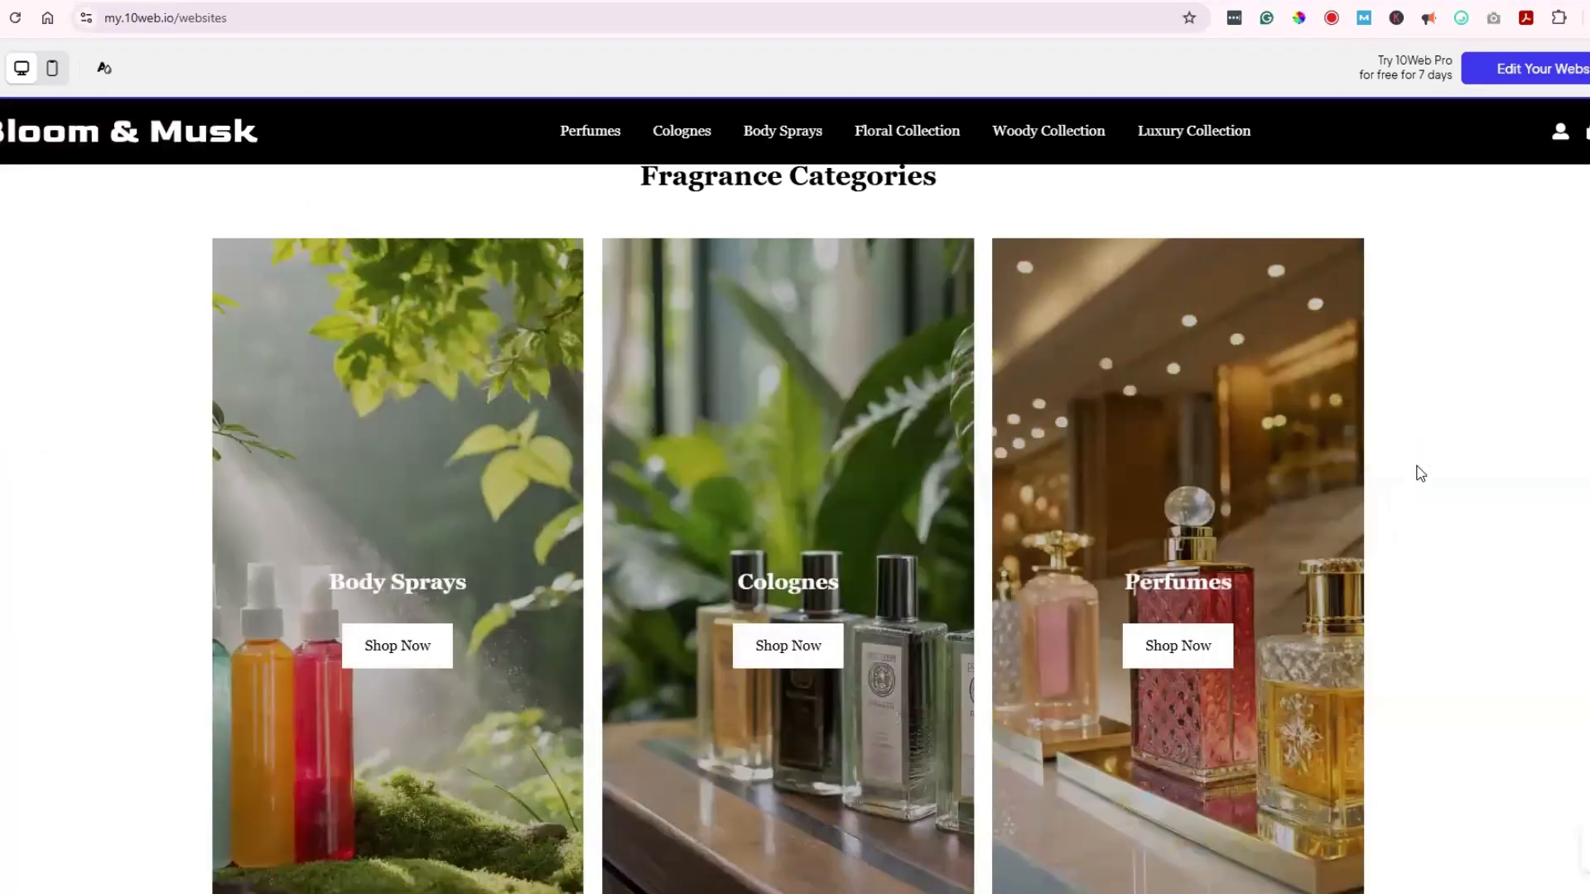
scroll(1420, 473, down, 2)
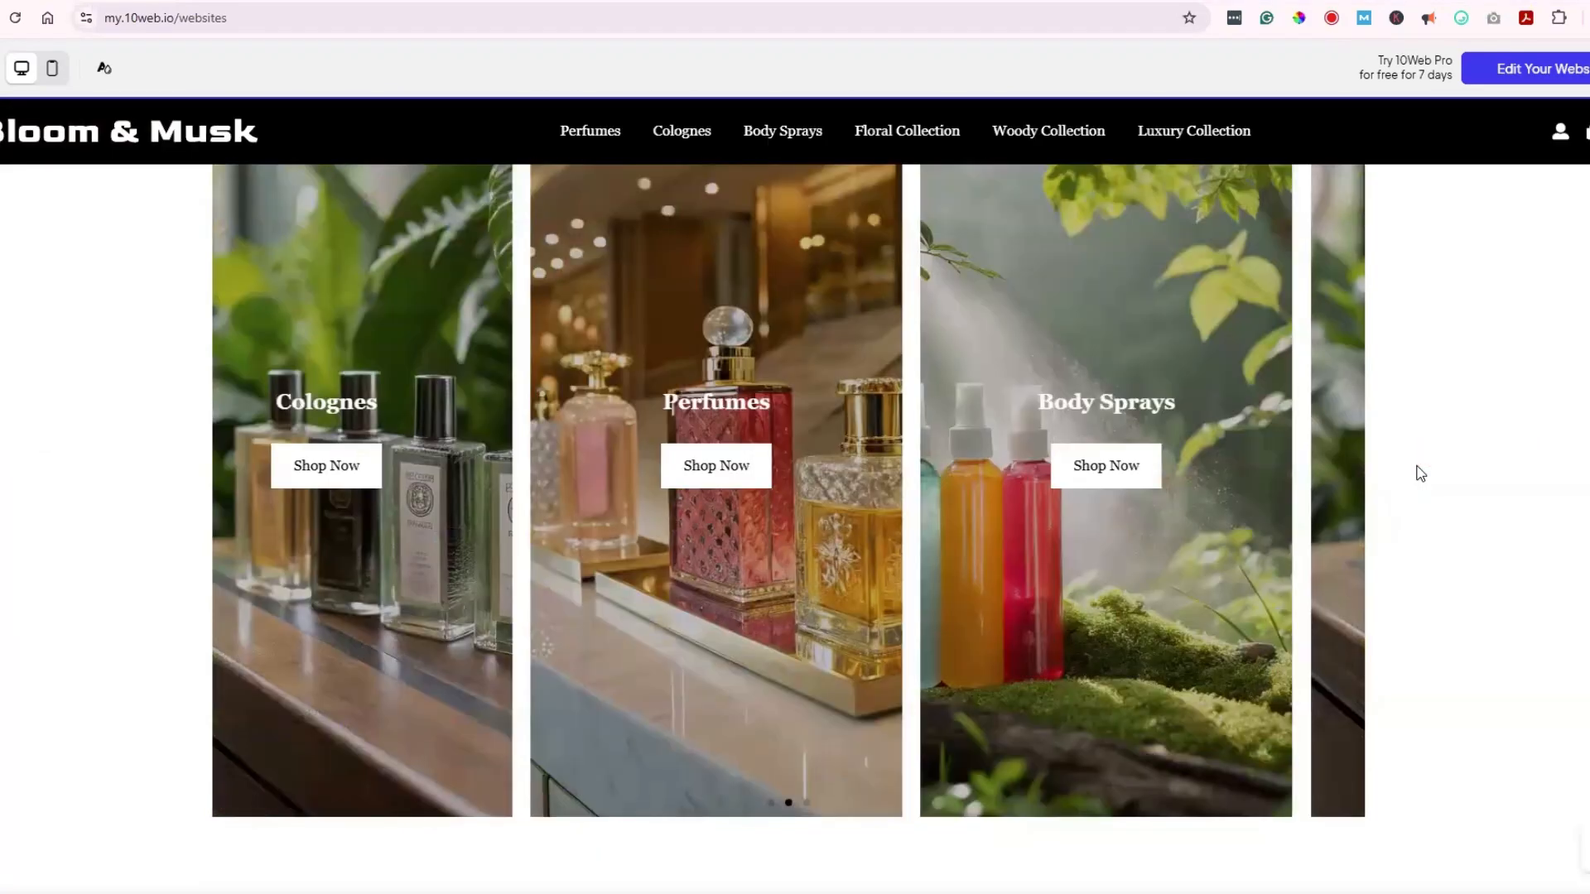
scroll(1420, 476, down, 4)
scroll(1420, 482, down, 5)
scroll(1408, 513, up, 3)
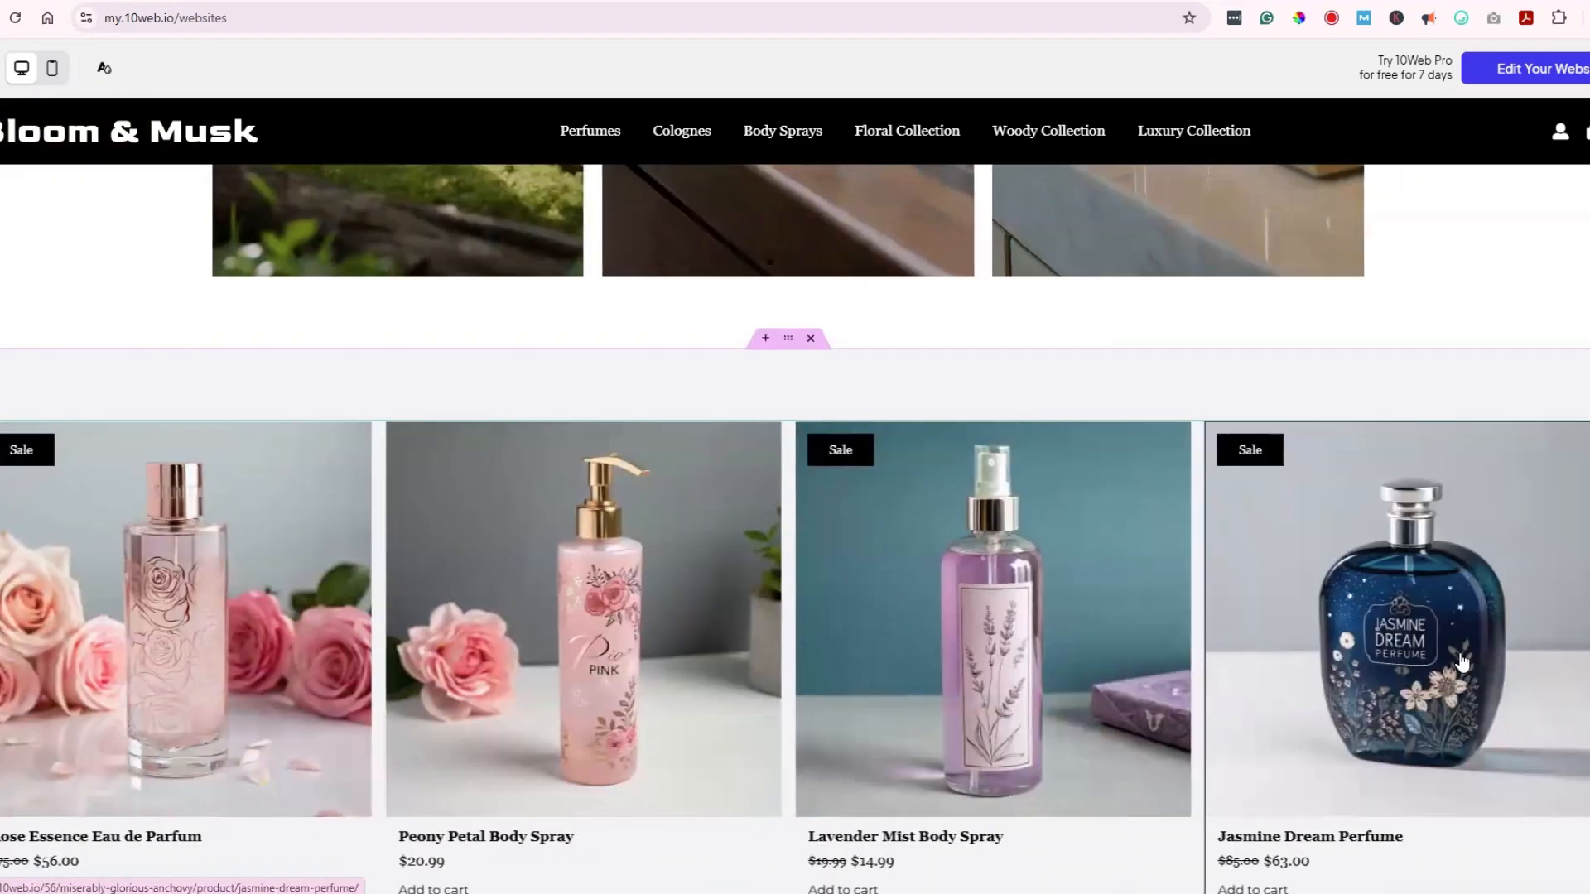
scroll(1400, 633, down, 8)
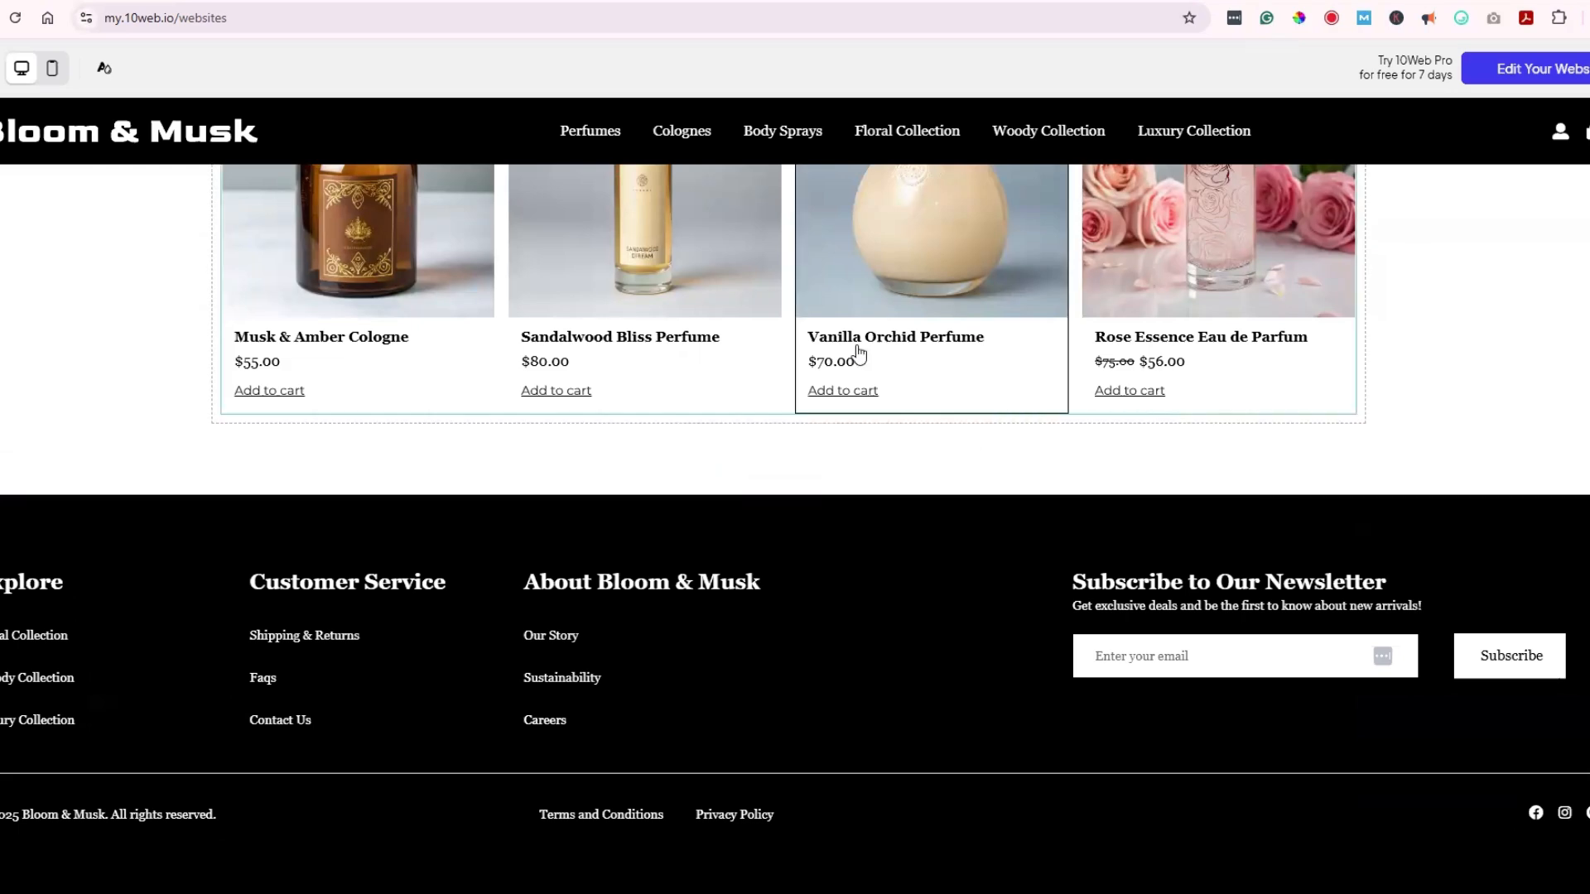
scroll(1001, 627, up, 1)
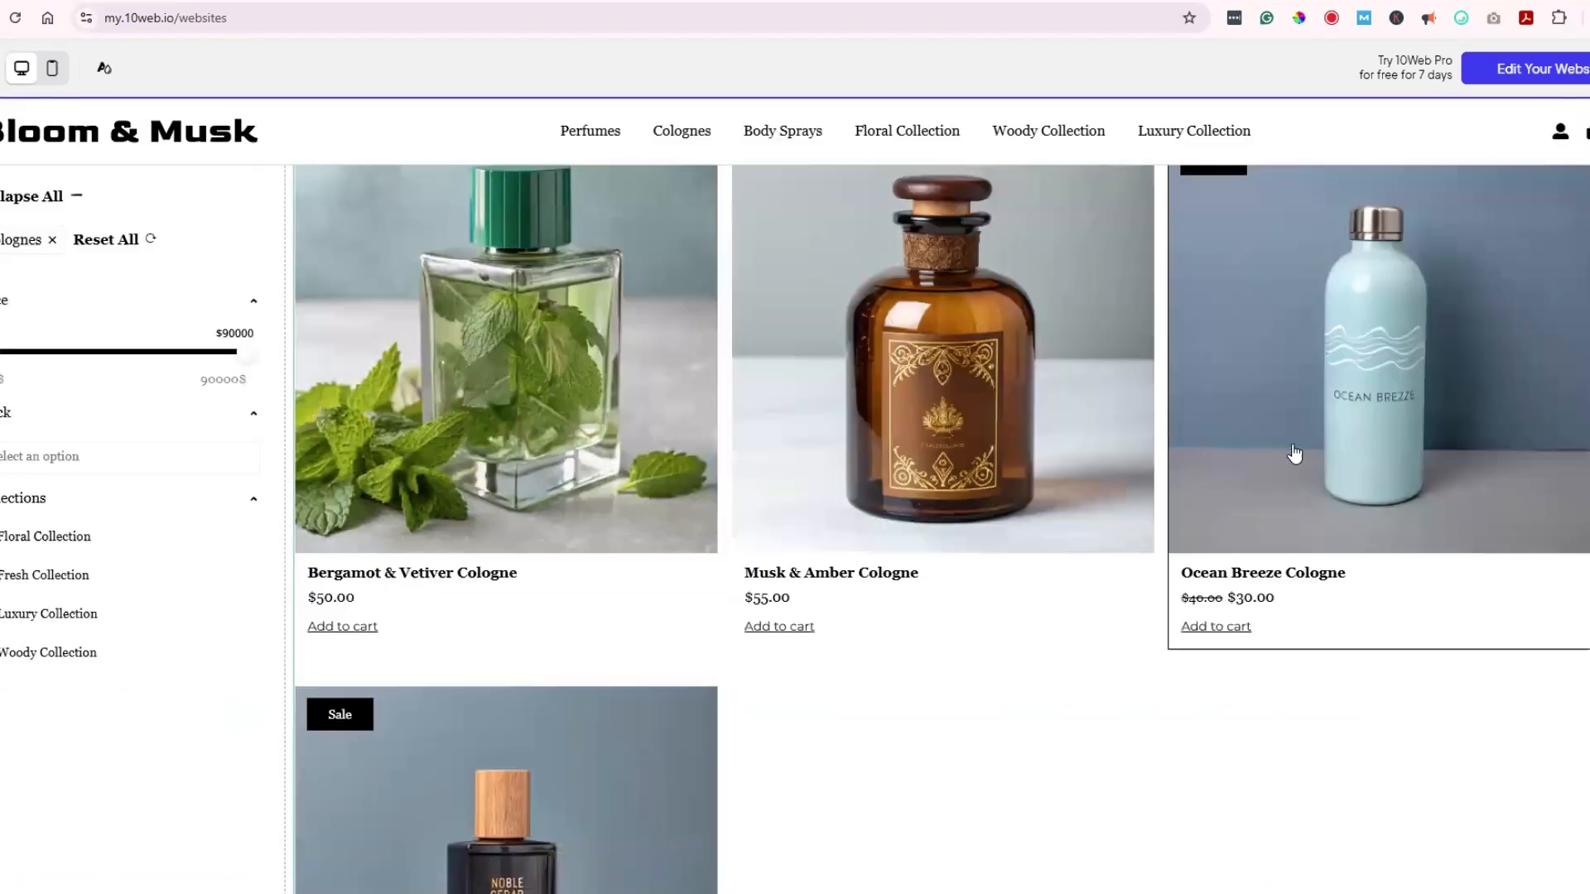
scroll(1303, 448, up, 3)
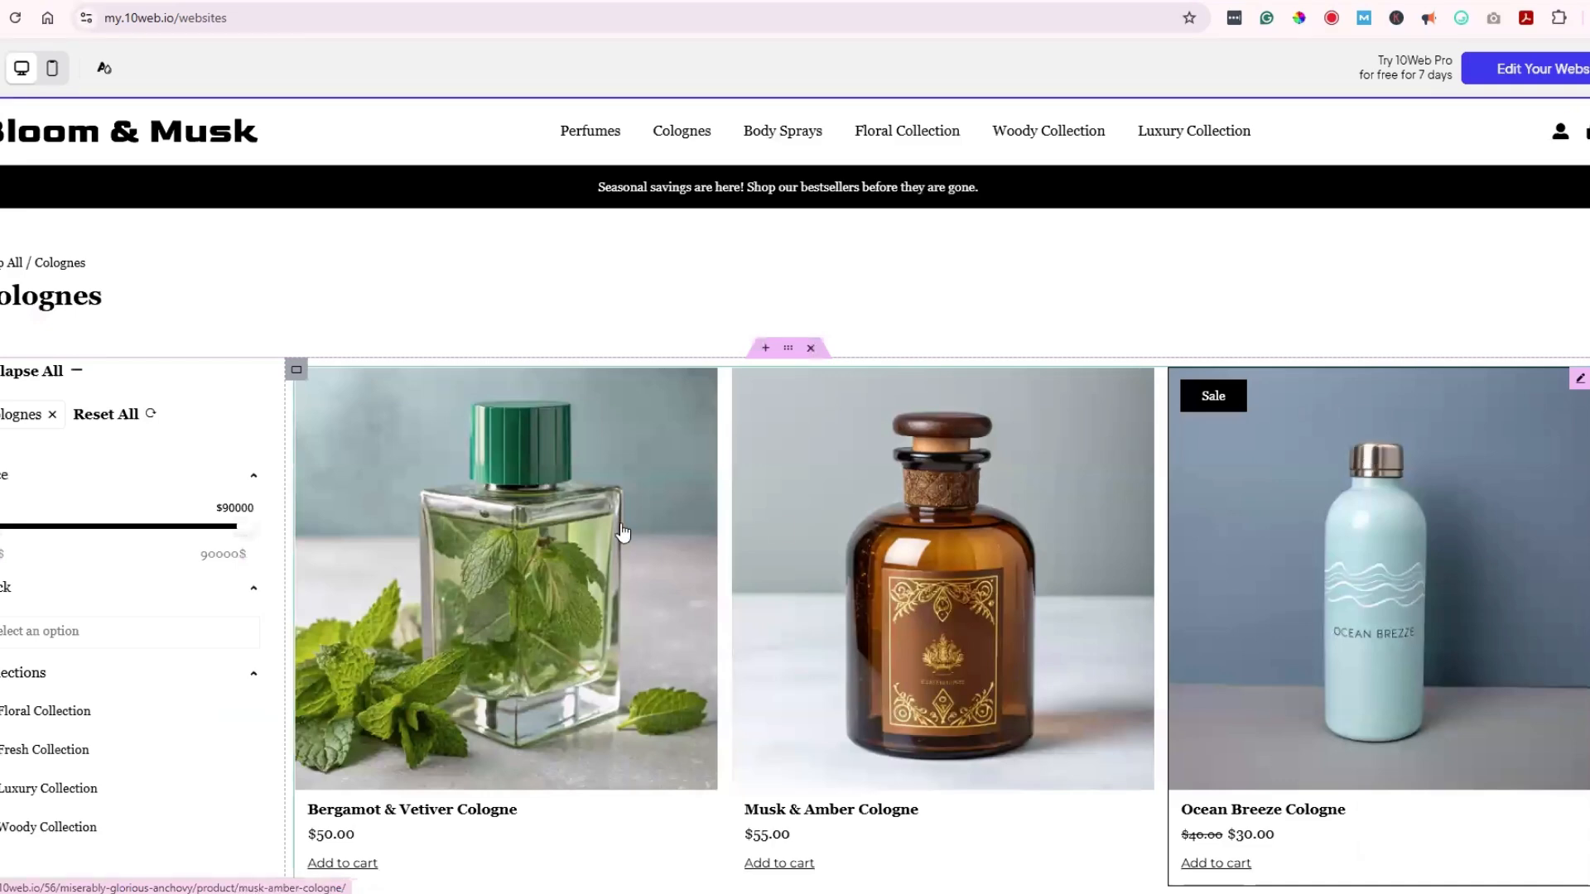
scroll(633, 513, down, 1)
scroll(633, 513, down, 2)
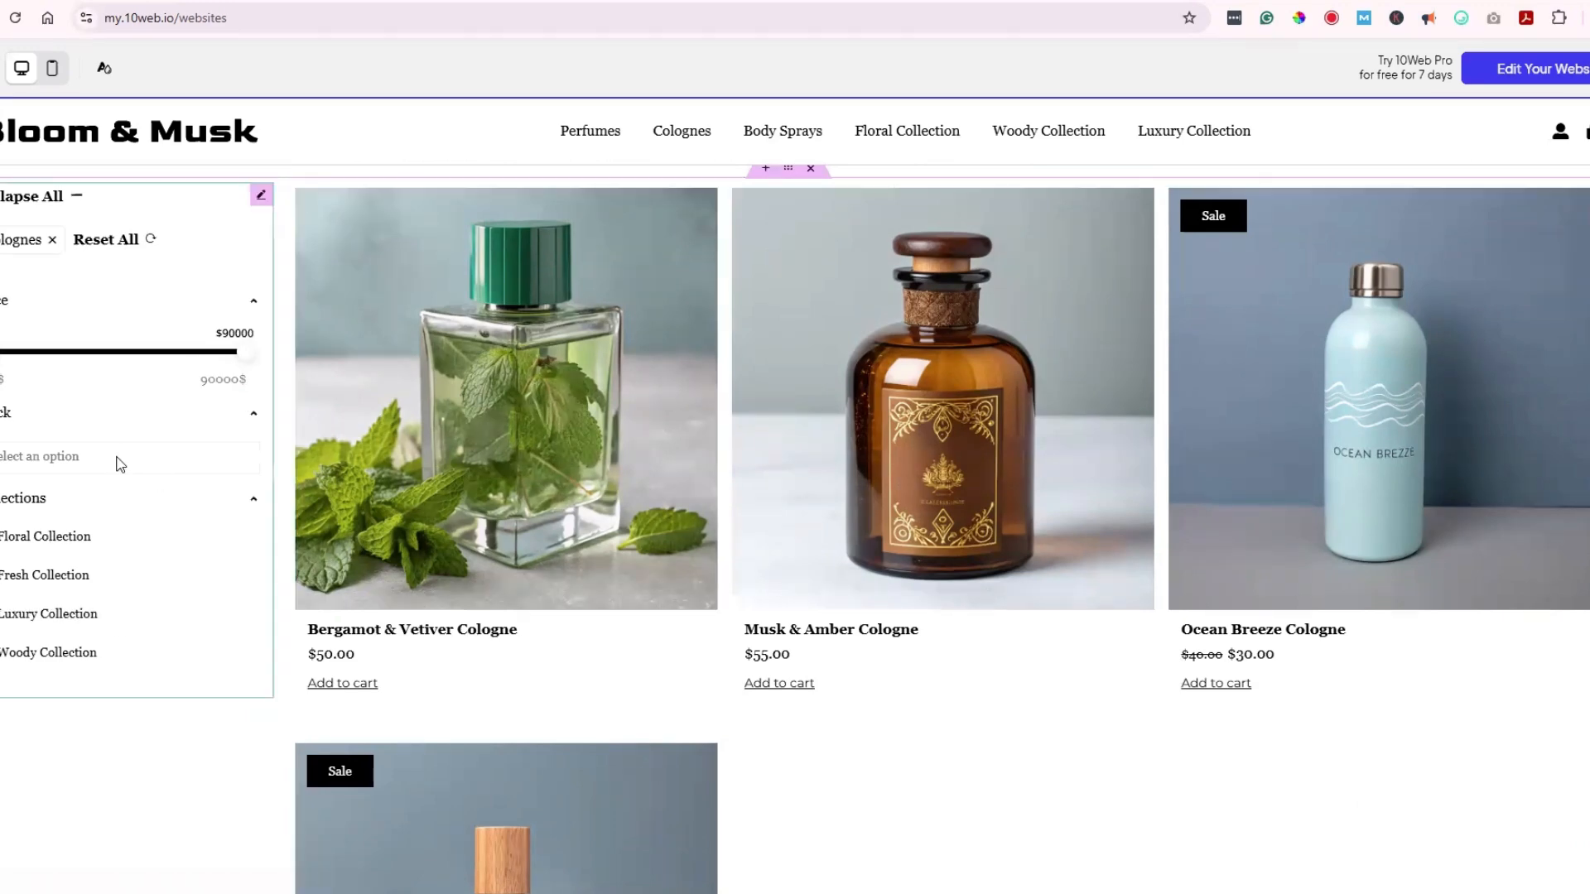
scroll(120, 464, up, 2)
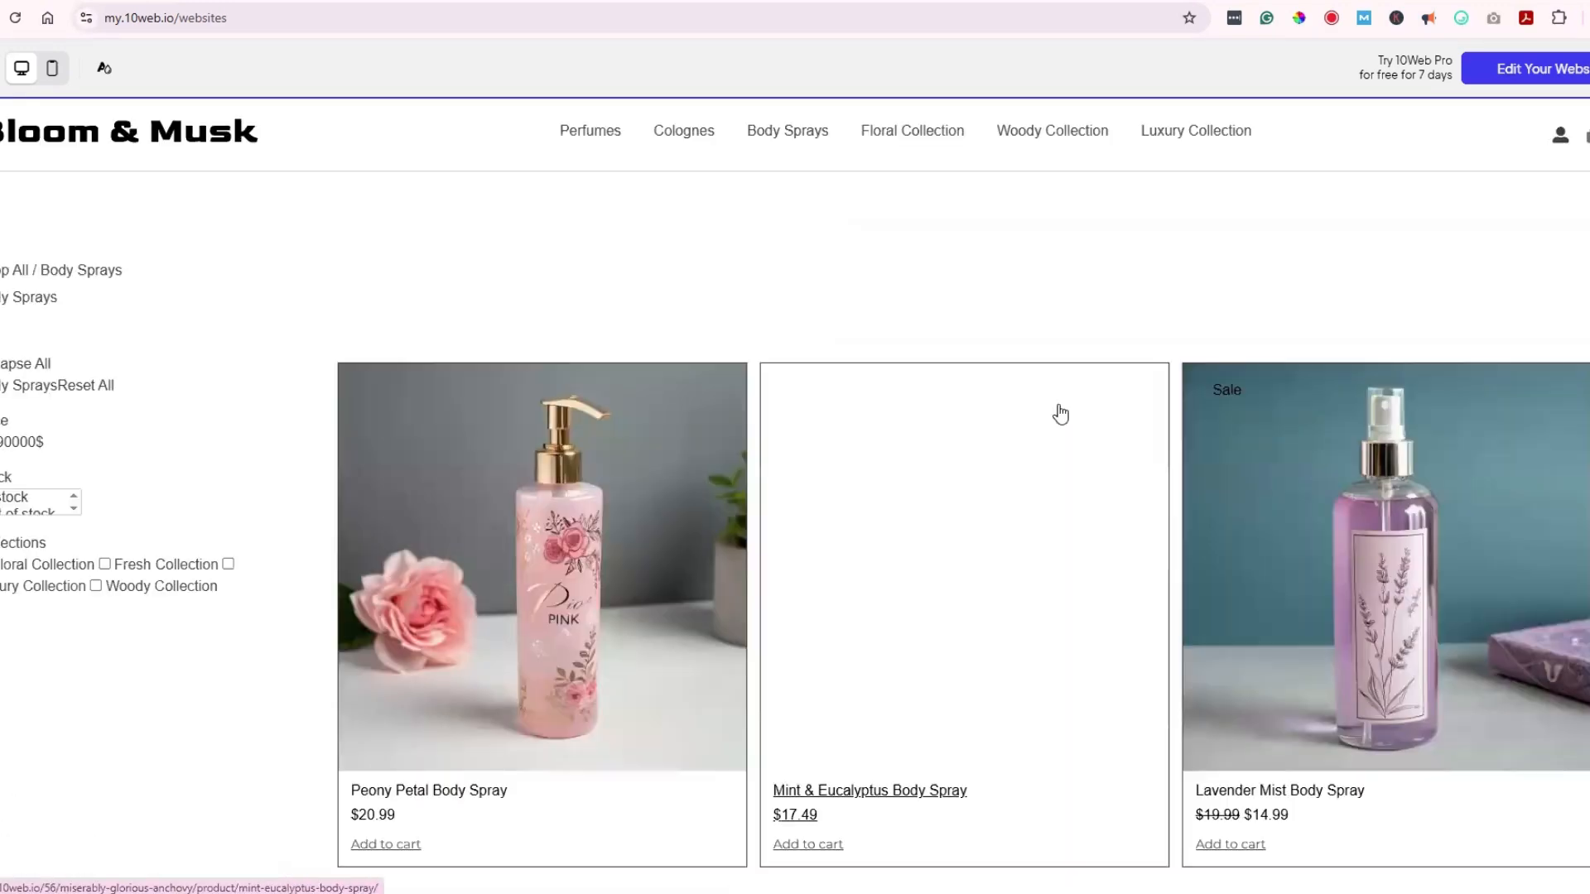
scroll(1062, 418, down, 7)
scroll(1069, 429, up, 7)
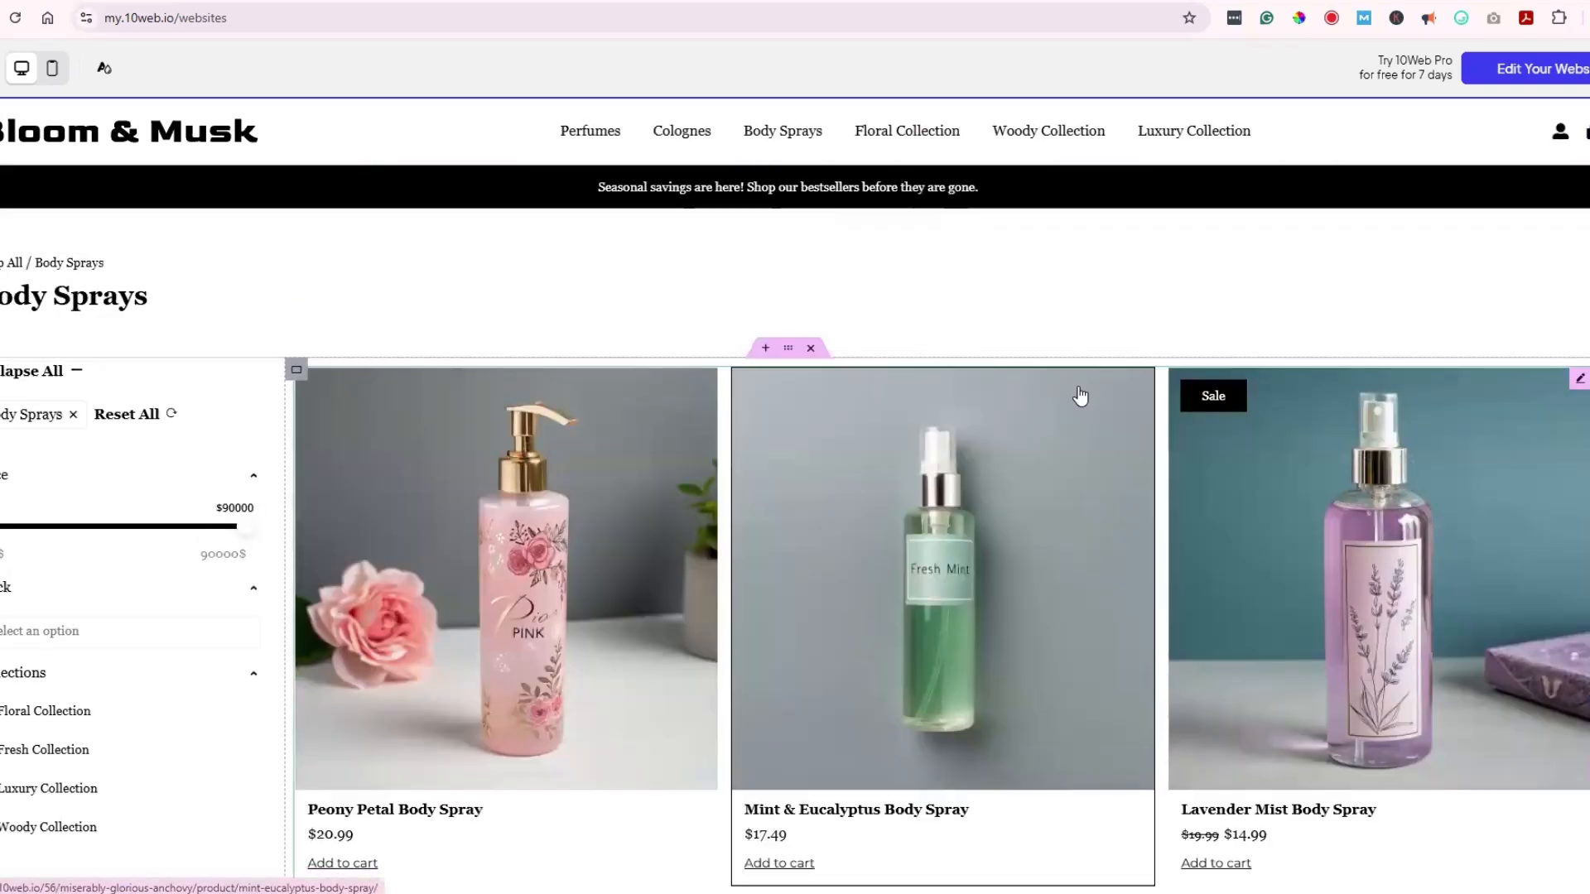
Step: Open the store's account page and scroll down to its Login and Register forms
click(1079, 391)
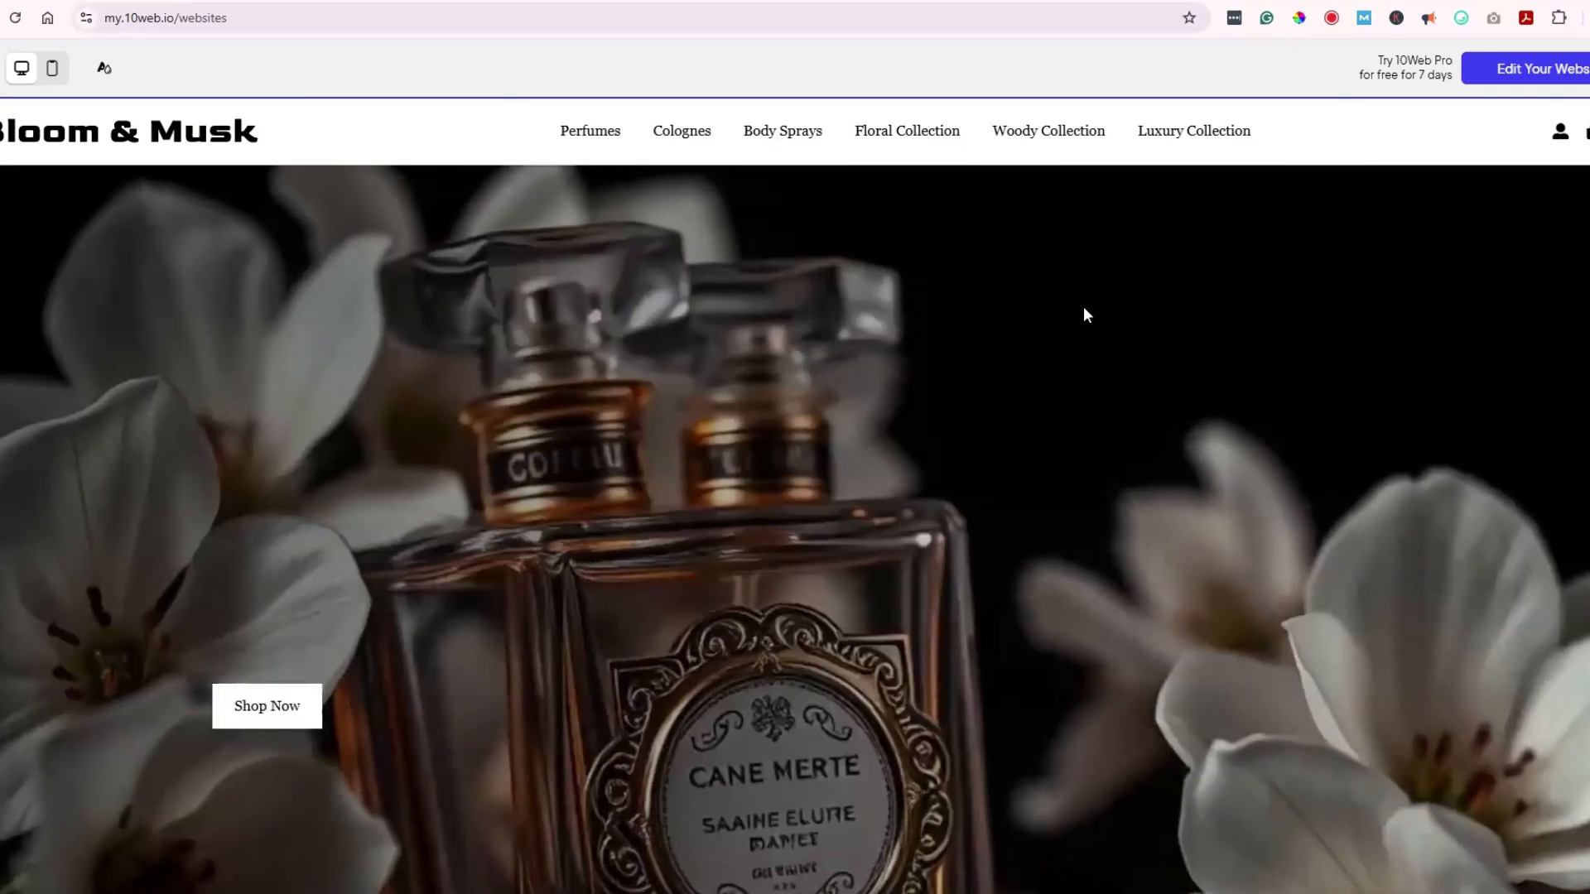
scroll(1085, 315, down, 2)
scroll(1083, 312, down, 7)
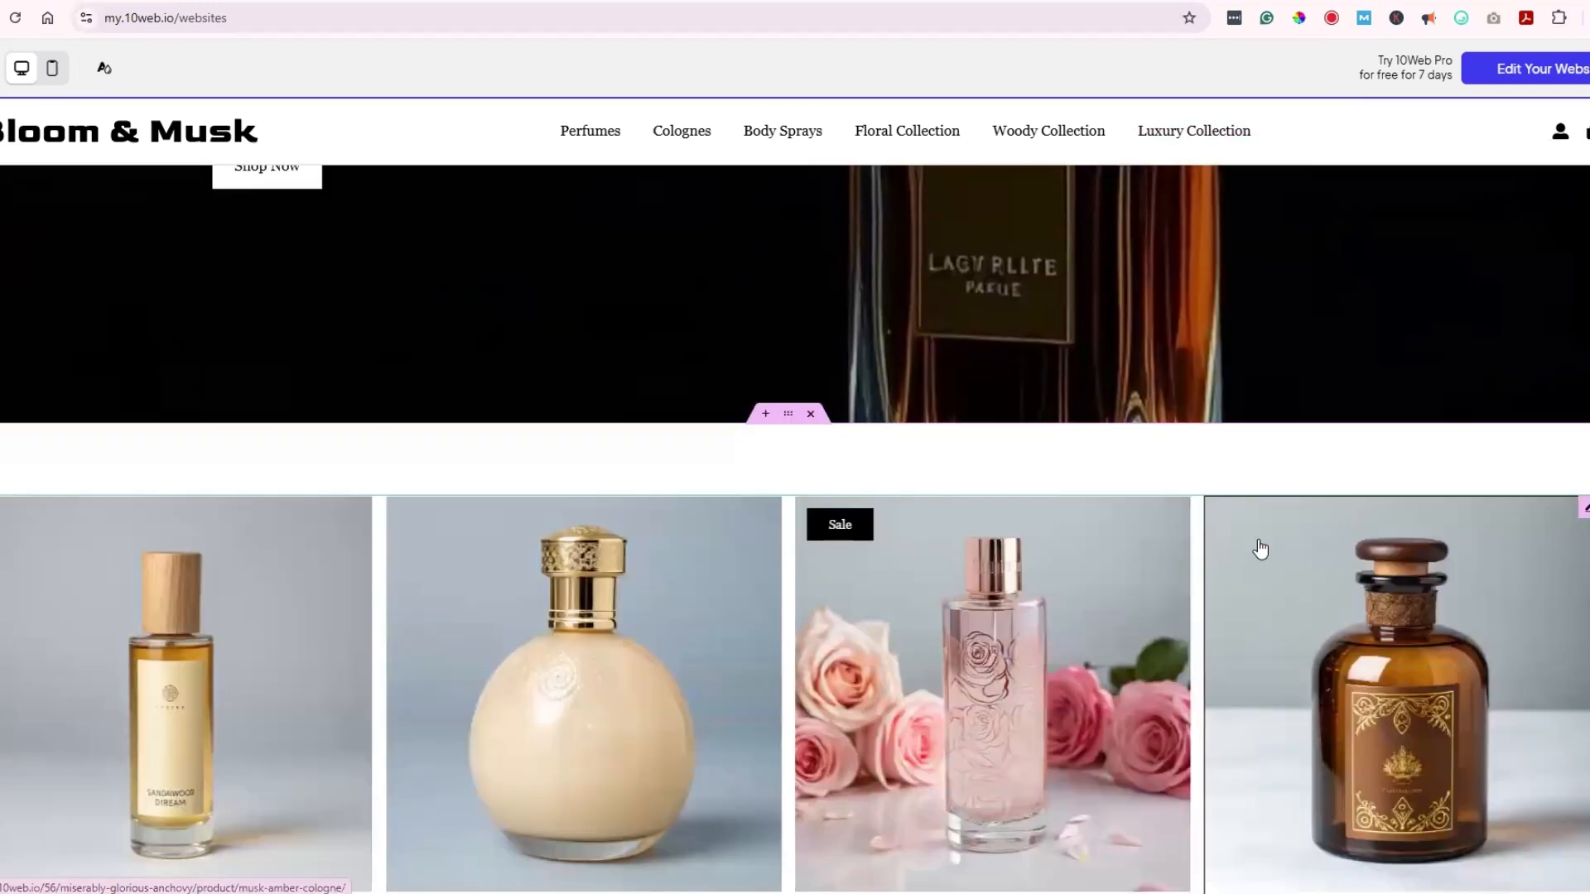
scroll(1260, 550, down, 6)
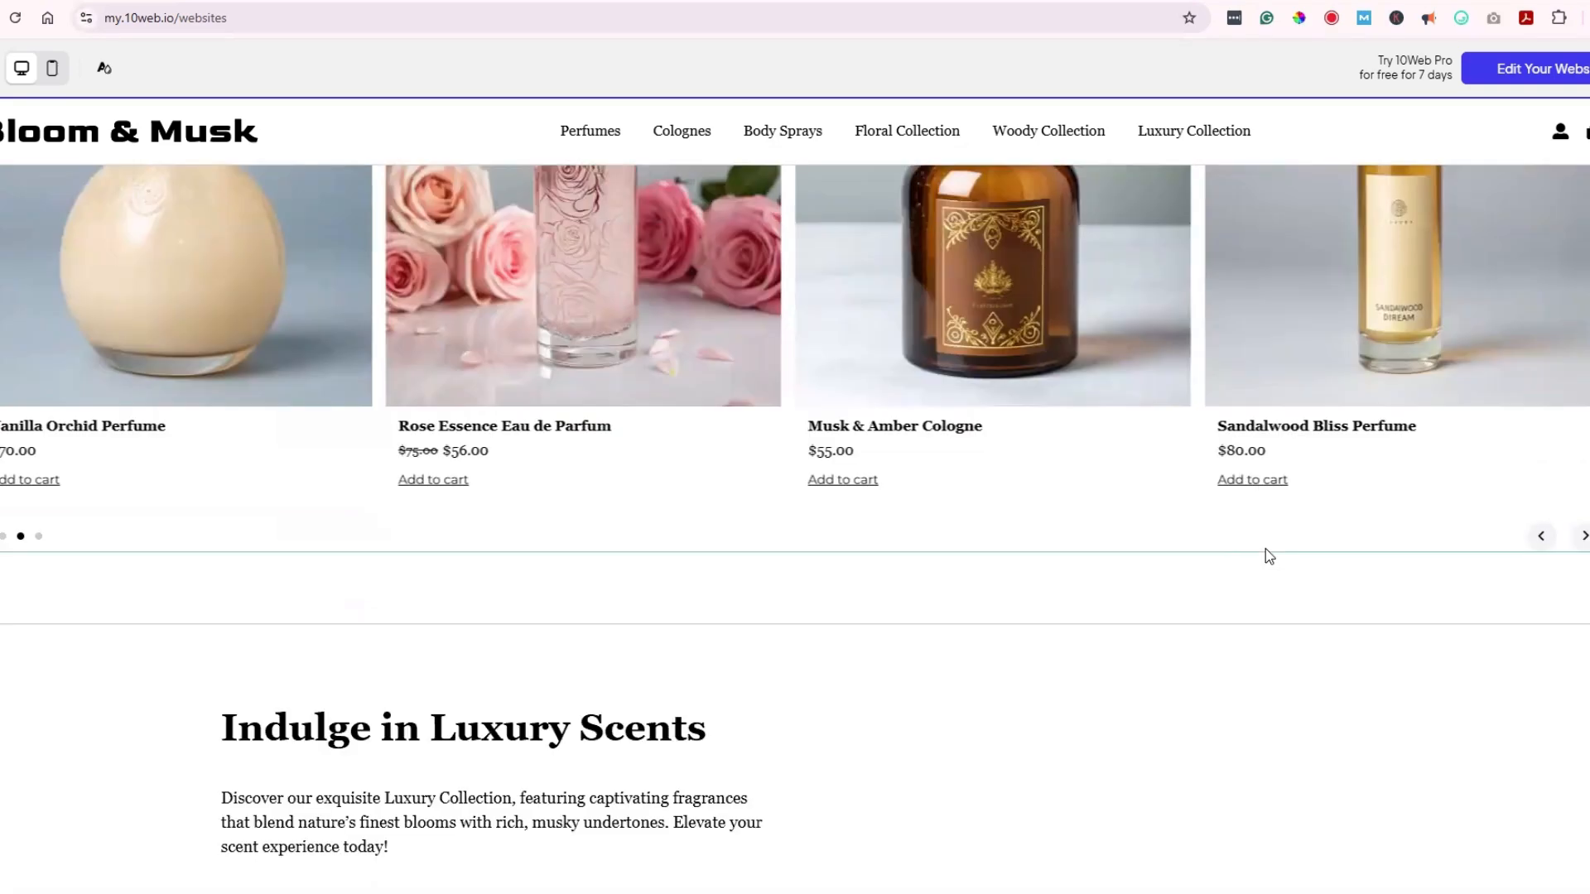
scroll(1267, 558, down, 3)
scroll(1279, 575, down, 5)
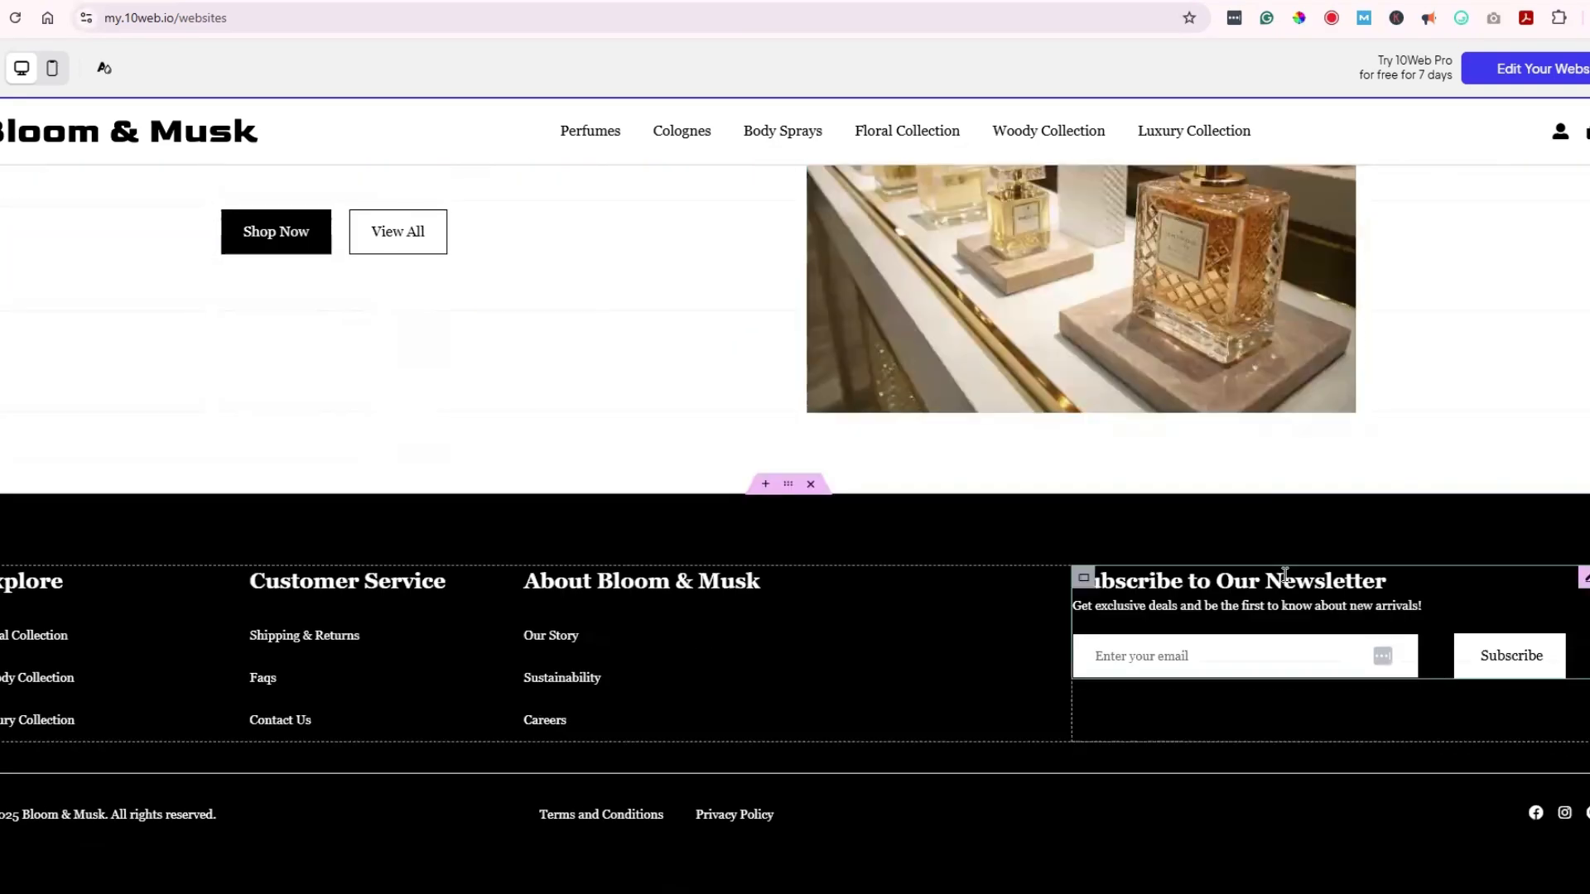
scroll(1290, 573, up, 3)
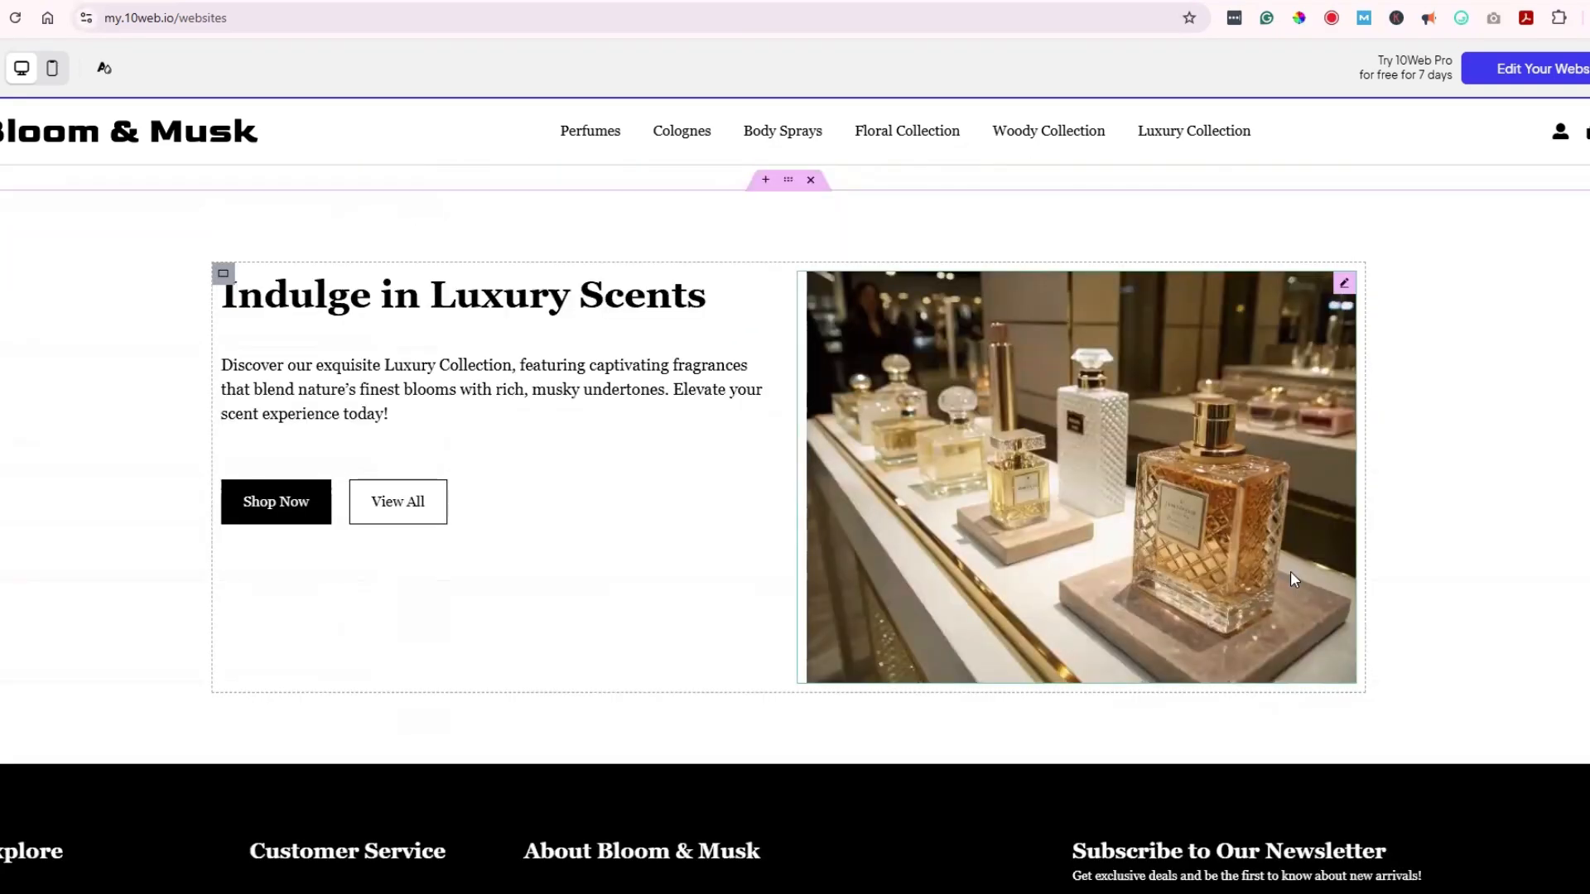
scroll(1292, 578, down, 3)
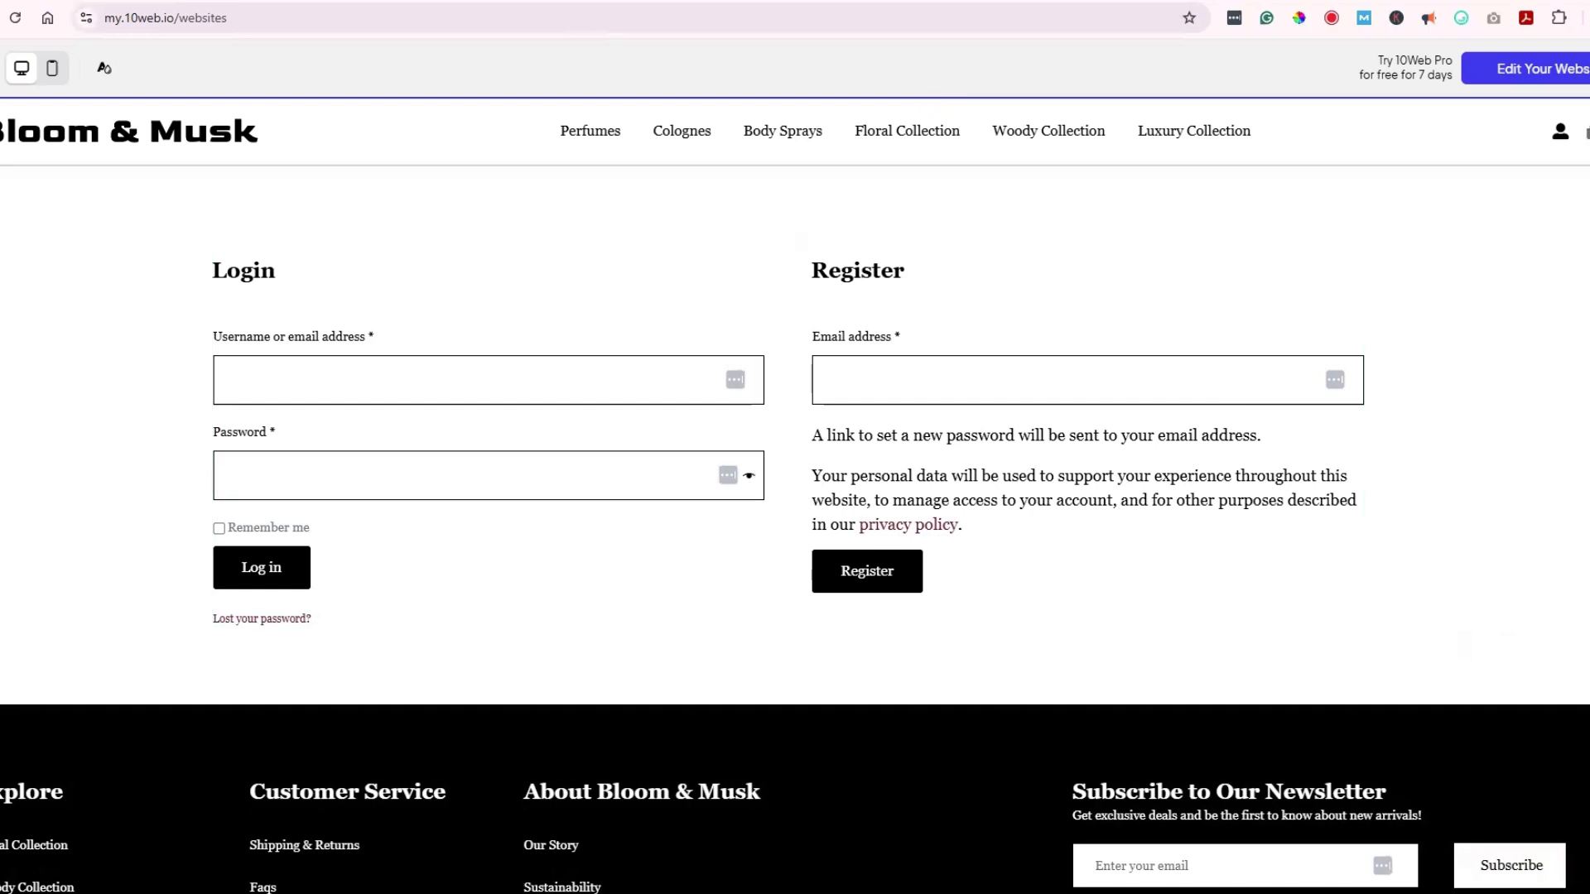
Step: Browse to Colognes and open the $50.00 Bergamot & Vetiver Cologne product page
click(1588, 133)
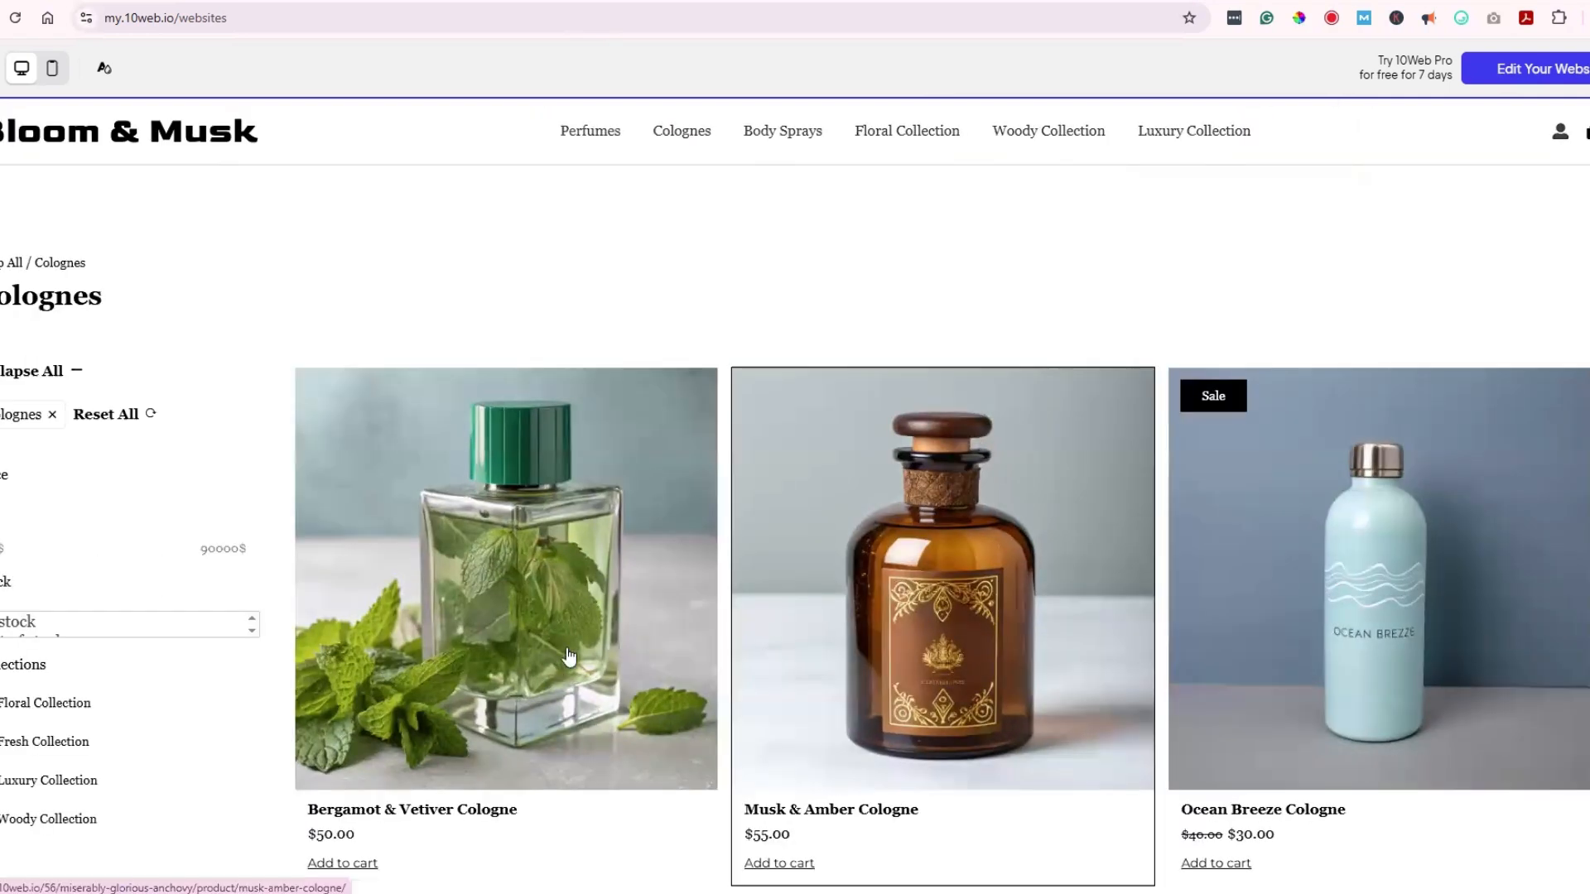
scroll(569, 657, down, 3)
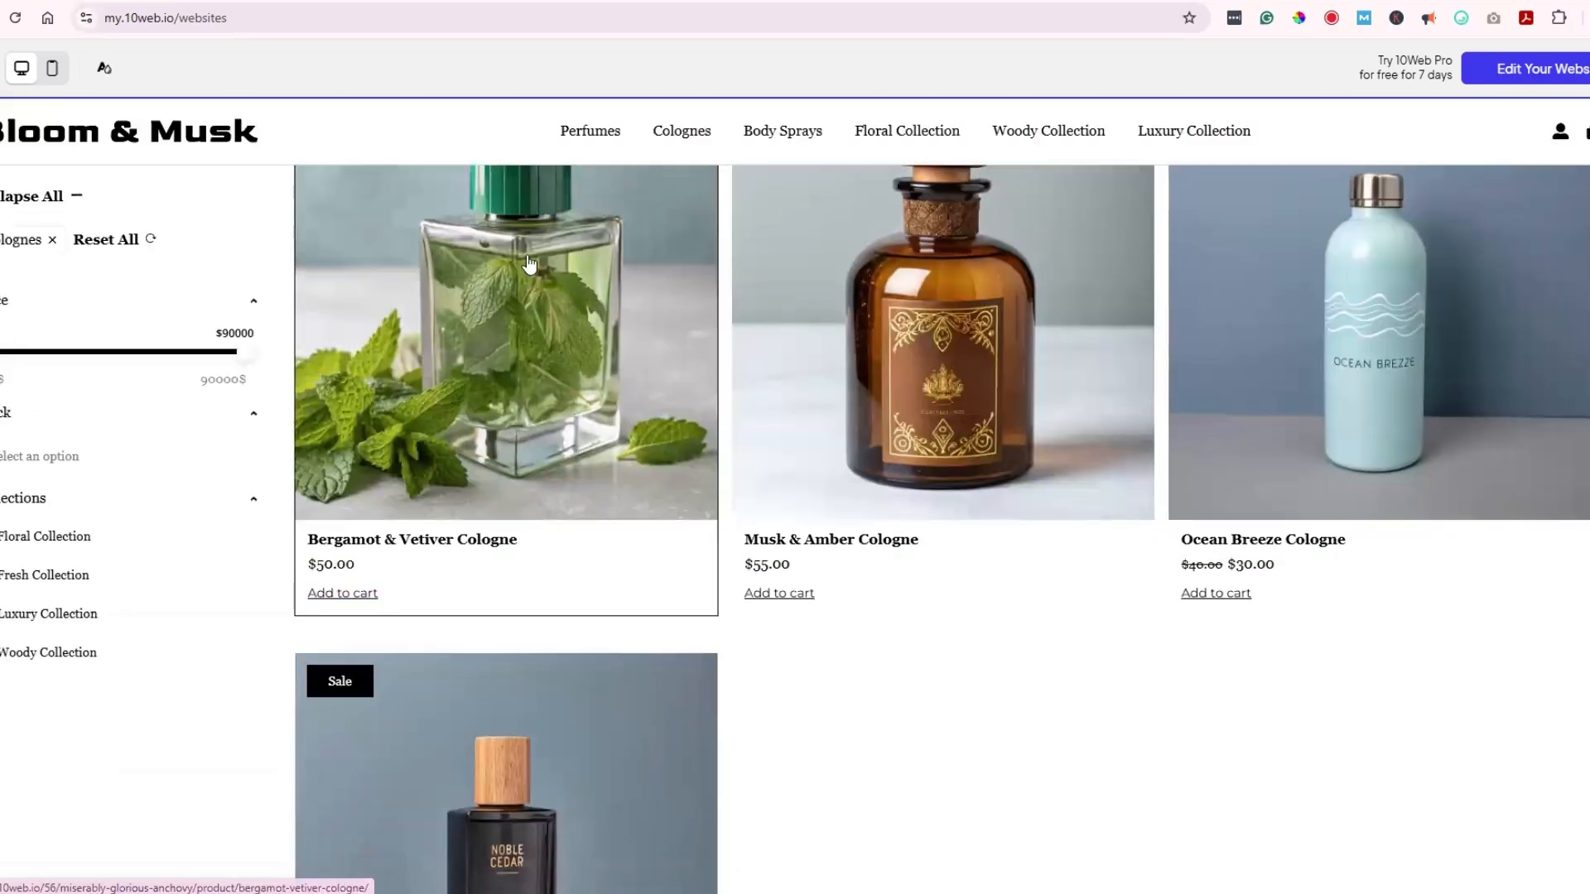
click(681, 545)
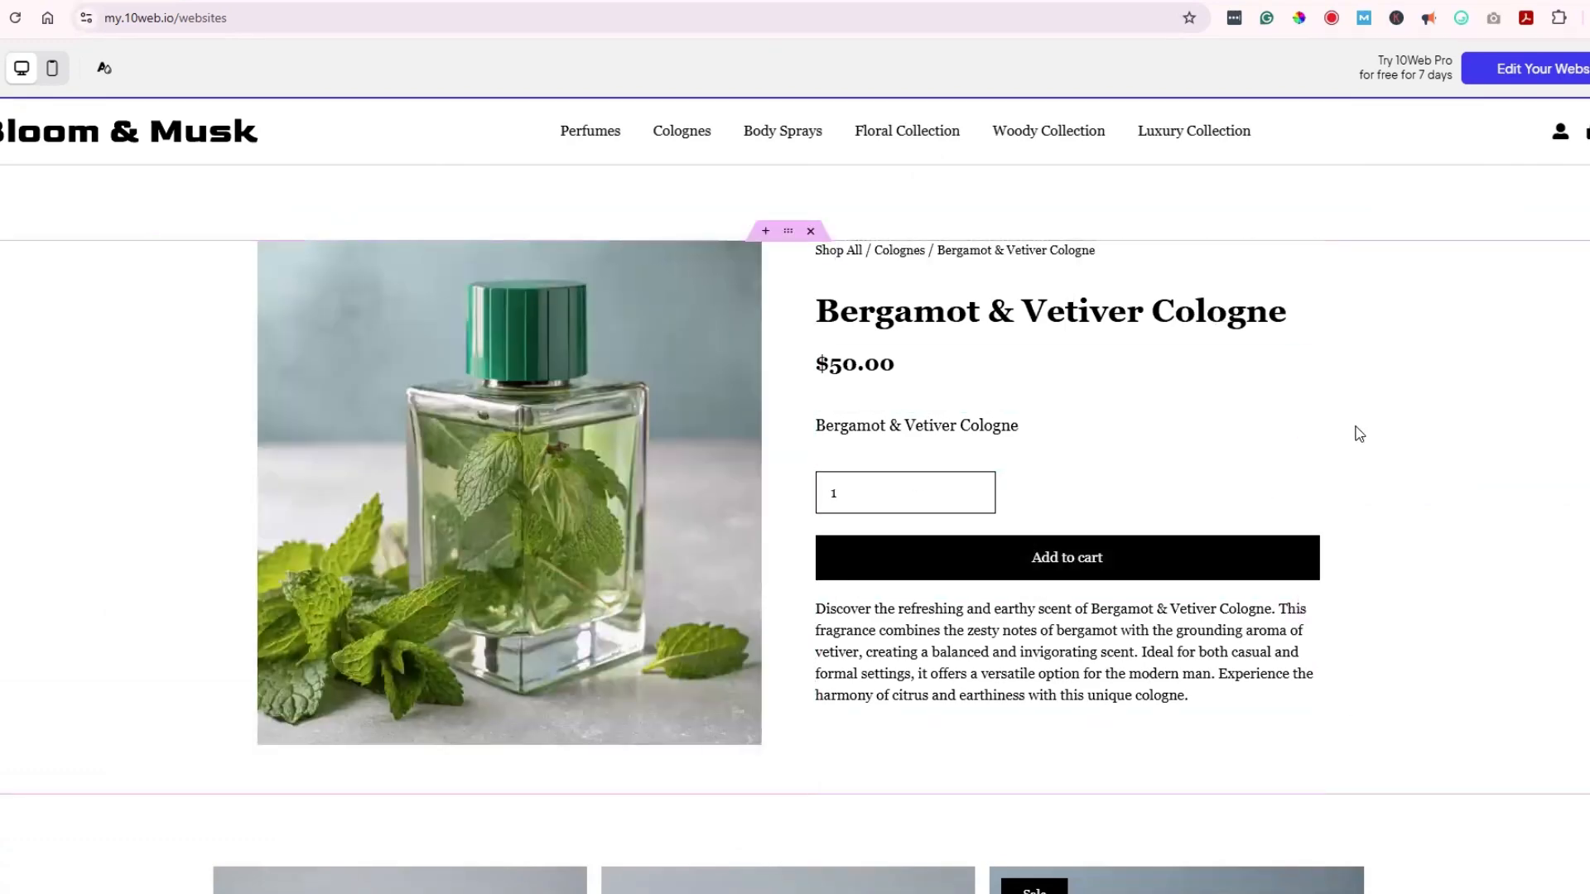
scroll(1355, 433, down, 6)
scroll(1356, 433, up, 4)
scroll(1358, 435, up, 2)
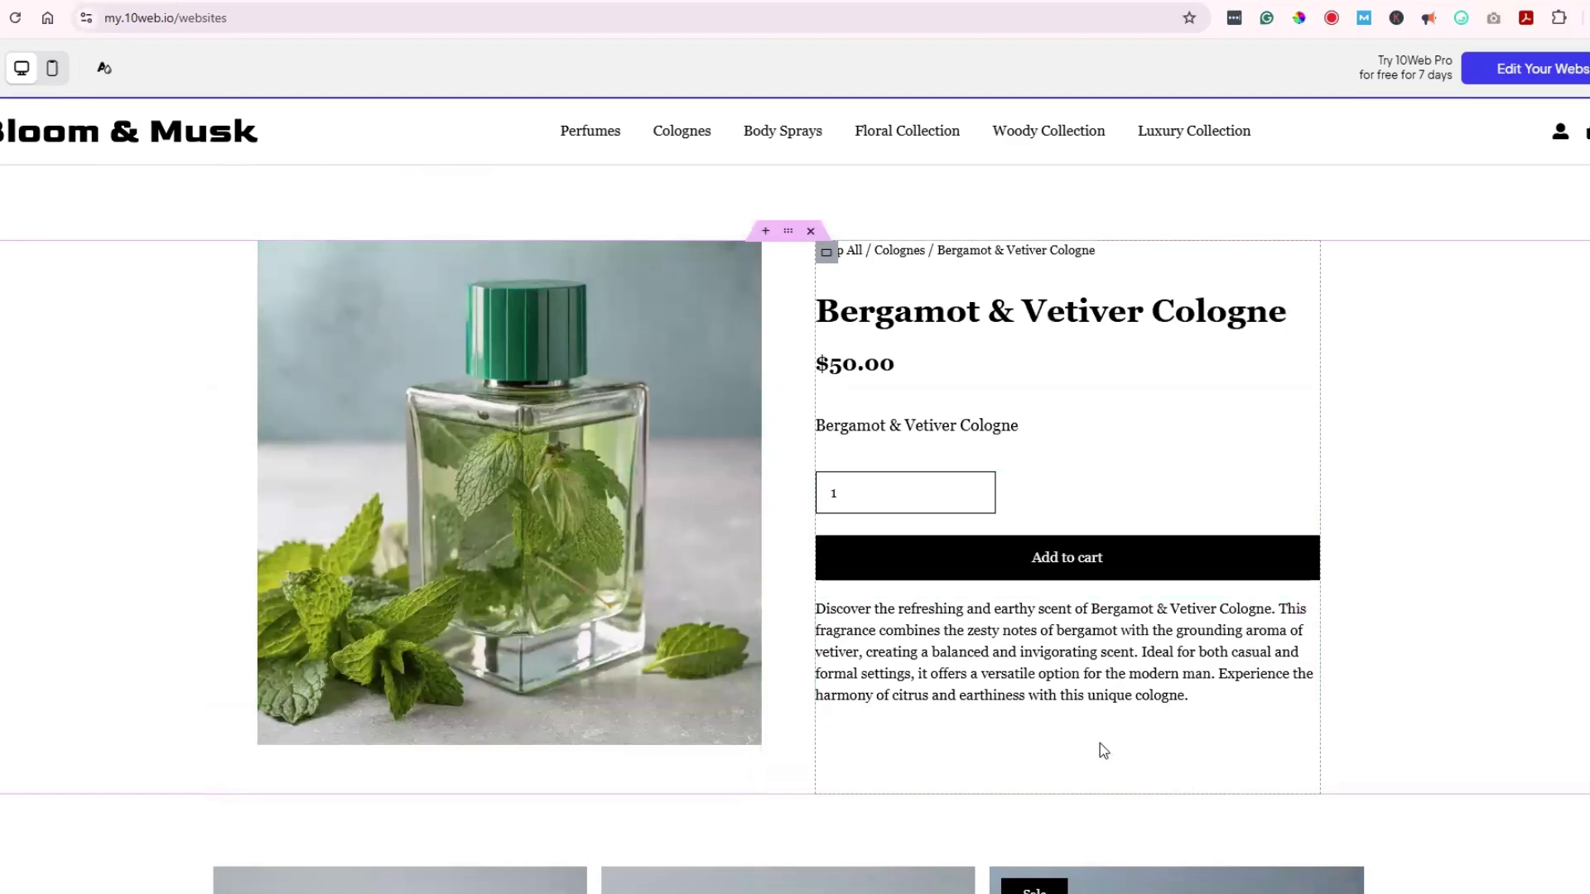
scroll(1099, 745, down, 1)
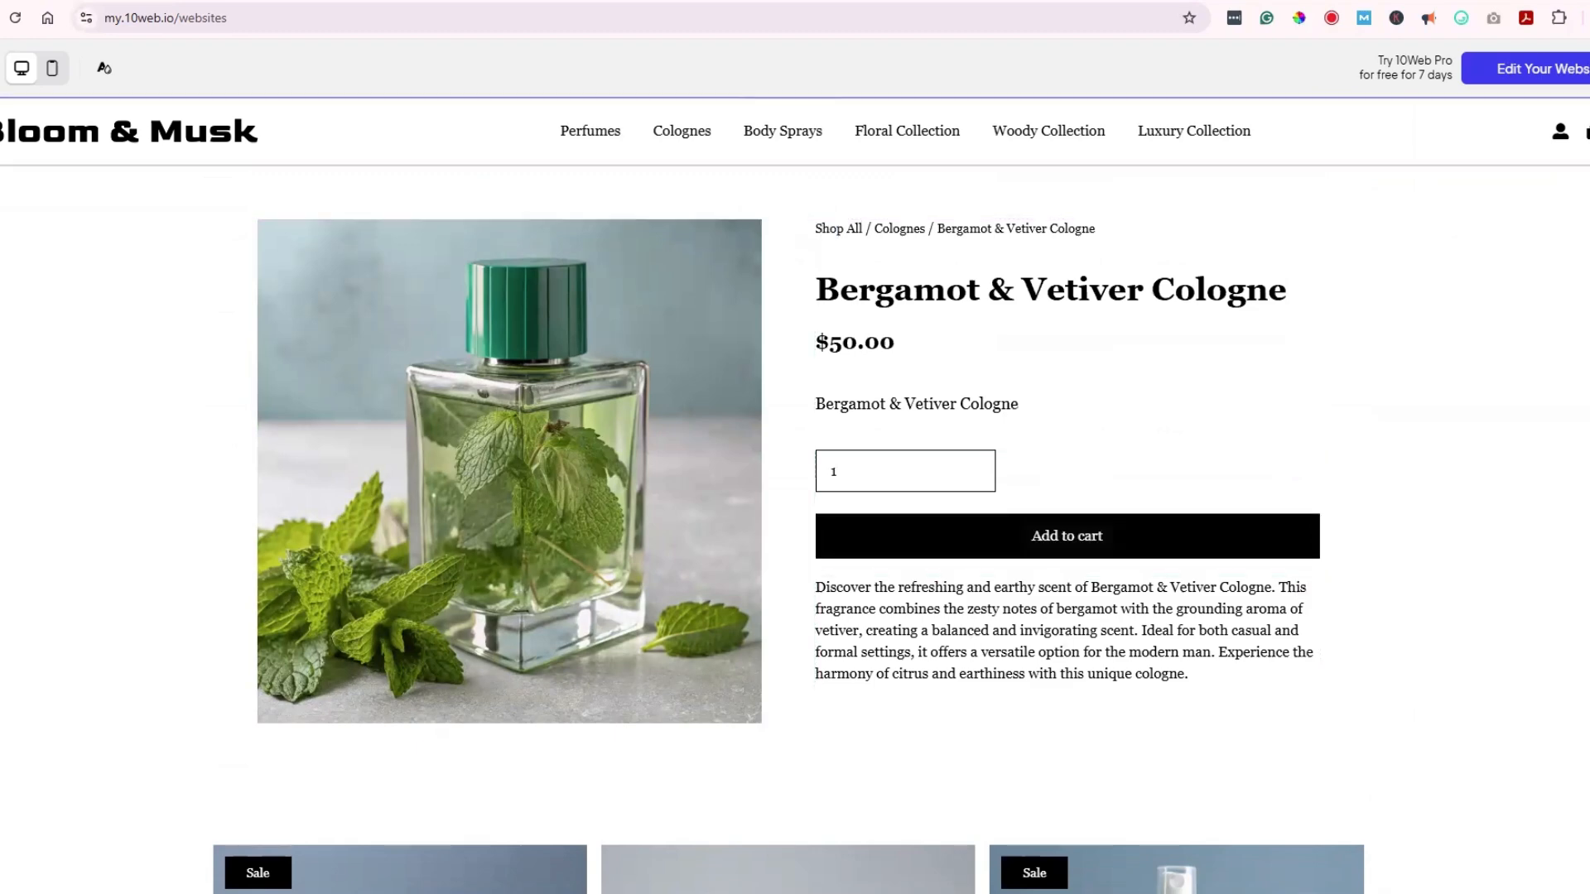
Step: Take the cologne from the cart through checkout, totalling $65.00, and try Pay Now
click(1588, 133)
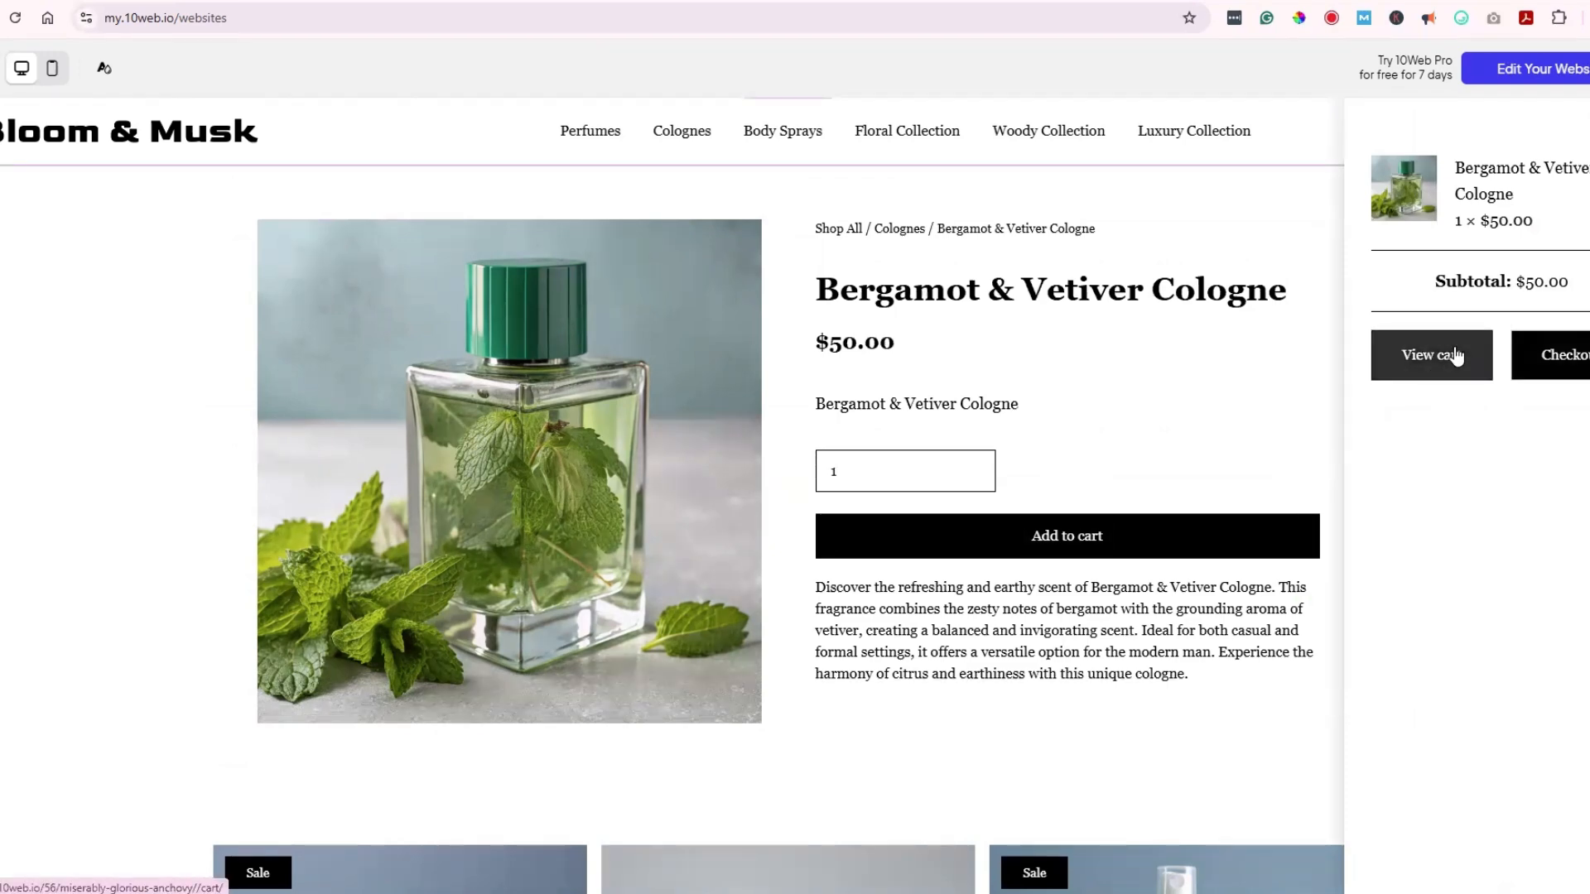
click(1485, 362)
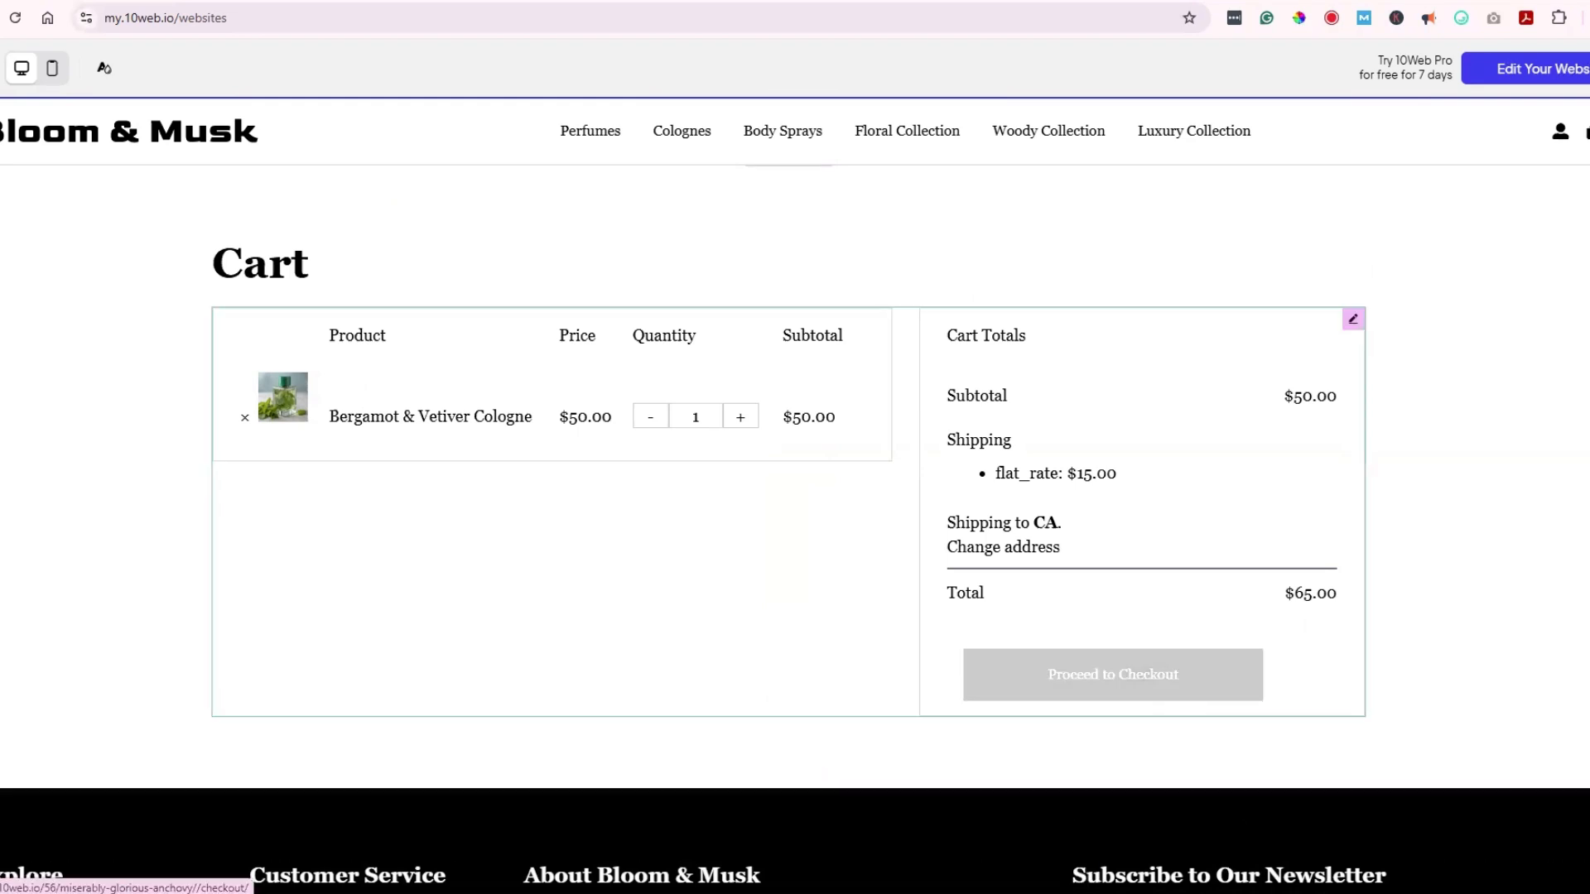
click(1243, 675)
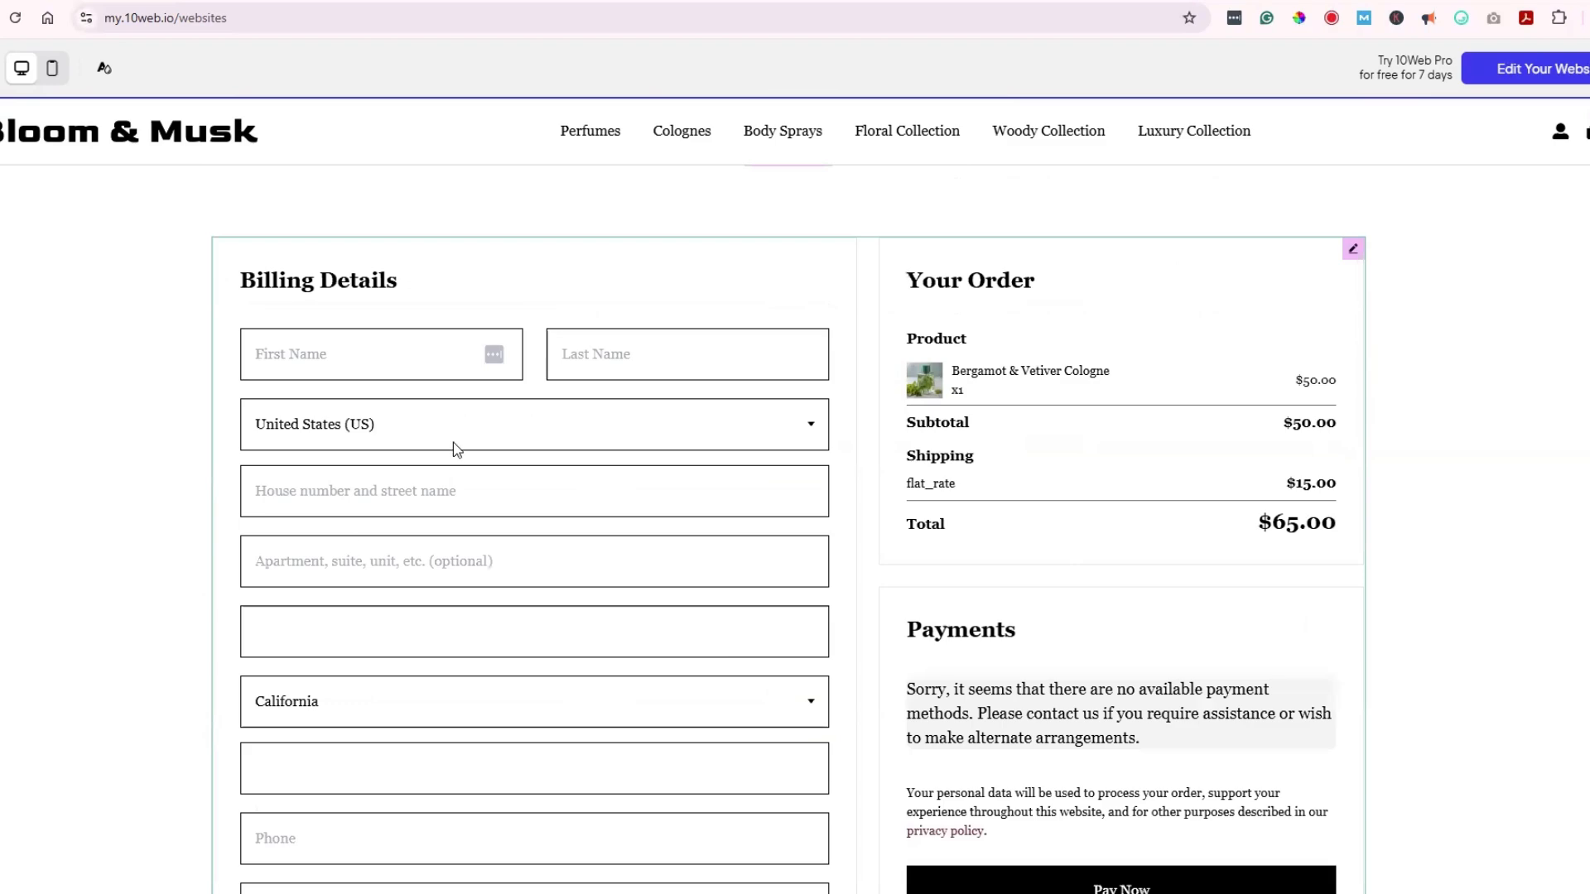
scroll(457, 449, down, 3)
scroll(458, 451, up, 3)
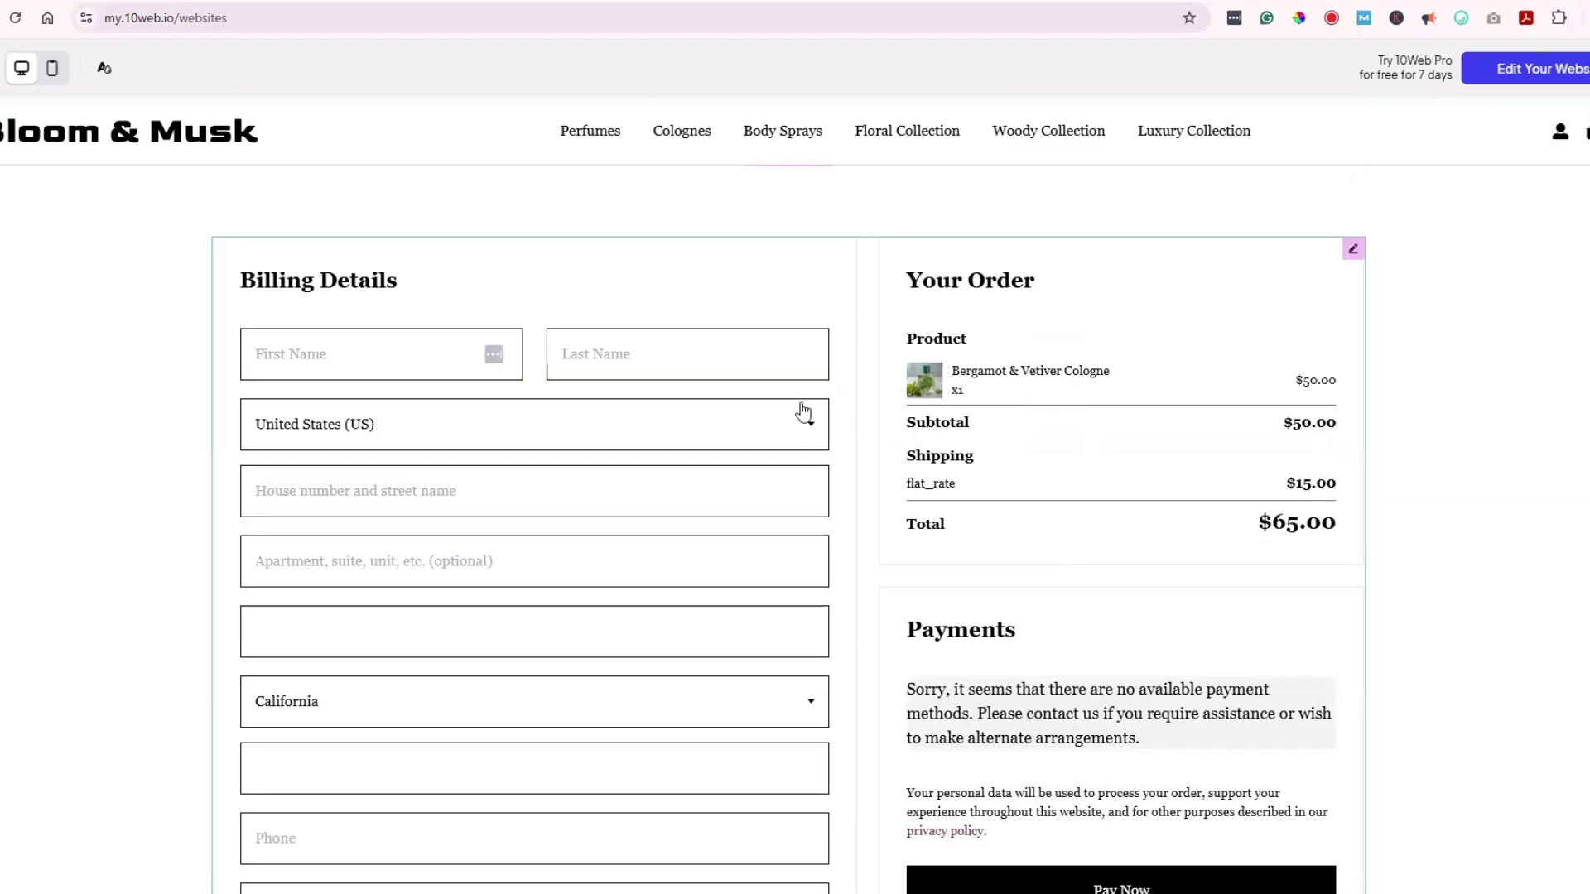
scroll(803, 412, down, 5)
click(1244, 533)
scroll(1193, 845, up, 5)
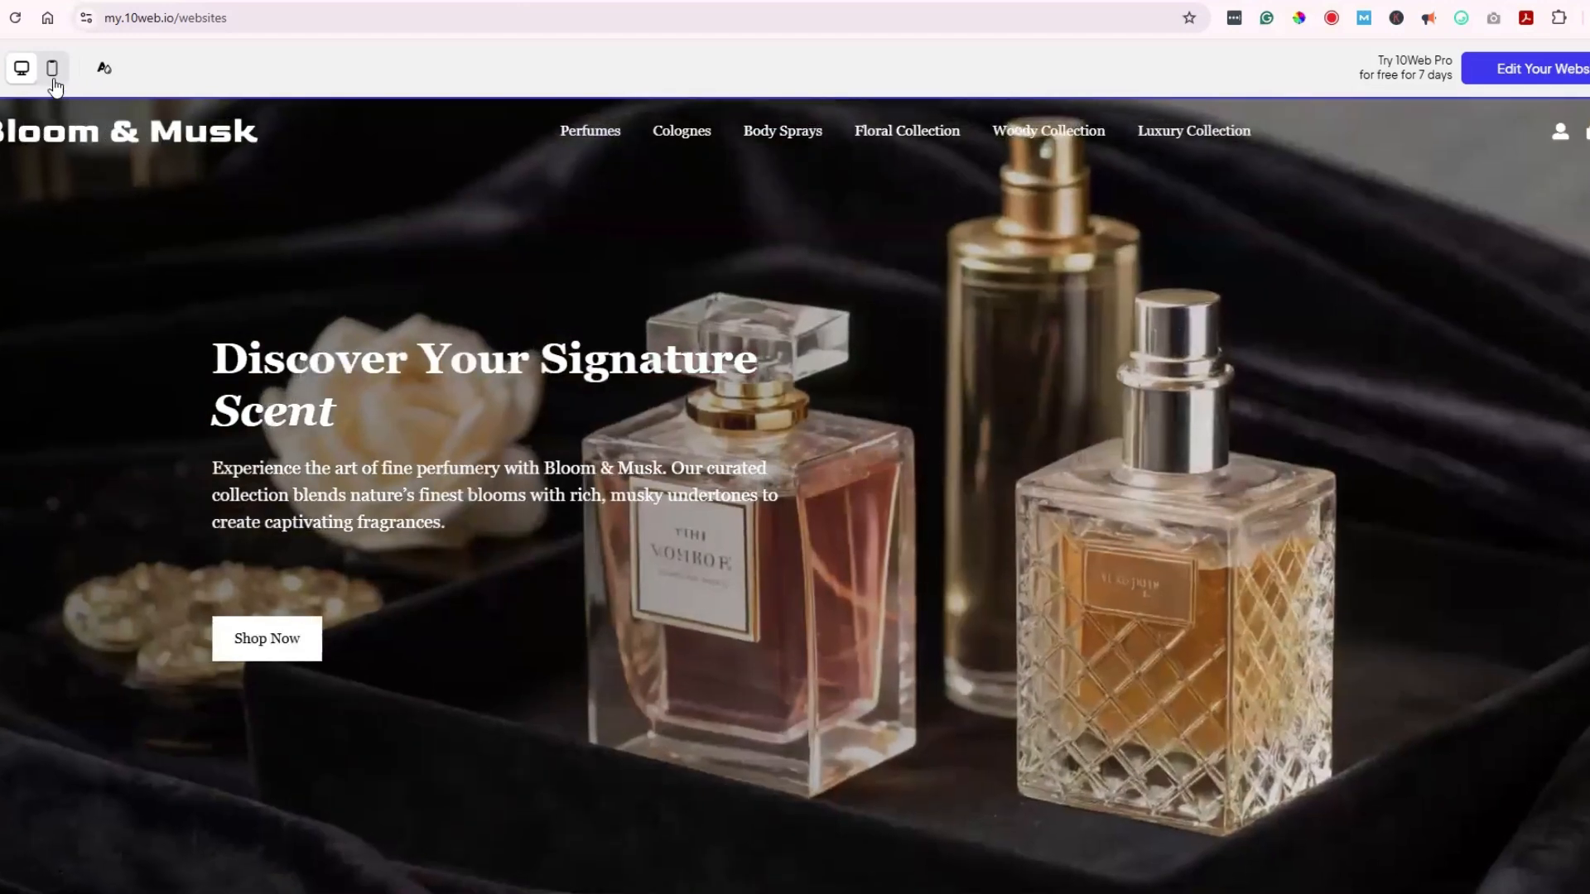
Step: View the store's mobile layout, open Colognes from the hamburger menu, then return to desktop
click(50, 74)
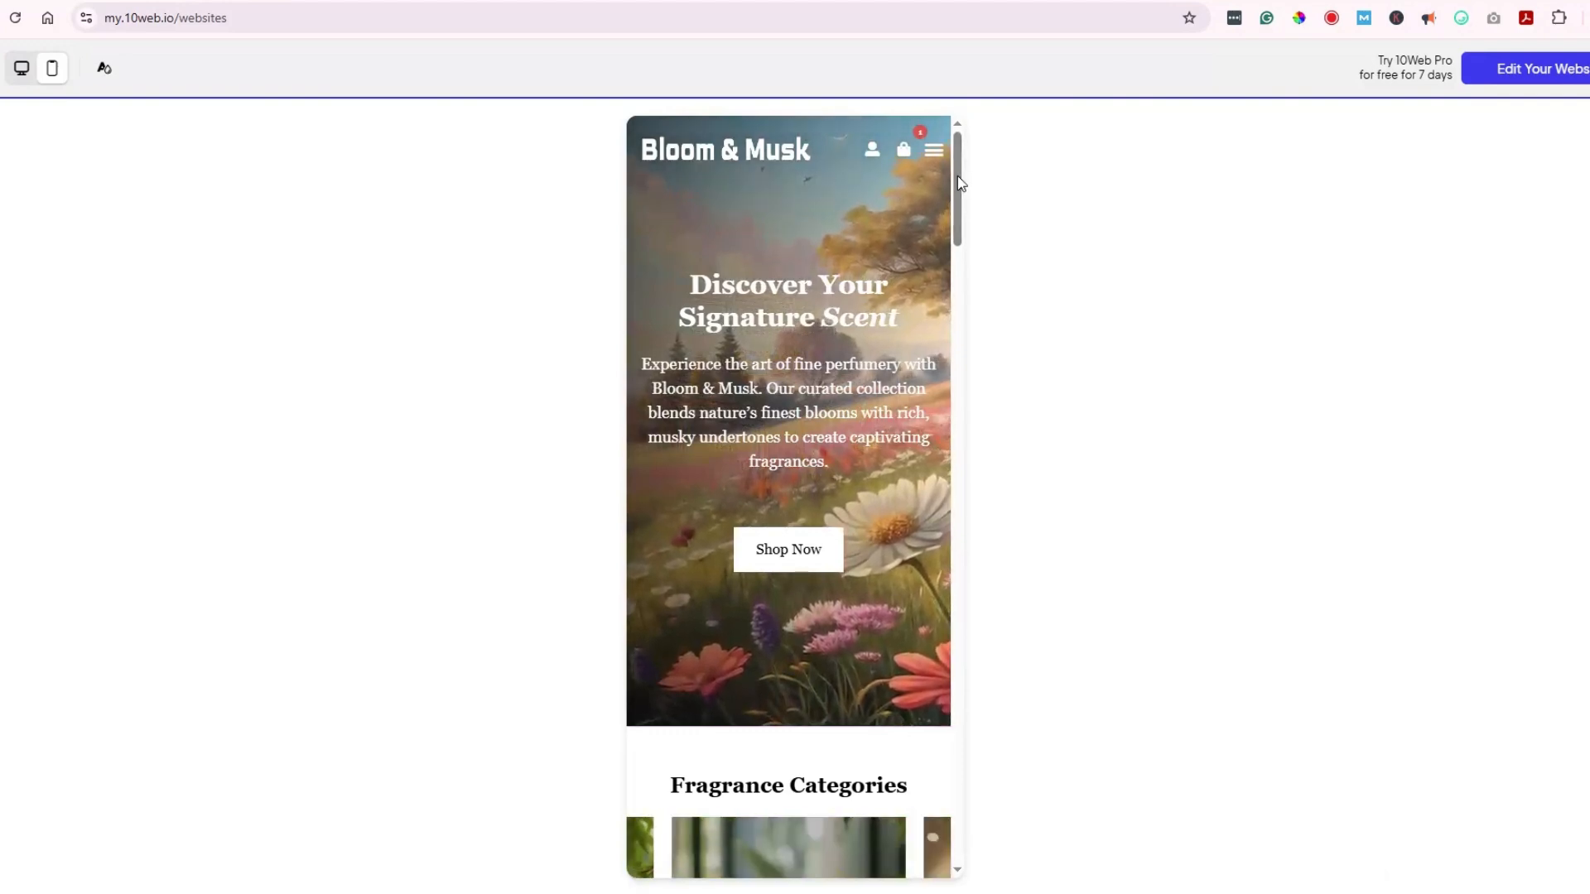
scroll(957, 275, down, 3)
scroll(928, 147, up, 3)
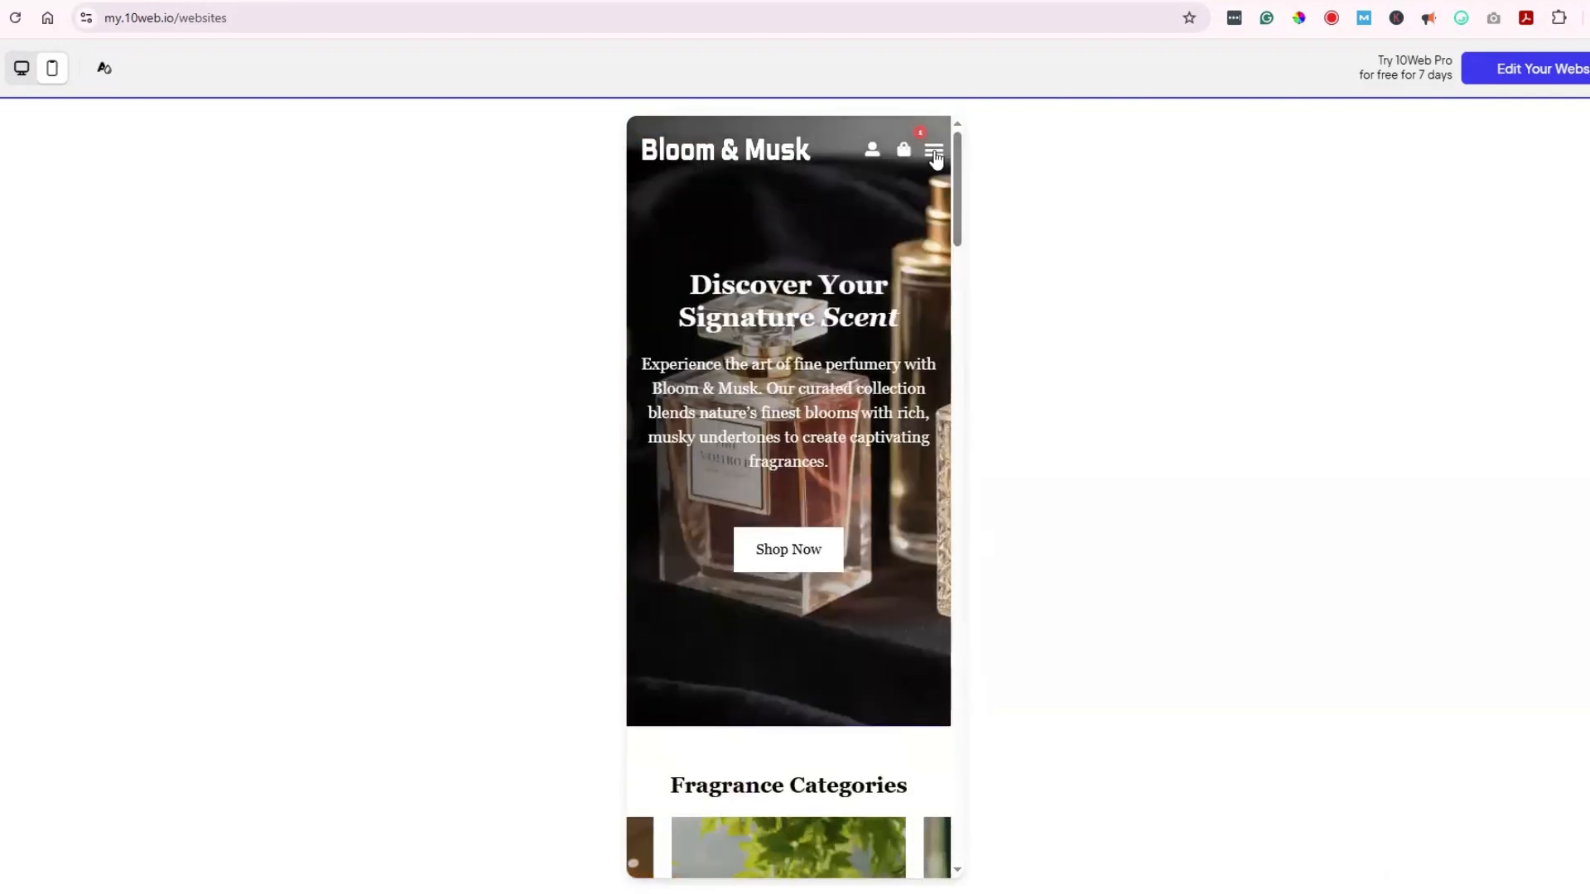
click(934, 151)
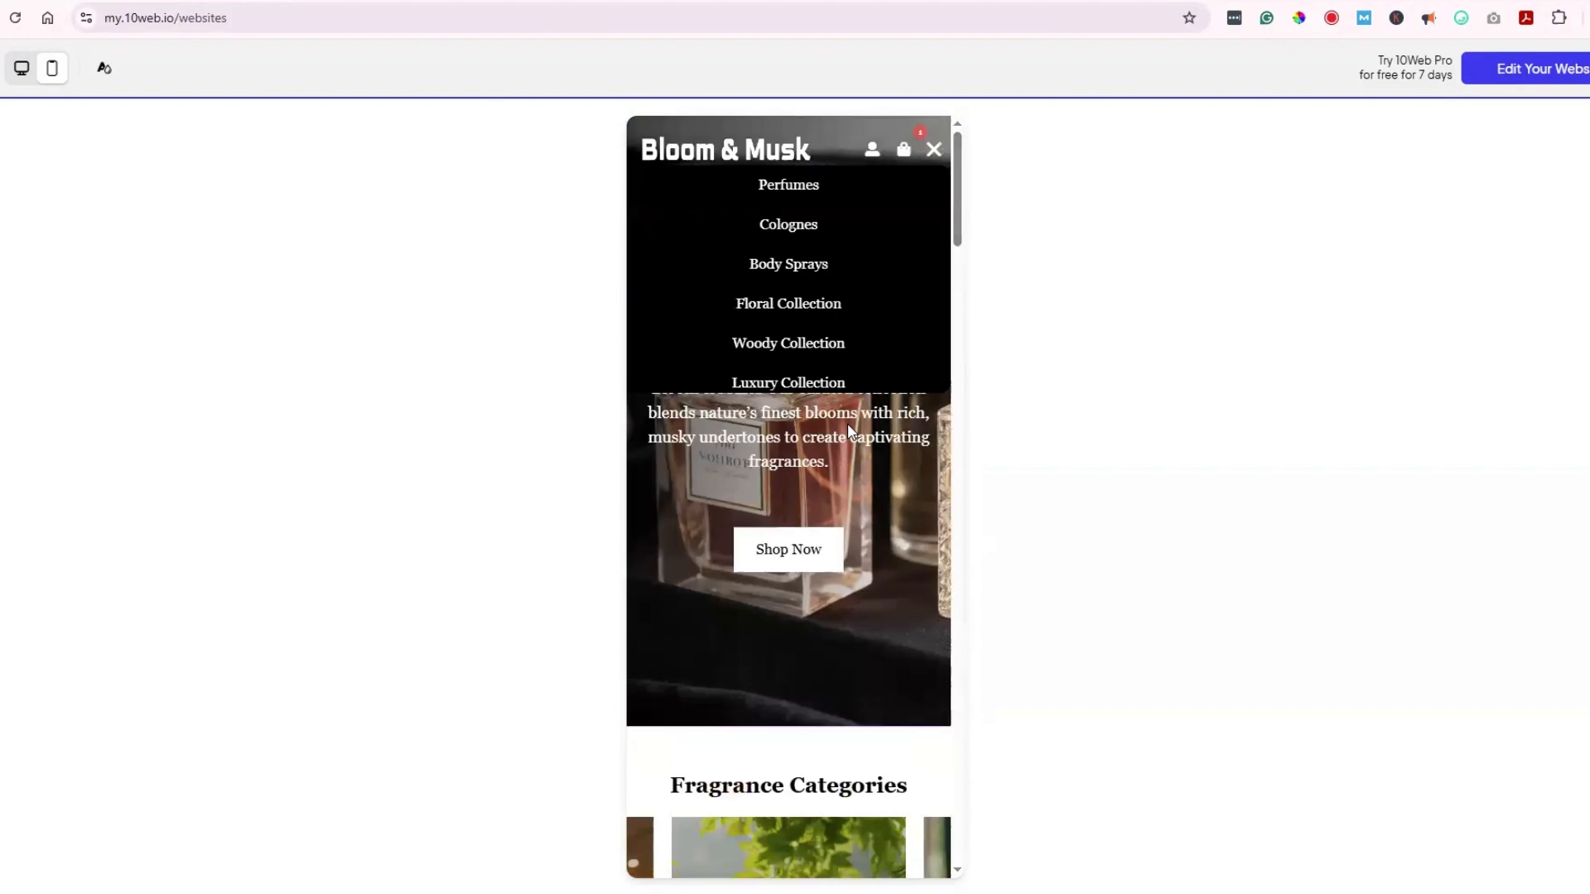
click(787, 235)
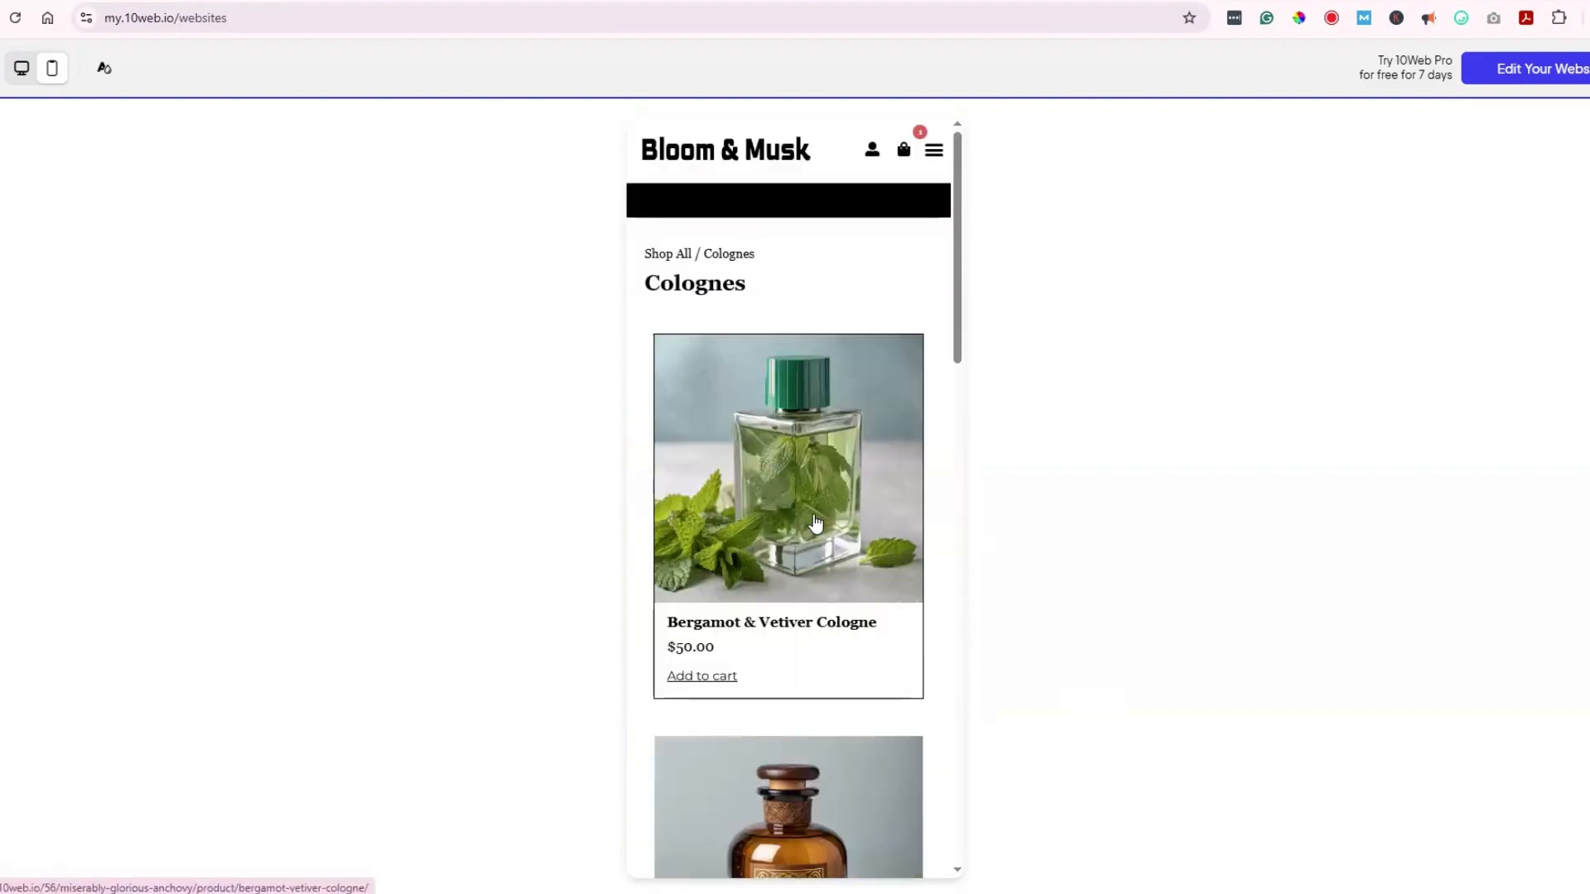
scroll(815, 523, down, 10)
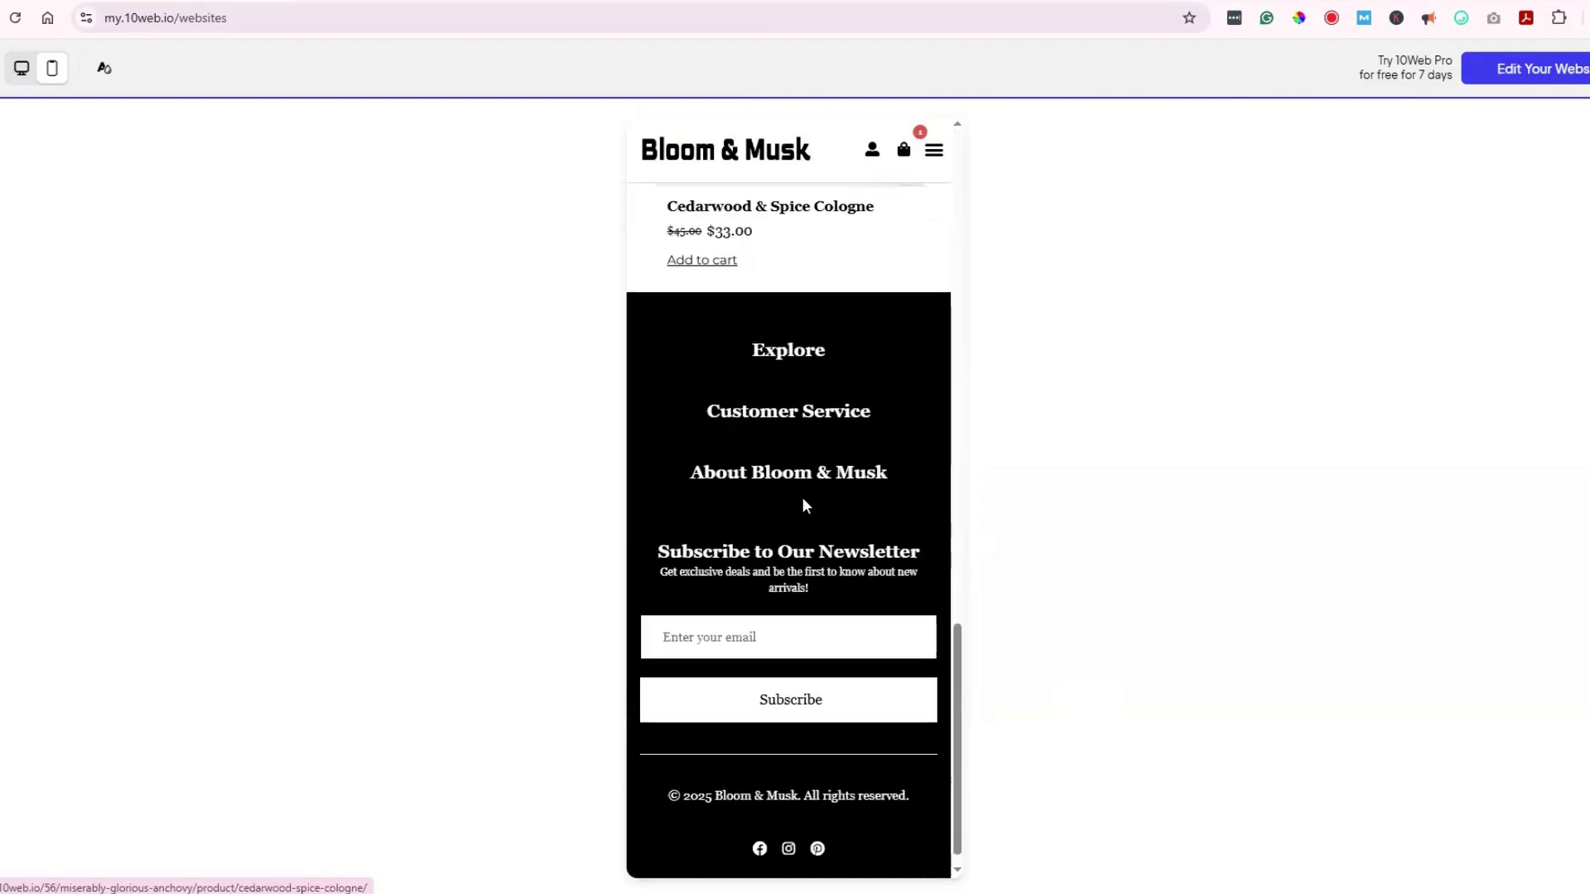
scroll(802, 506, up, 10)
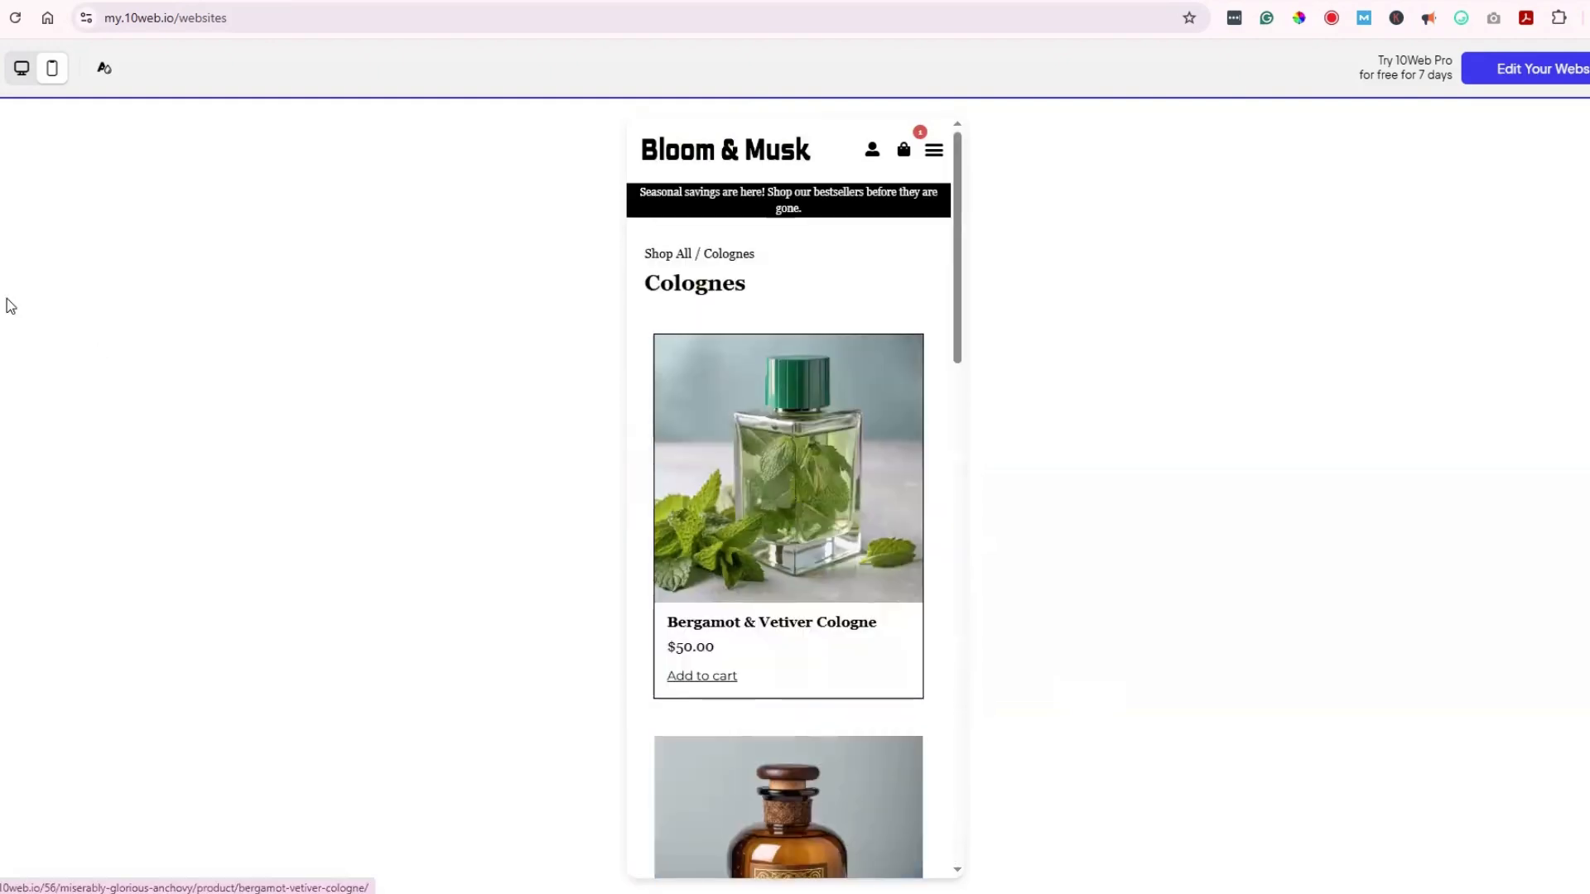
click(22, 69)
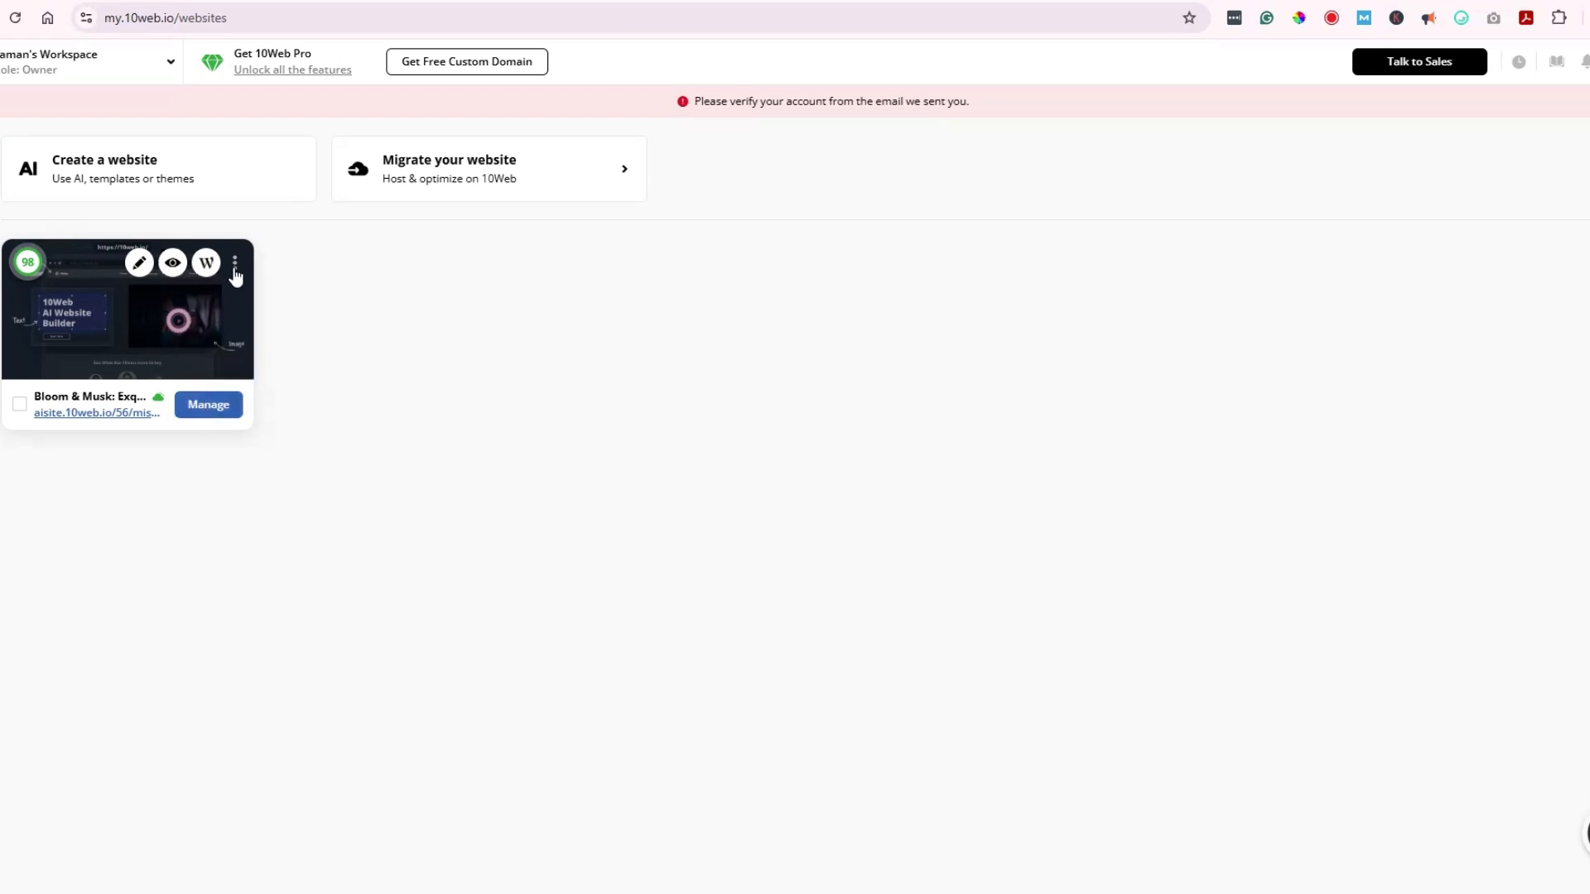
Step: Manage Bloom & Musk and review the $11 Starter and $23 Premium AI Ecommerce trial plans
click(203, 406)
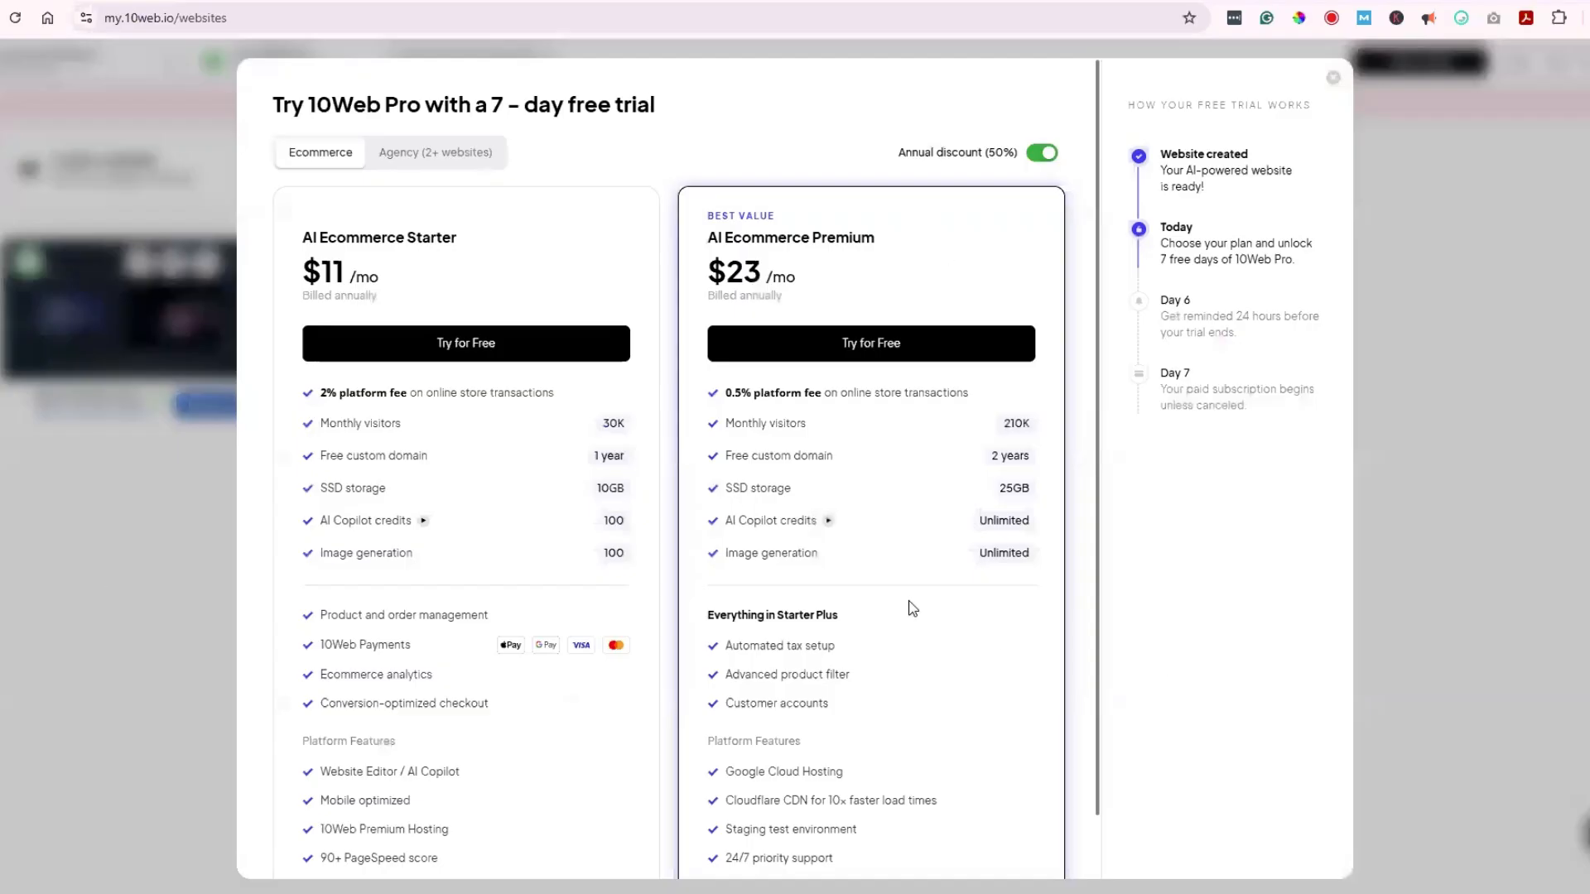
scroll(900, 548, down, 1)
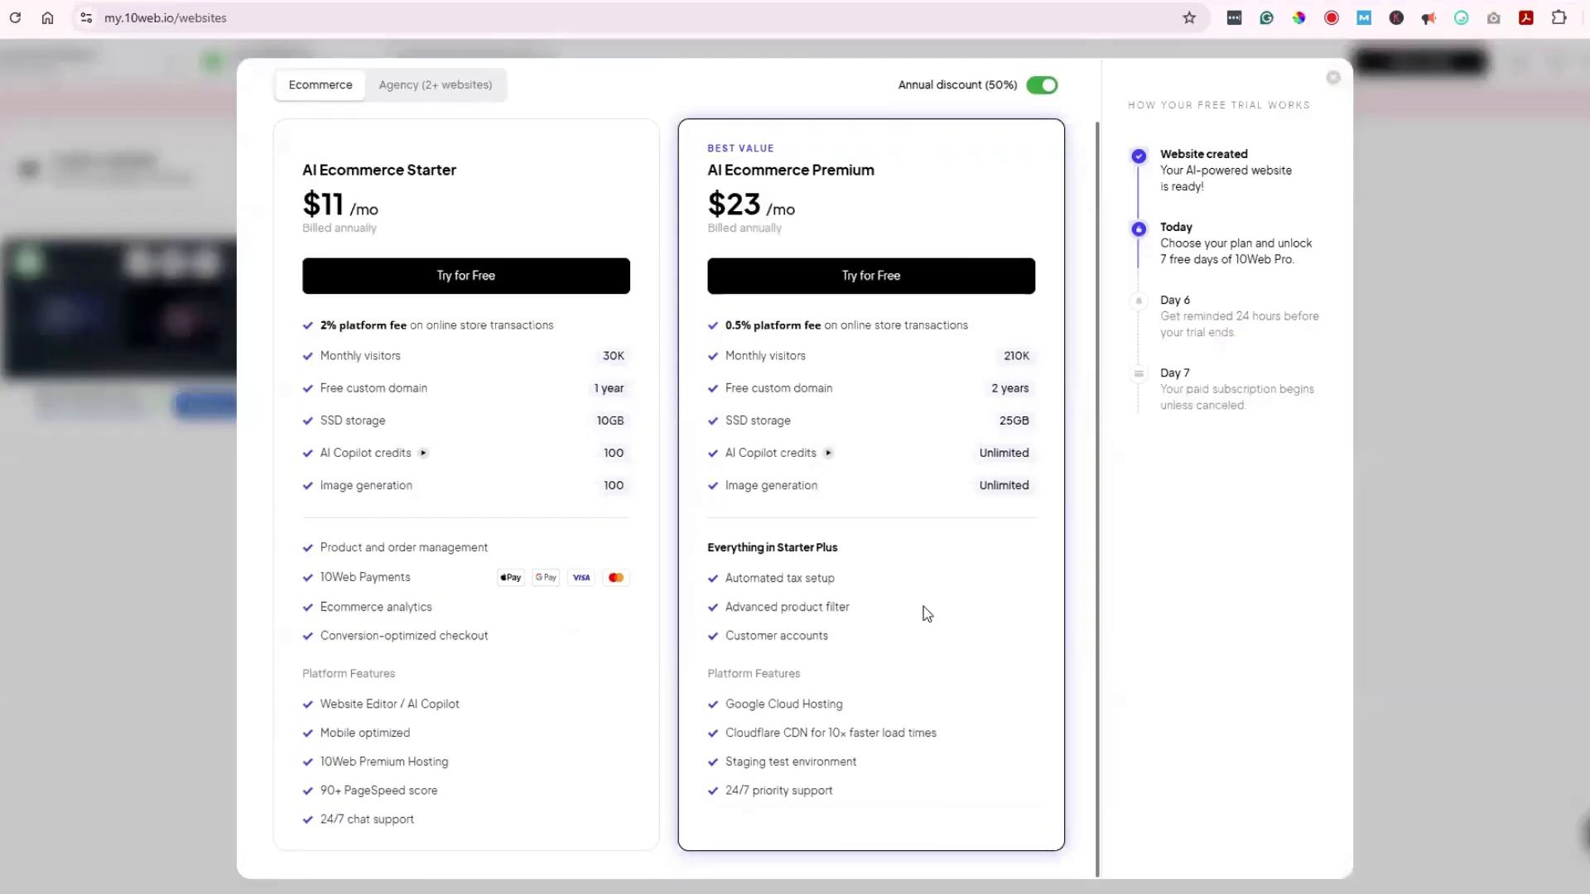
scroll(935, 554, up, 1)
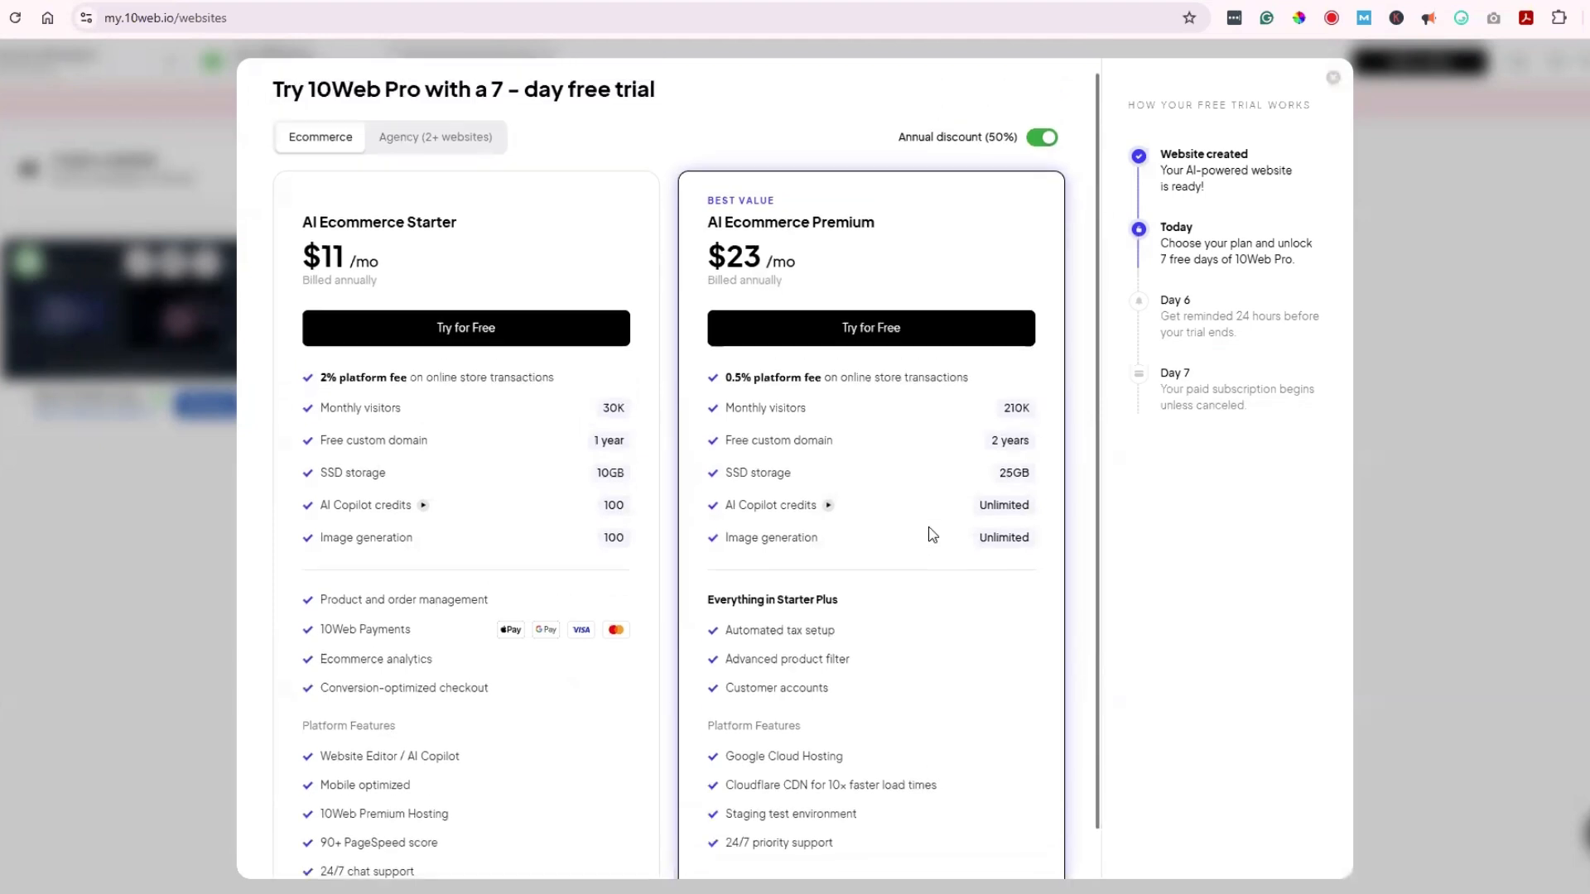
mouse_move(929, 530)
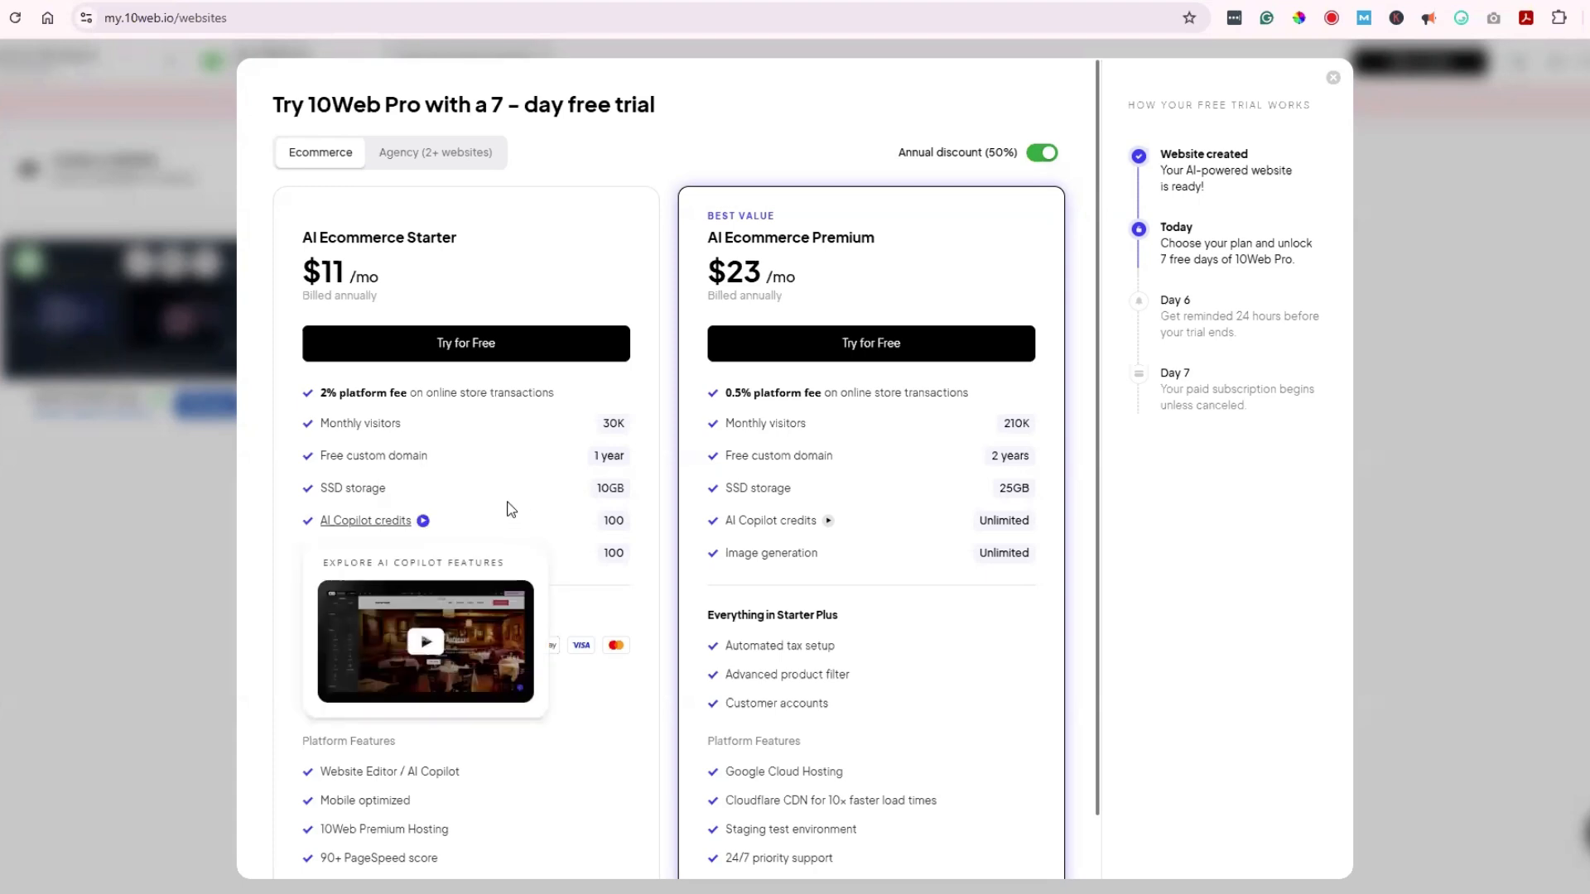
scroll(582, 532, down, 1)
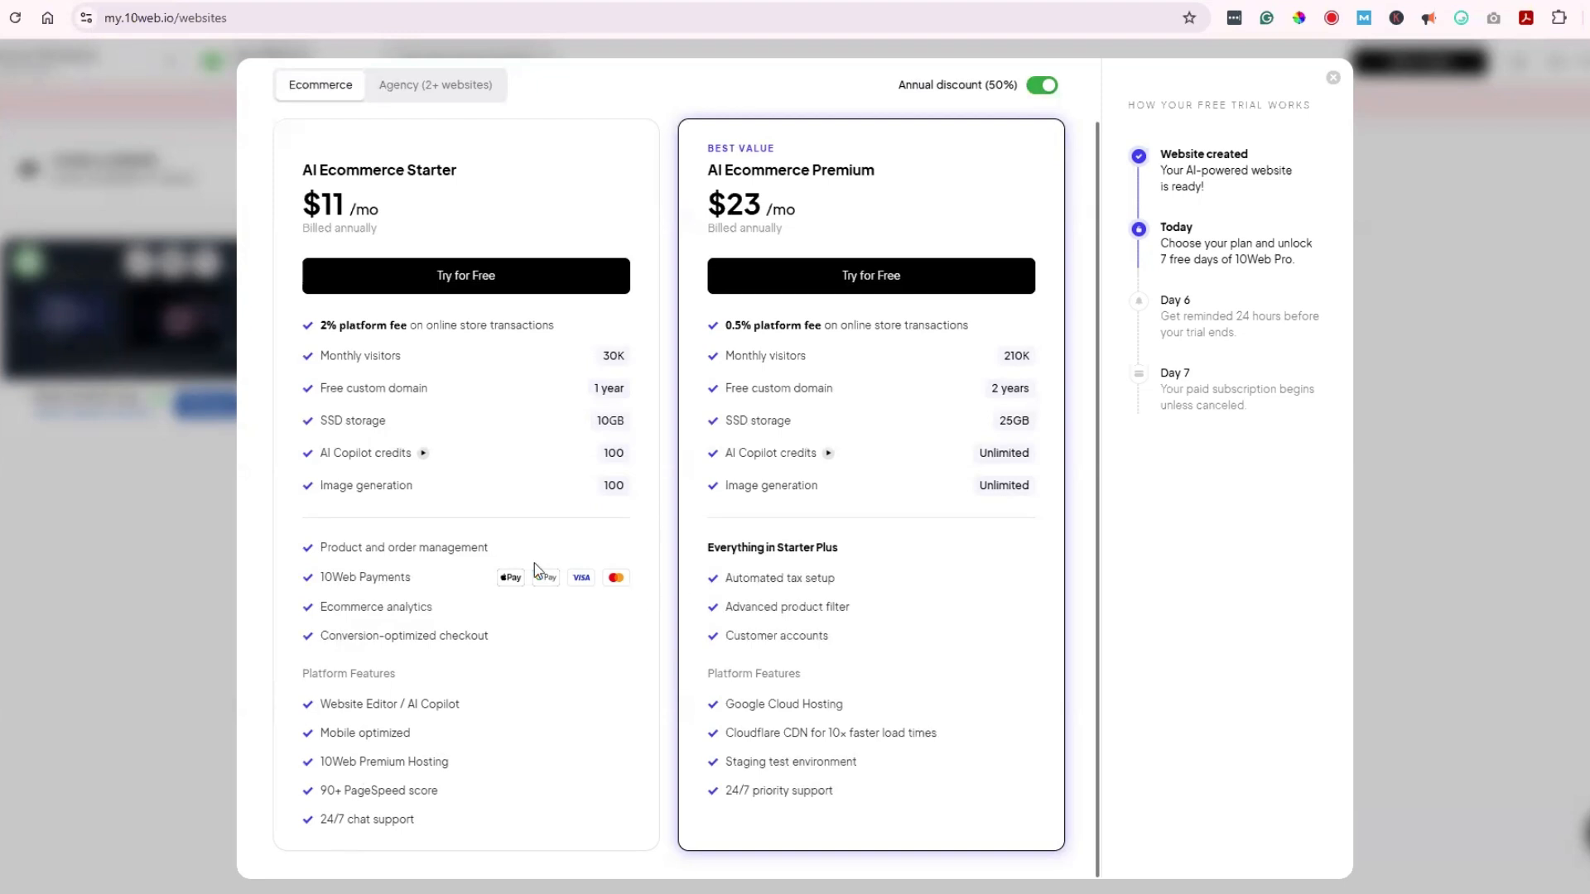
scroll(513, 546, up, 1)
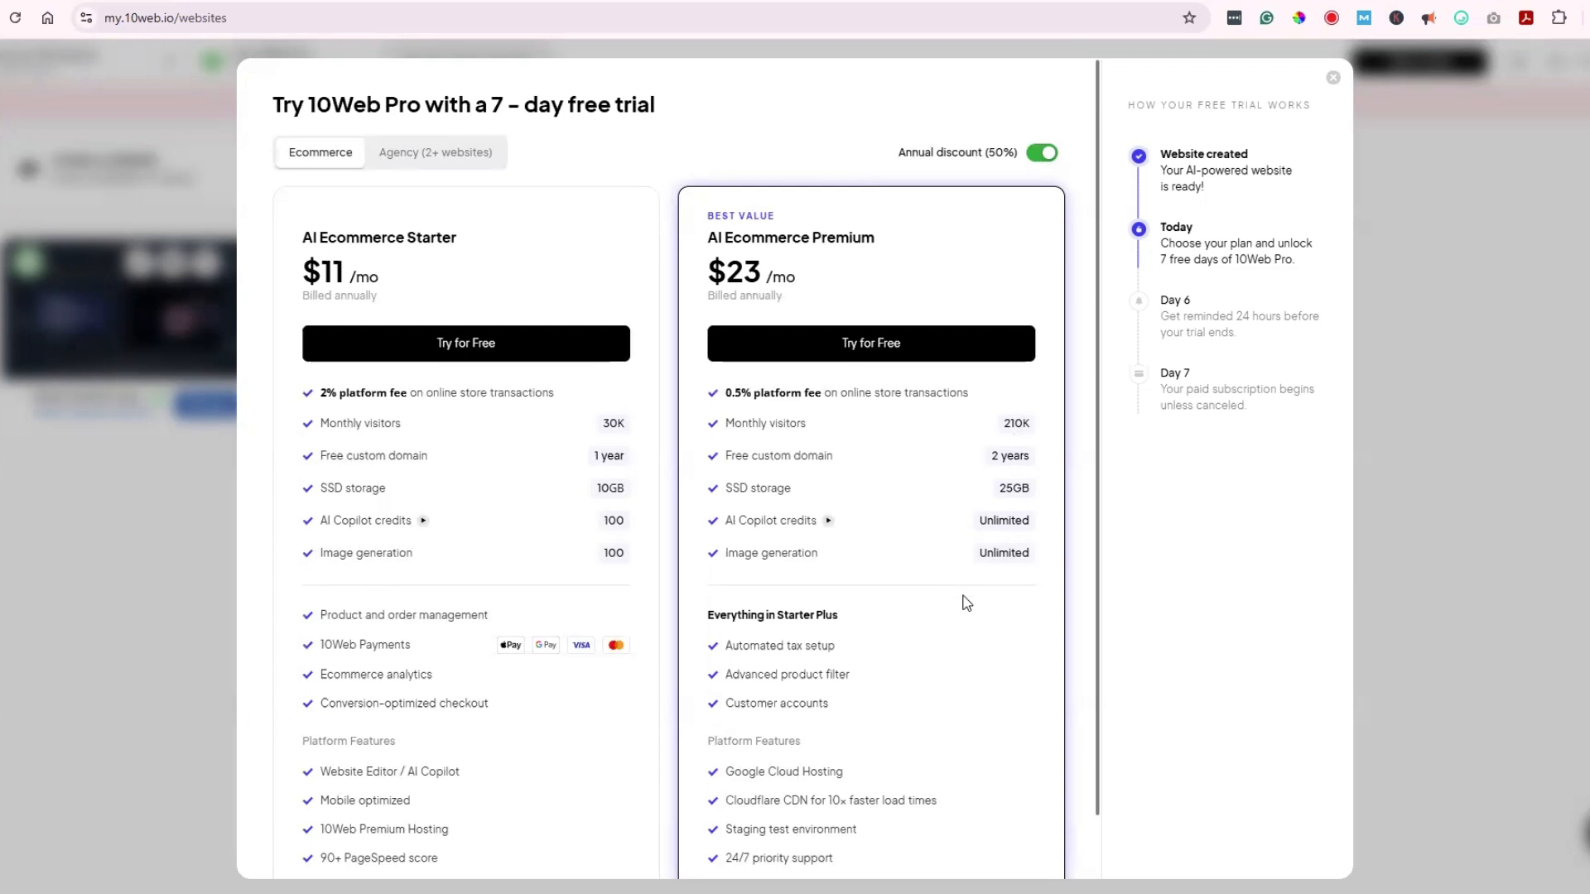
Step: Dismiss the Pro trial offer and open the Bloom & Musk AI Builder pages list
mouse_move(827, 530)
click(1333, 77)
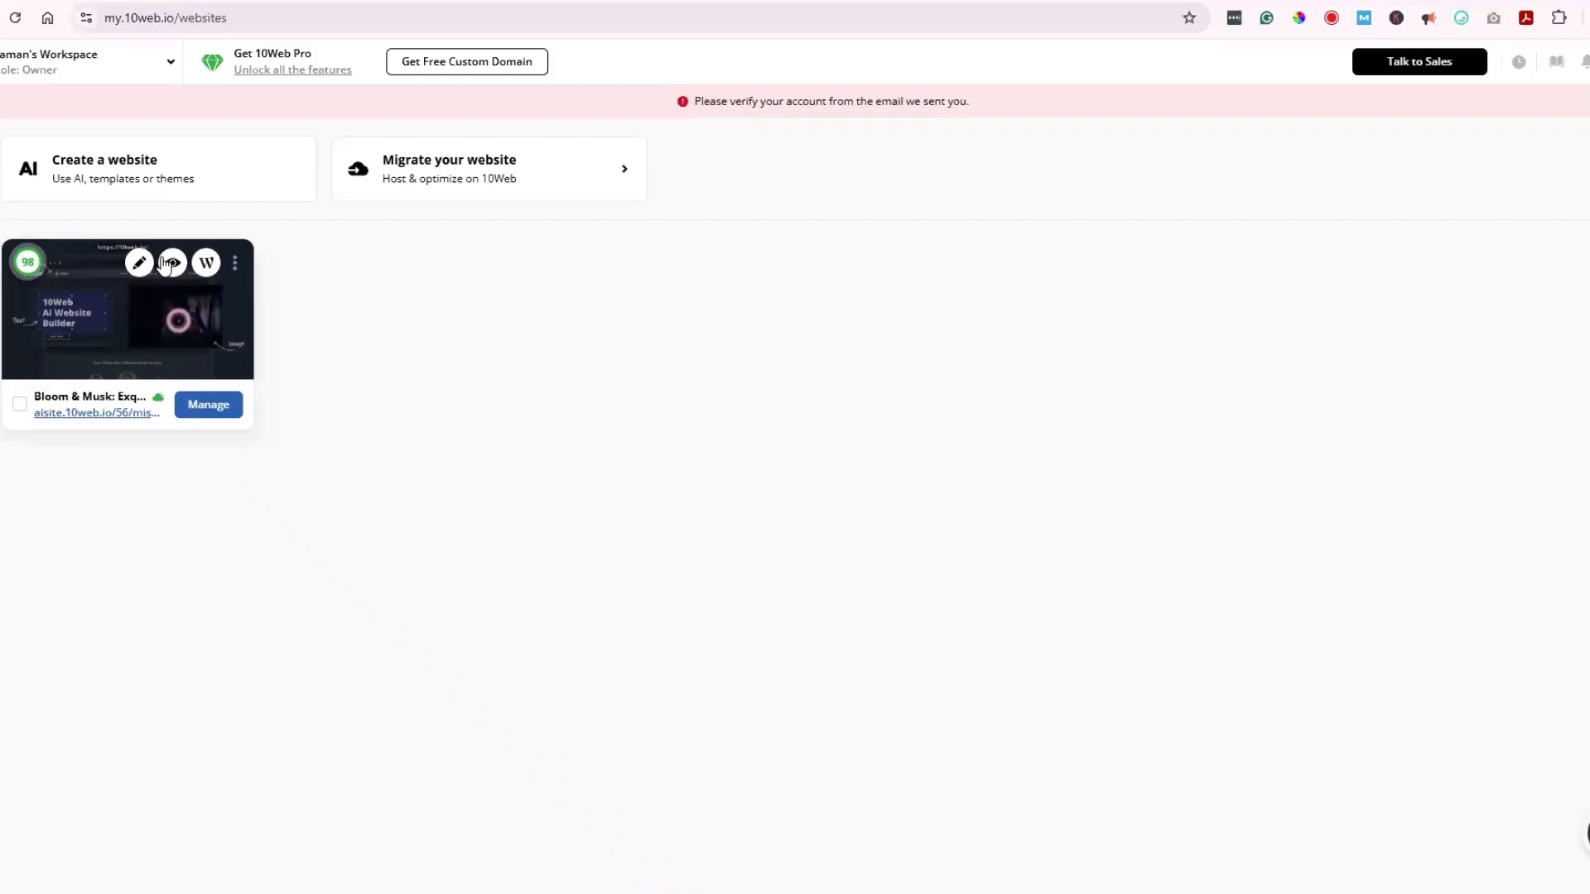
click(211, 416)
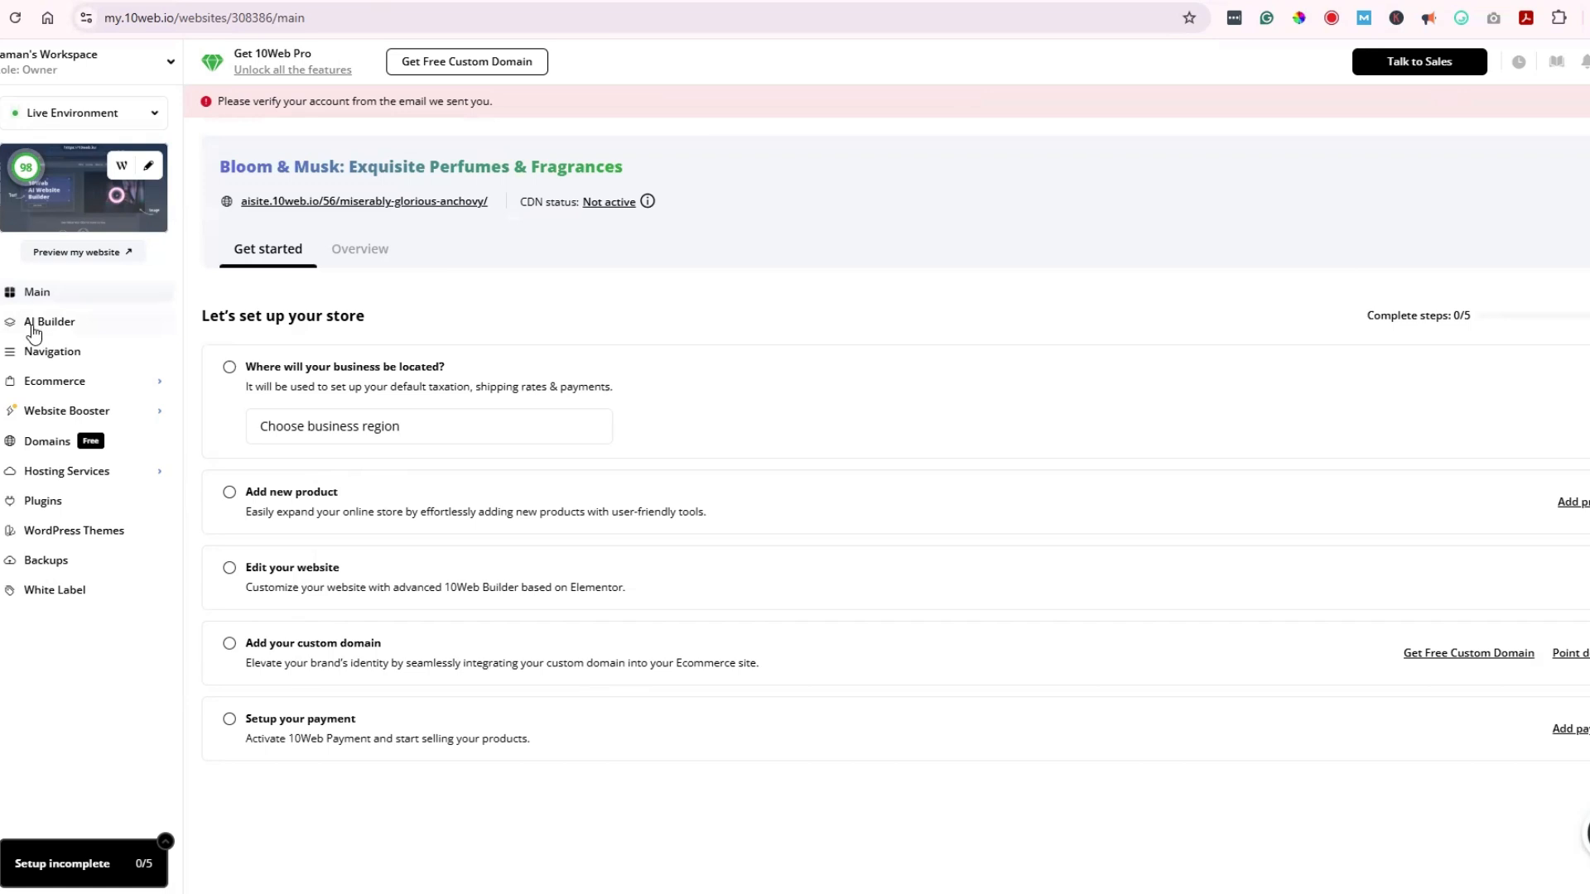
click(47, 359)
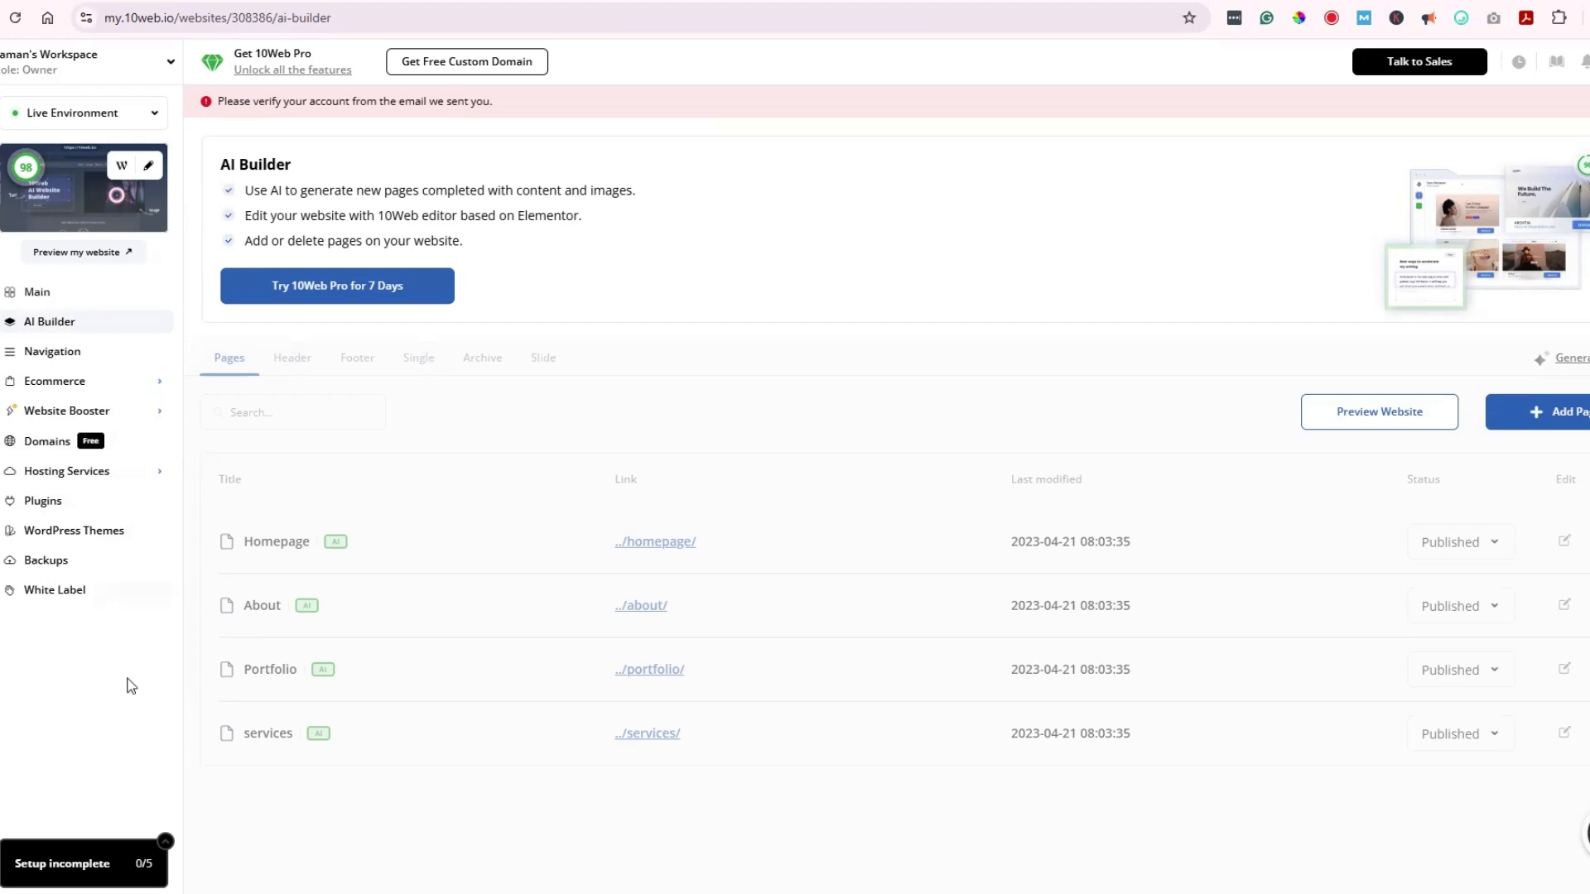
Step: Review the Overview cards: PageSpeed 98 desktop and 100 mobile, five pending plugin updates, usage summary
click(43, 303)
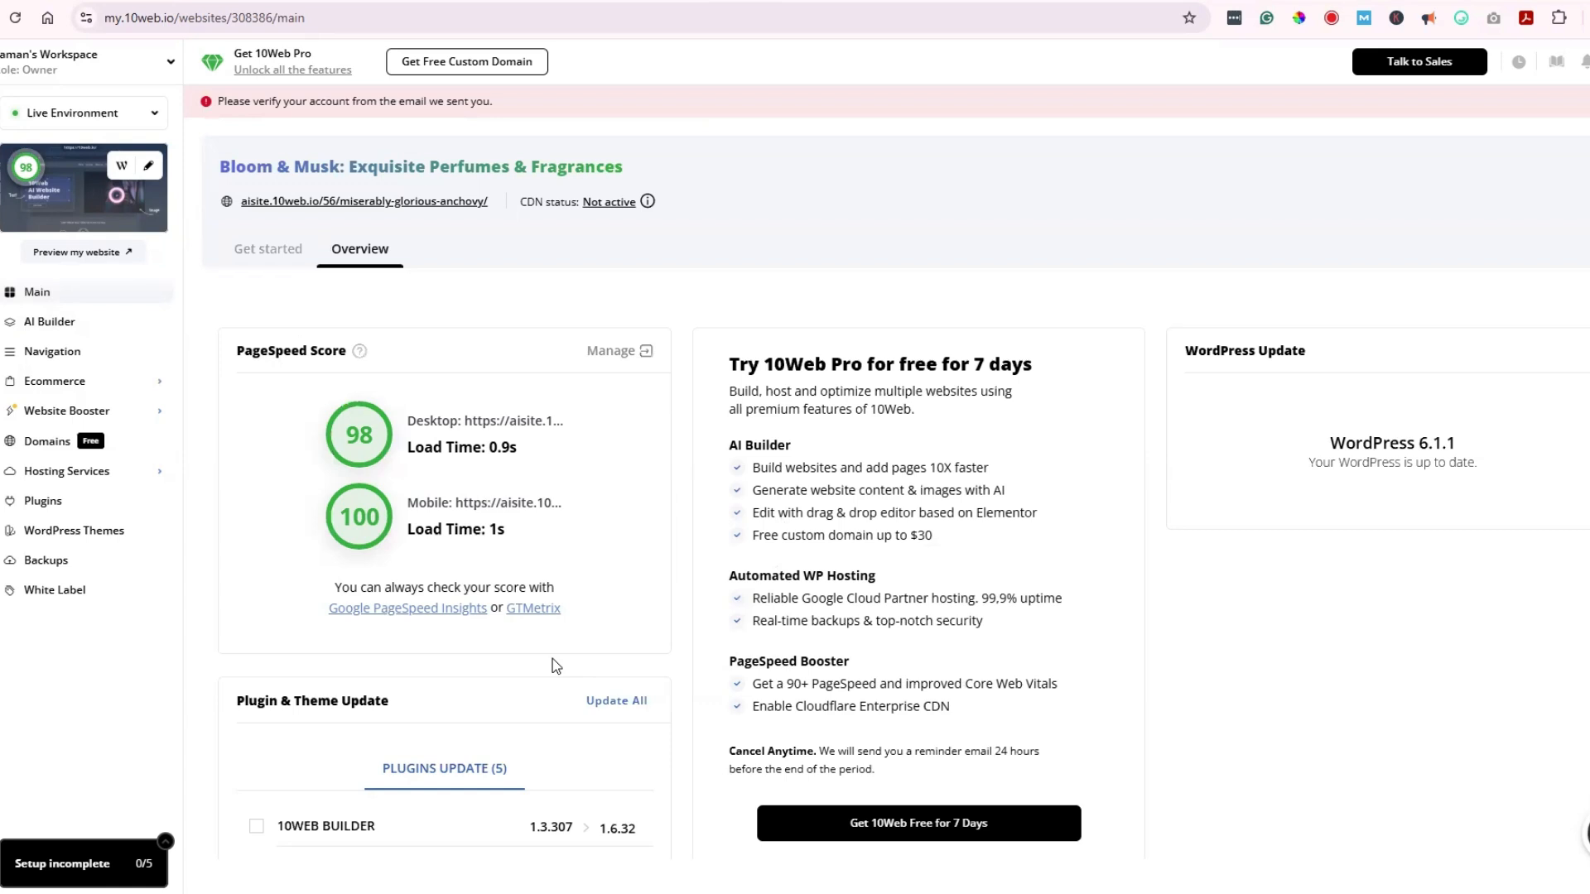
middle_click(904, 502)
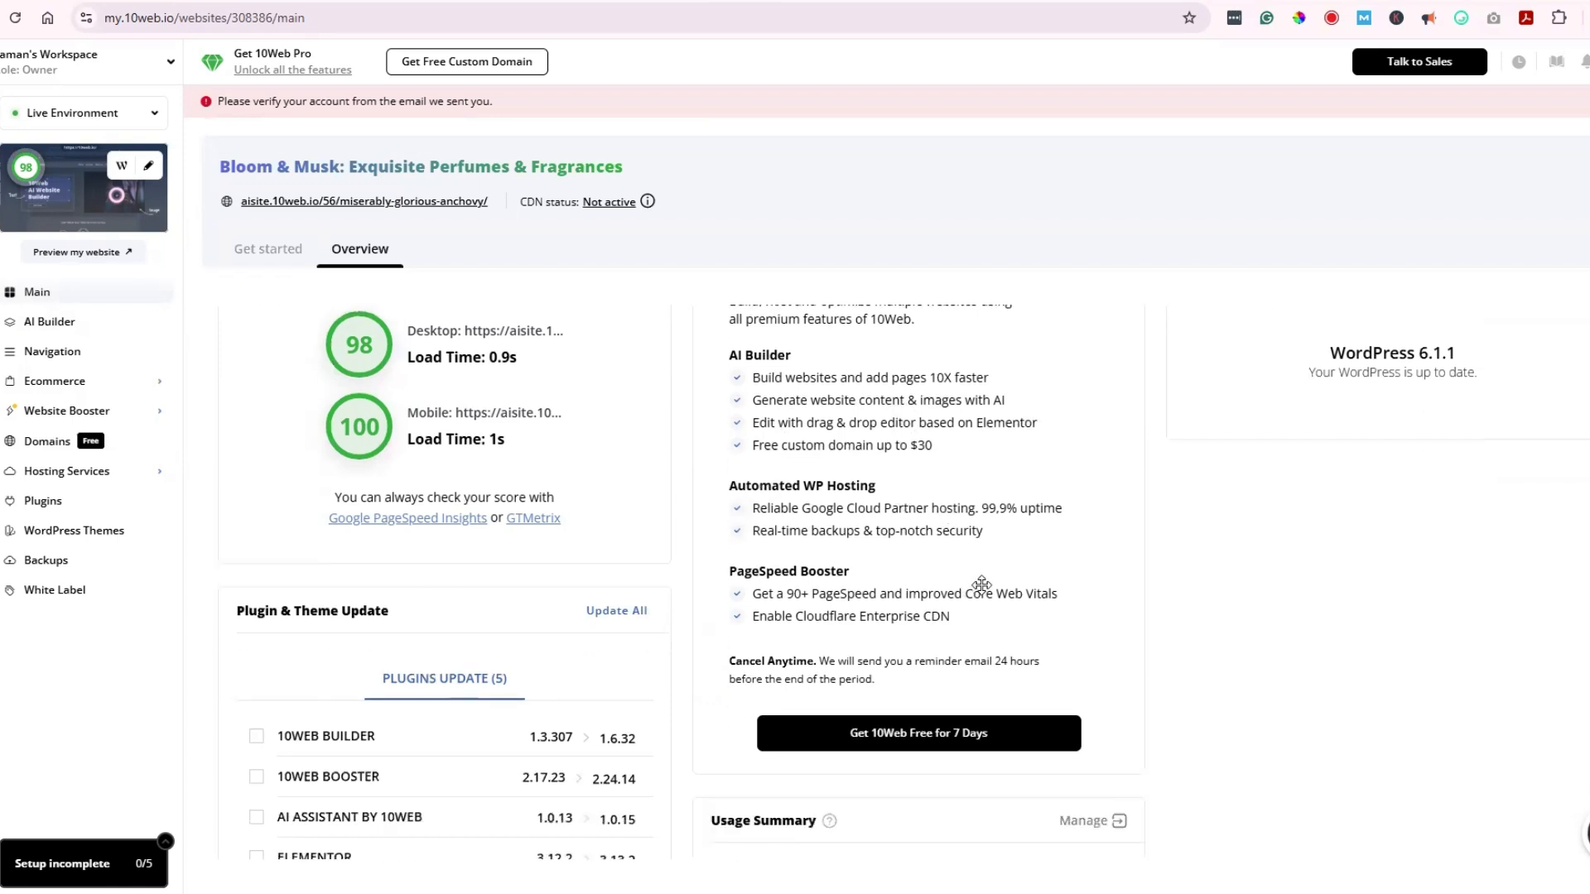
scroll(978, 585, down, 3)
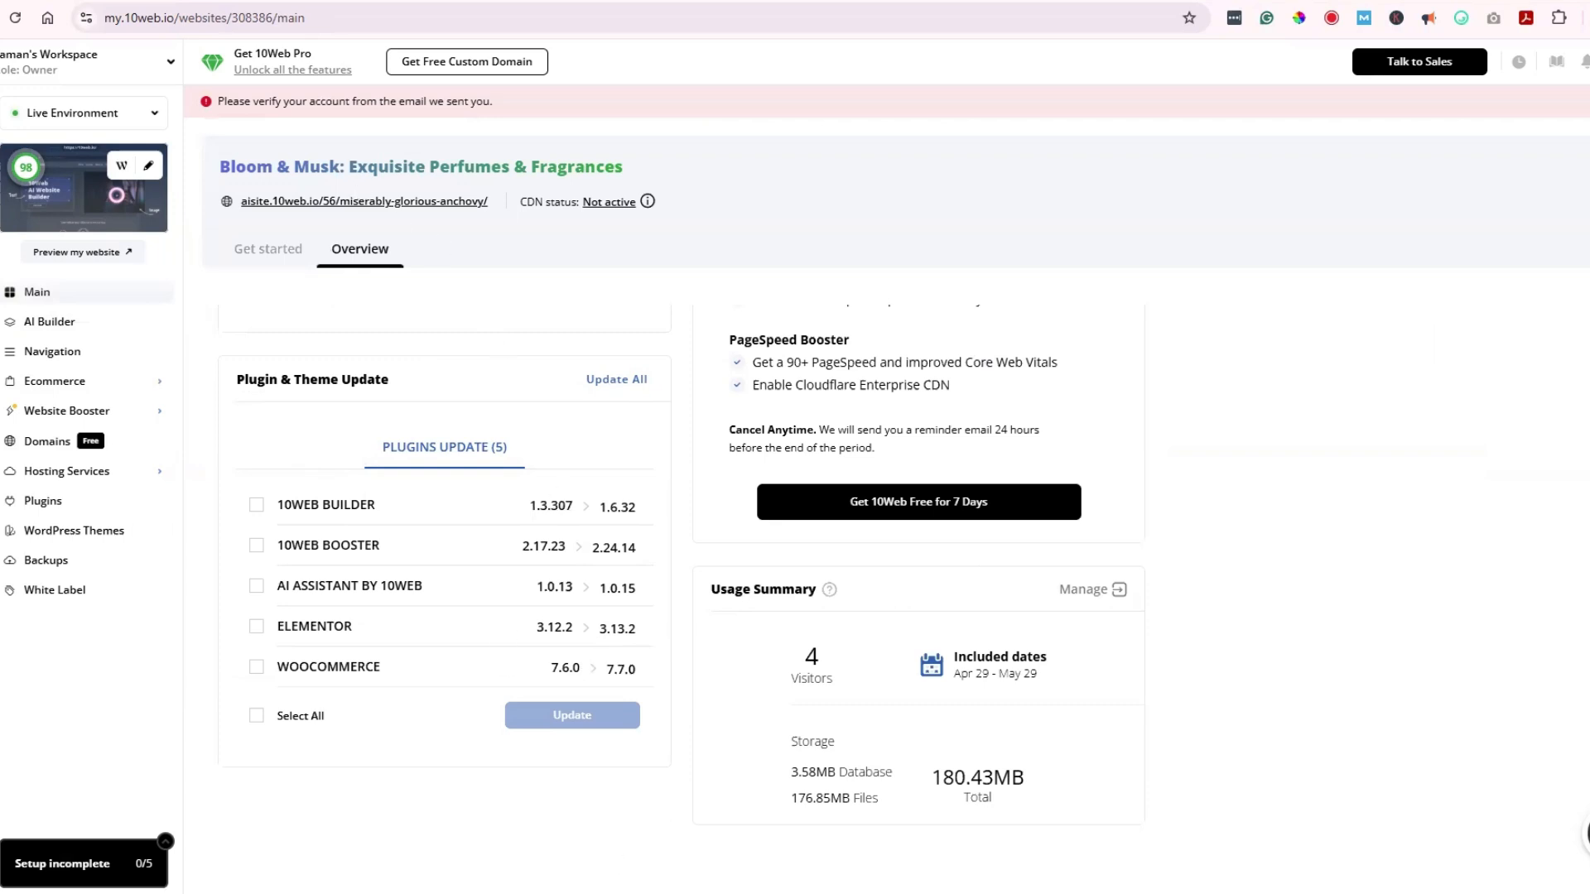
middle_click(484, 504)
scroll(1138, 571, up, 4)
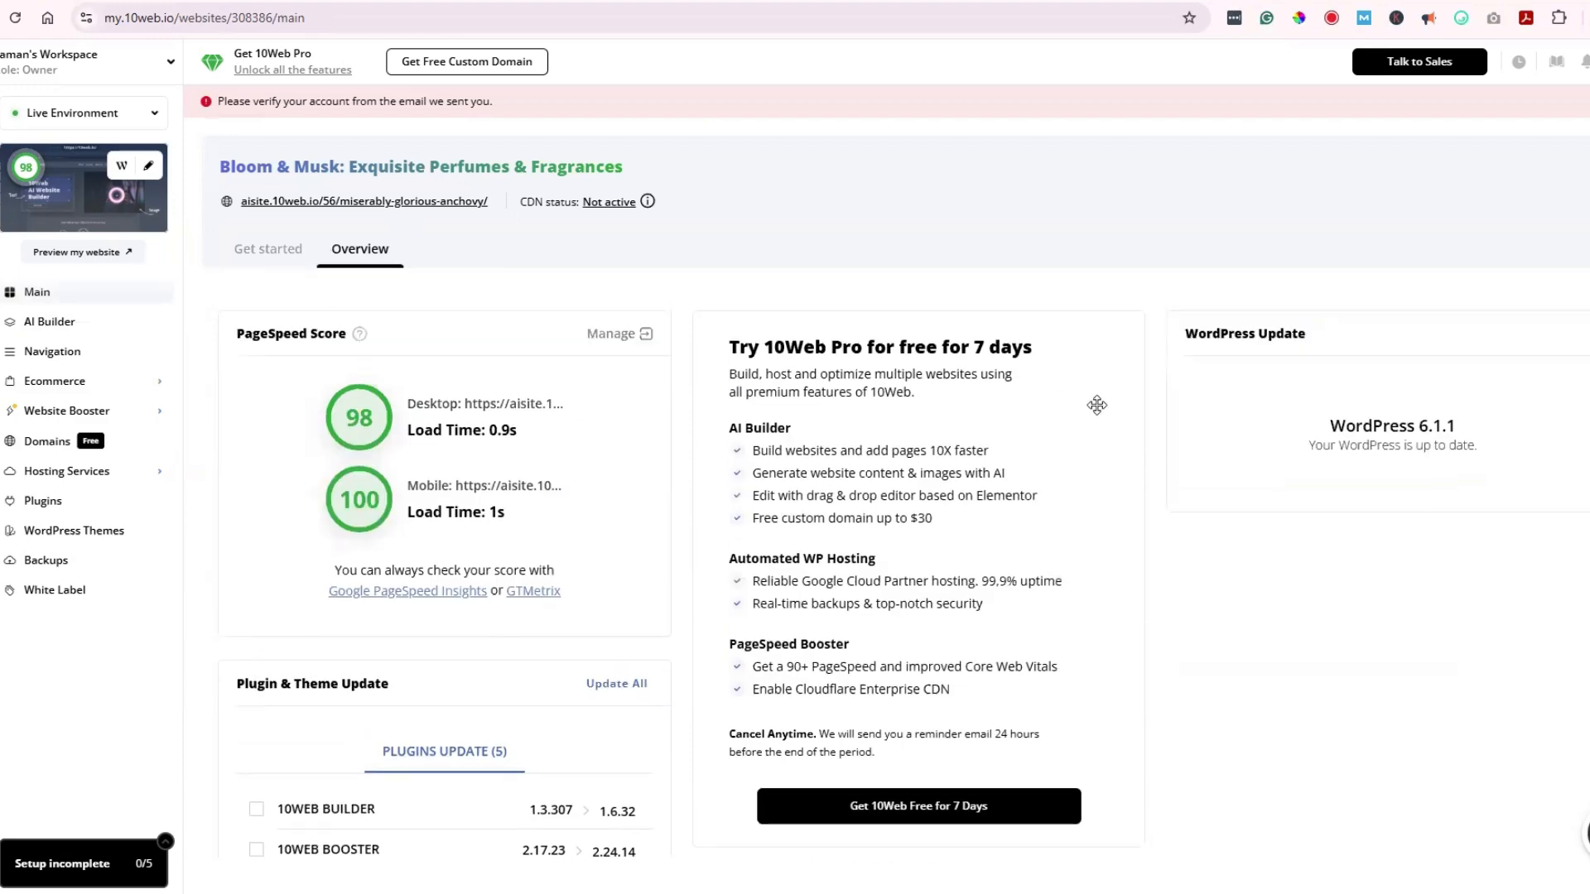
Step: Check the Get started setup checklist, then list the AI Builder pages: Homepage, About, Portfolio, services
click(267, 255)
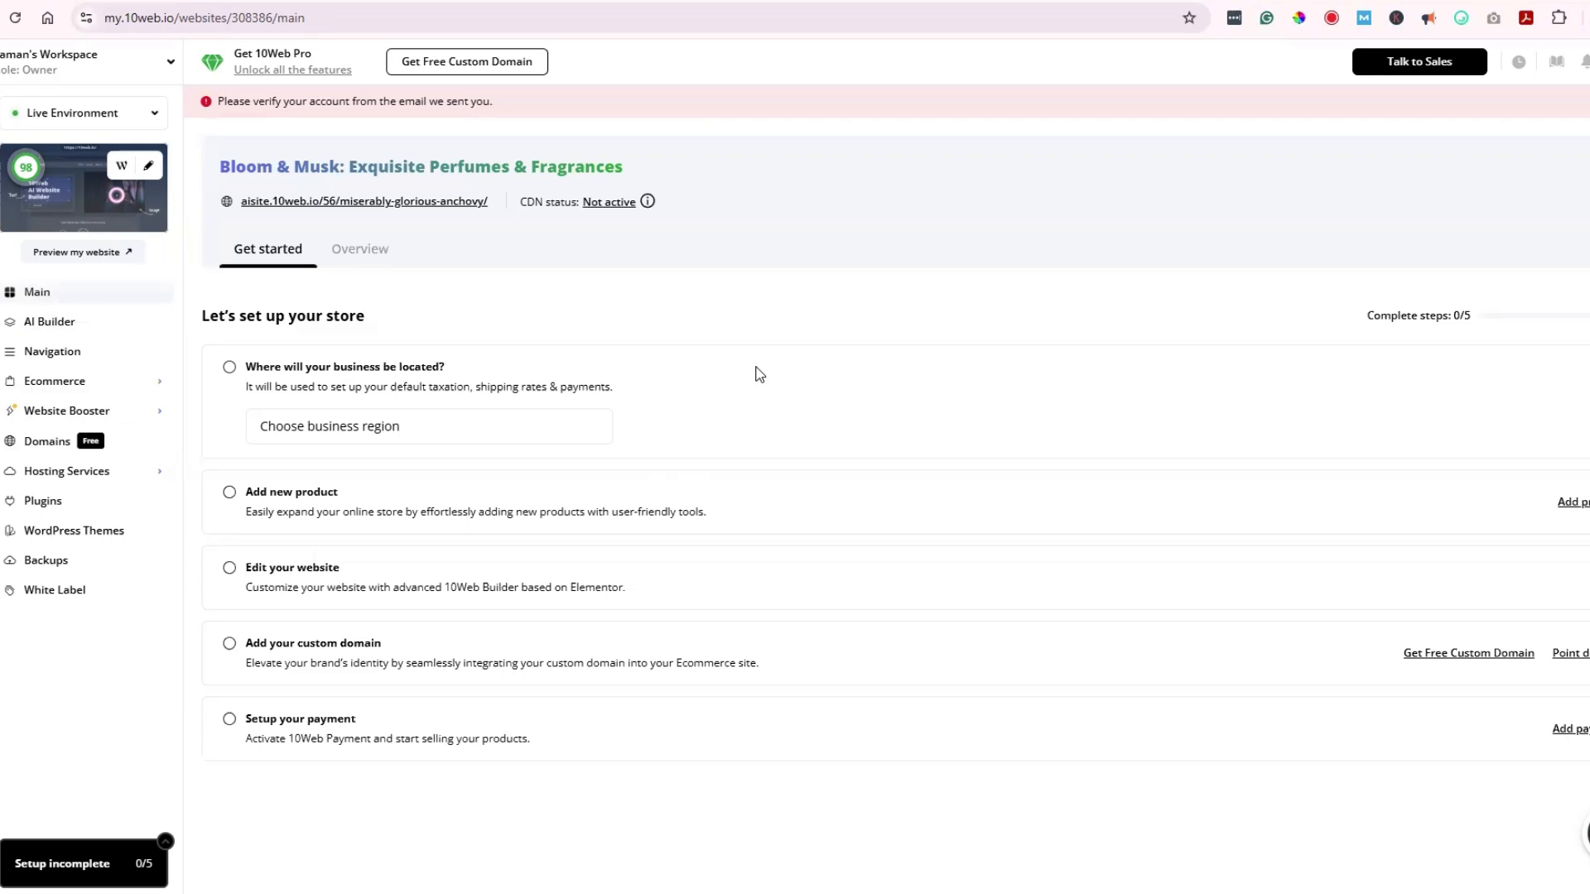
click(76, 321)
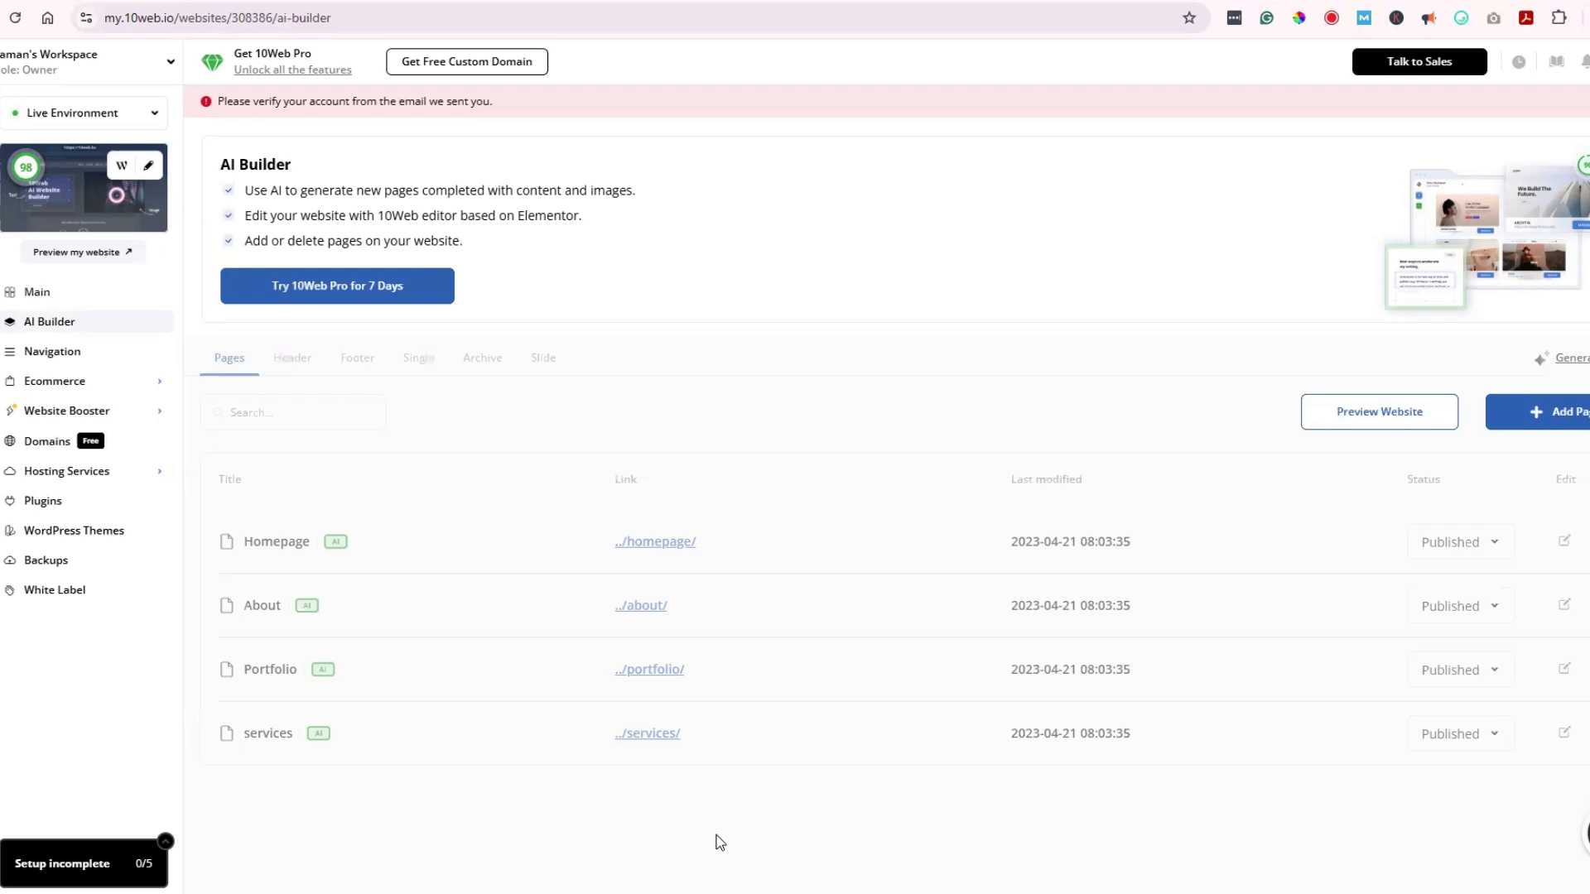
Step: Look at the Header navigation menu, then the Ecommerce Orders page showing no orders yet
click(292, 358)
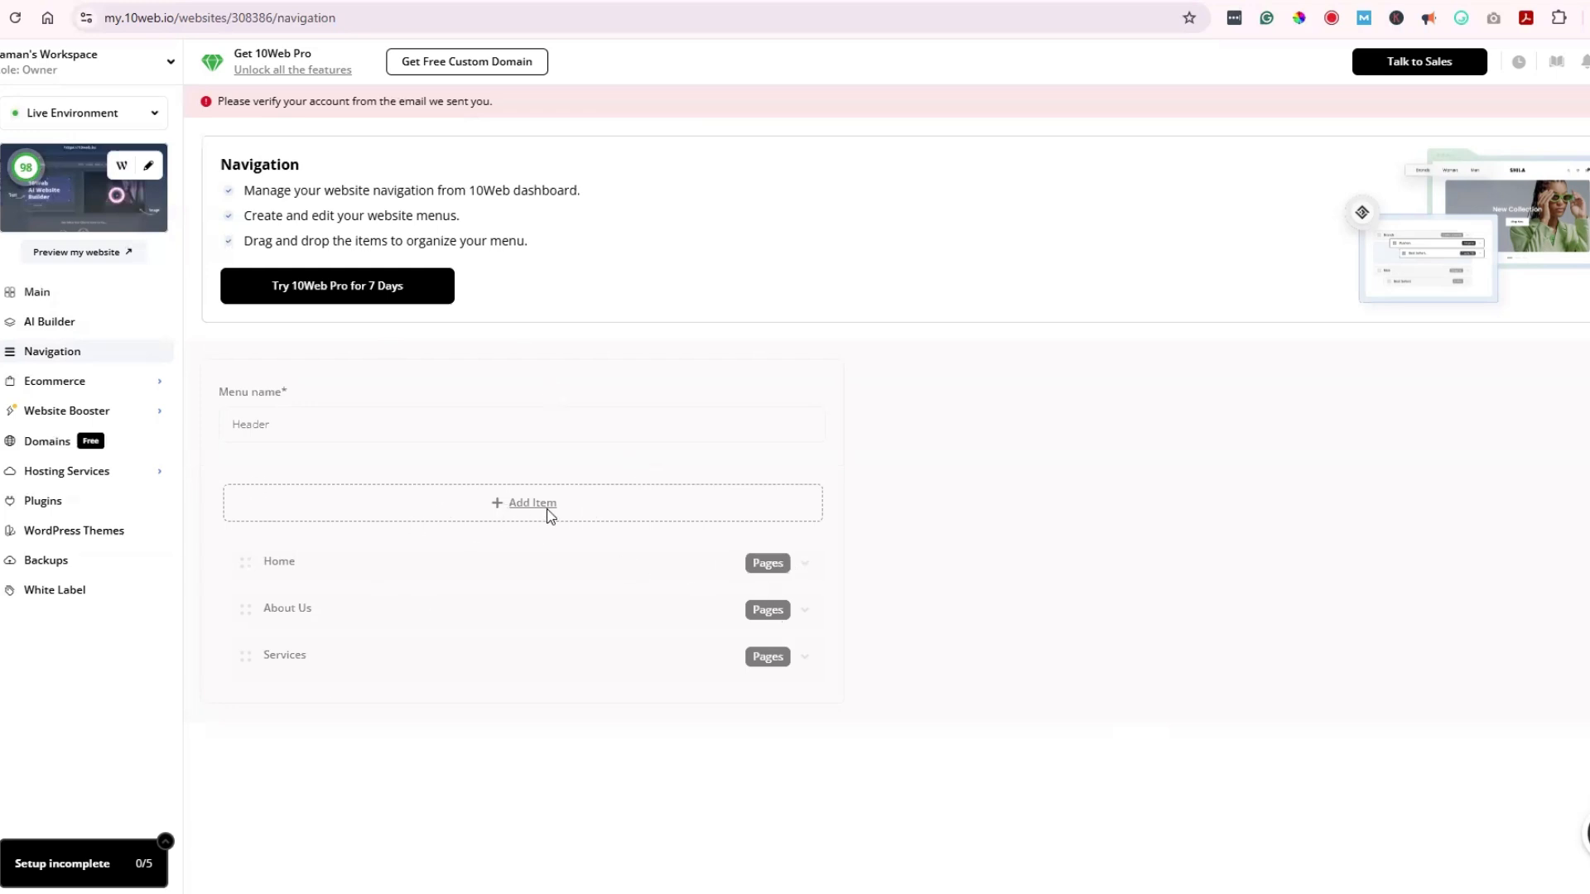
click(65, 380)
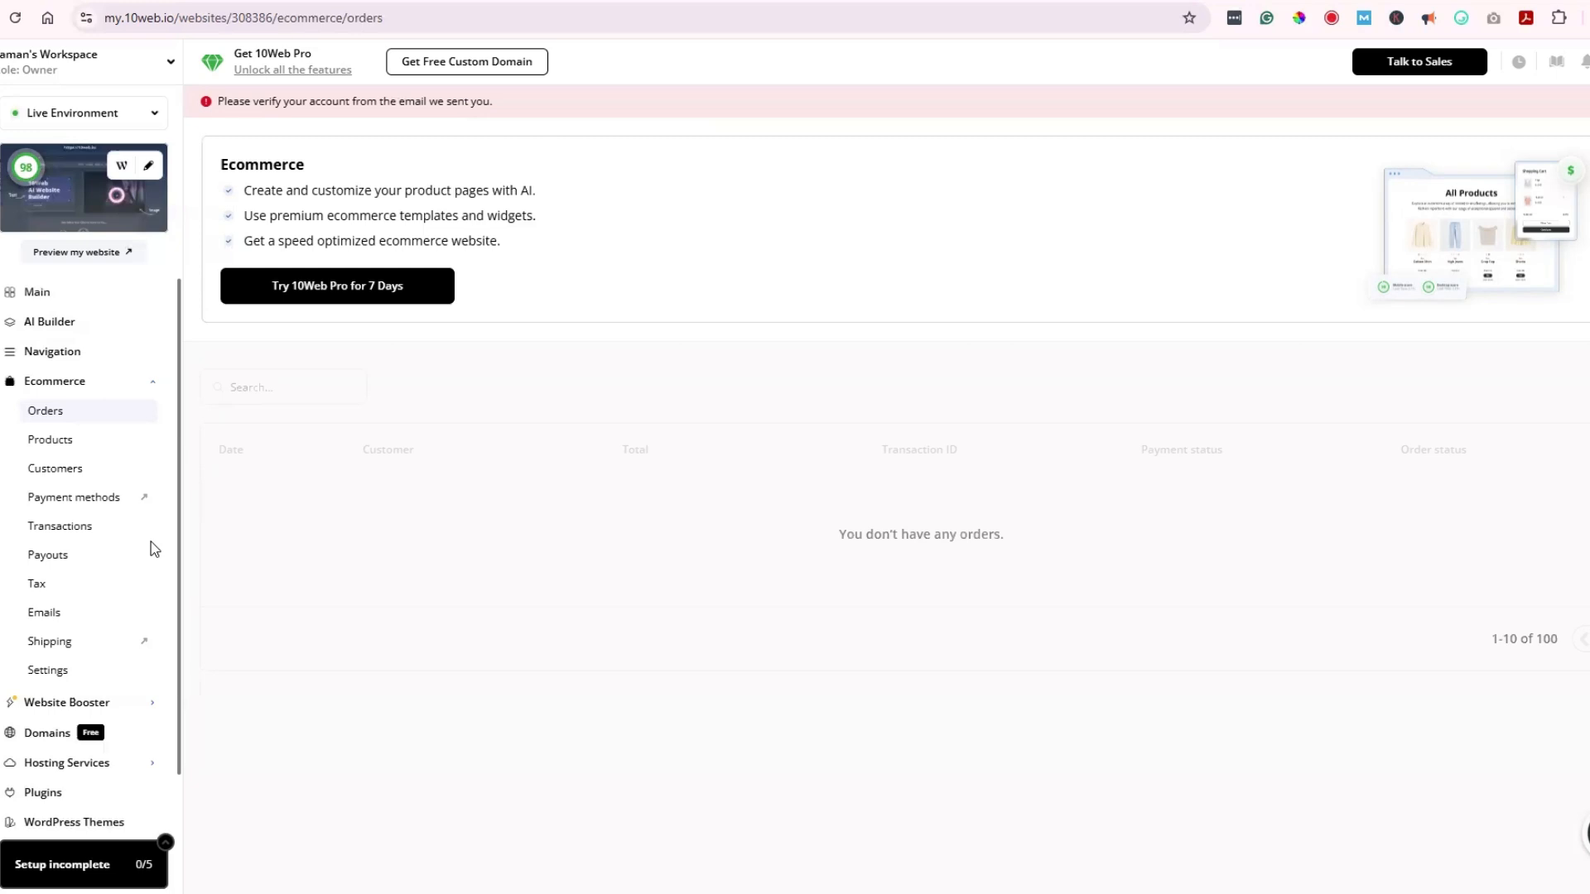
Step: Browse Website Booster's Main, Image Optimizer, Cloudflare CDN and Settings pages, then the Domains page
click(60, 703)
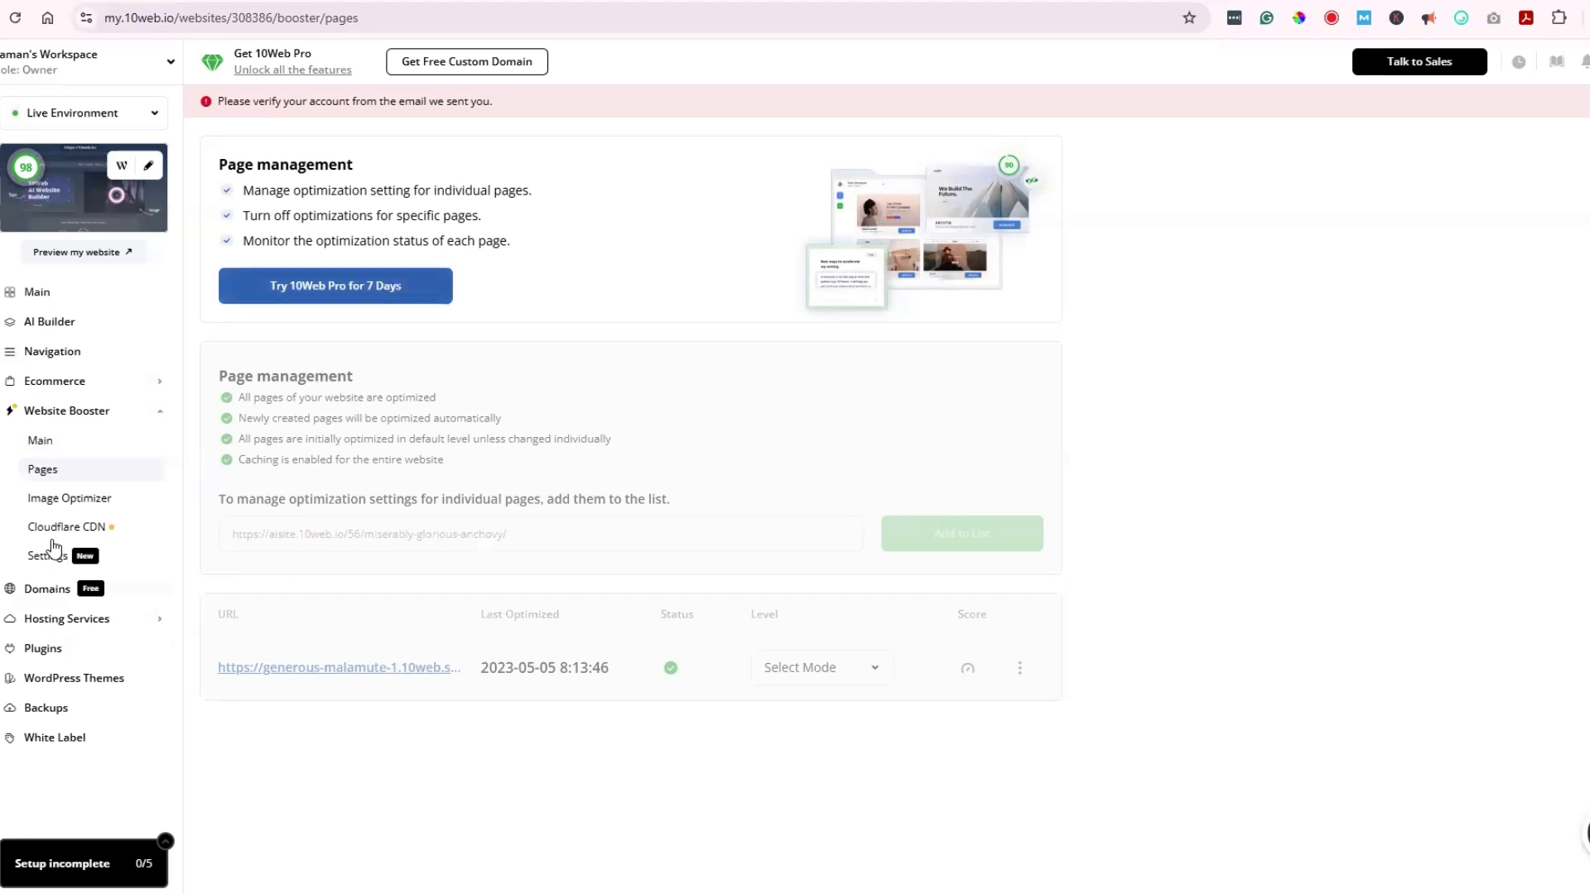
click(64, 502)
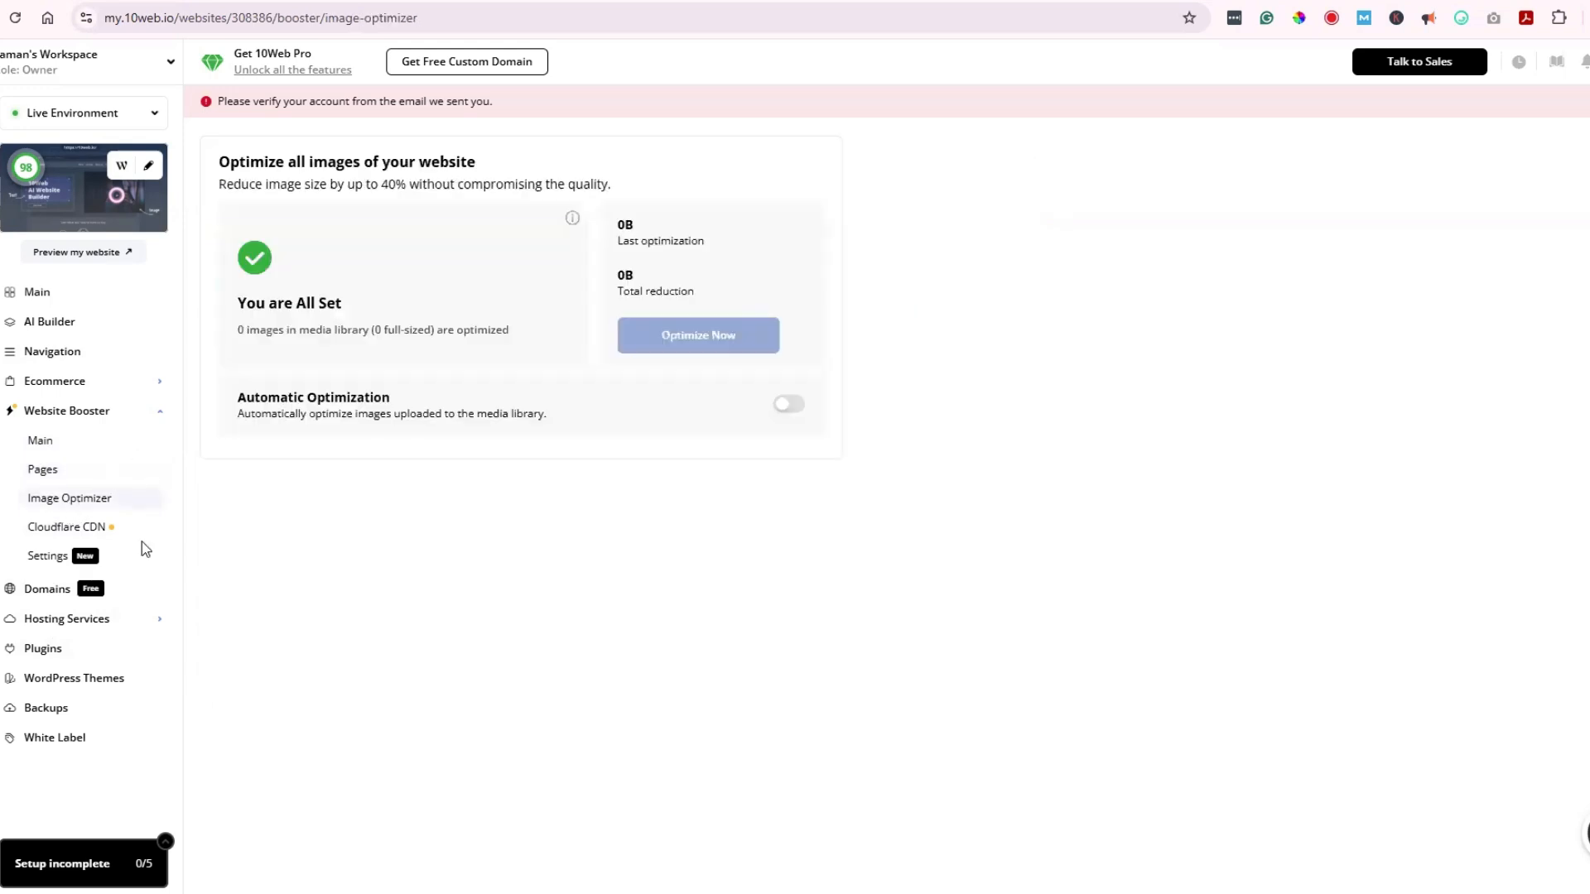
click(55, 530)
click(50, 557)
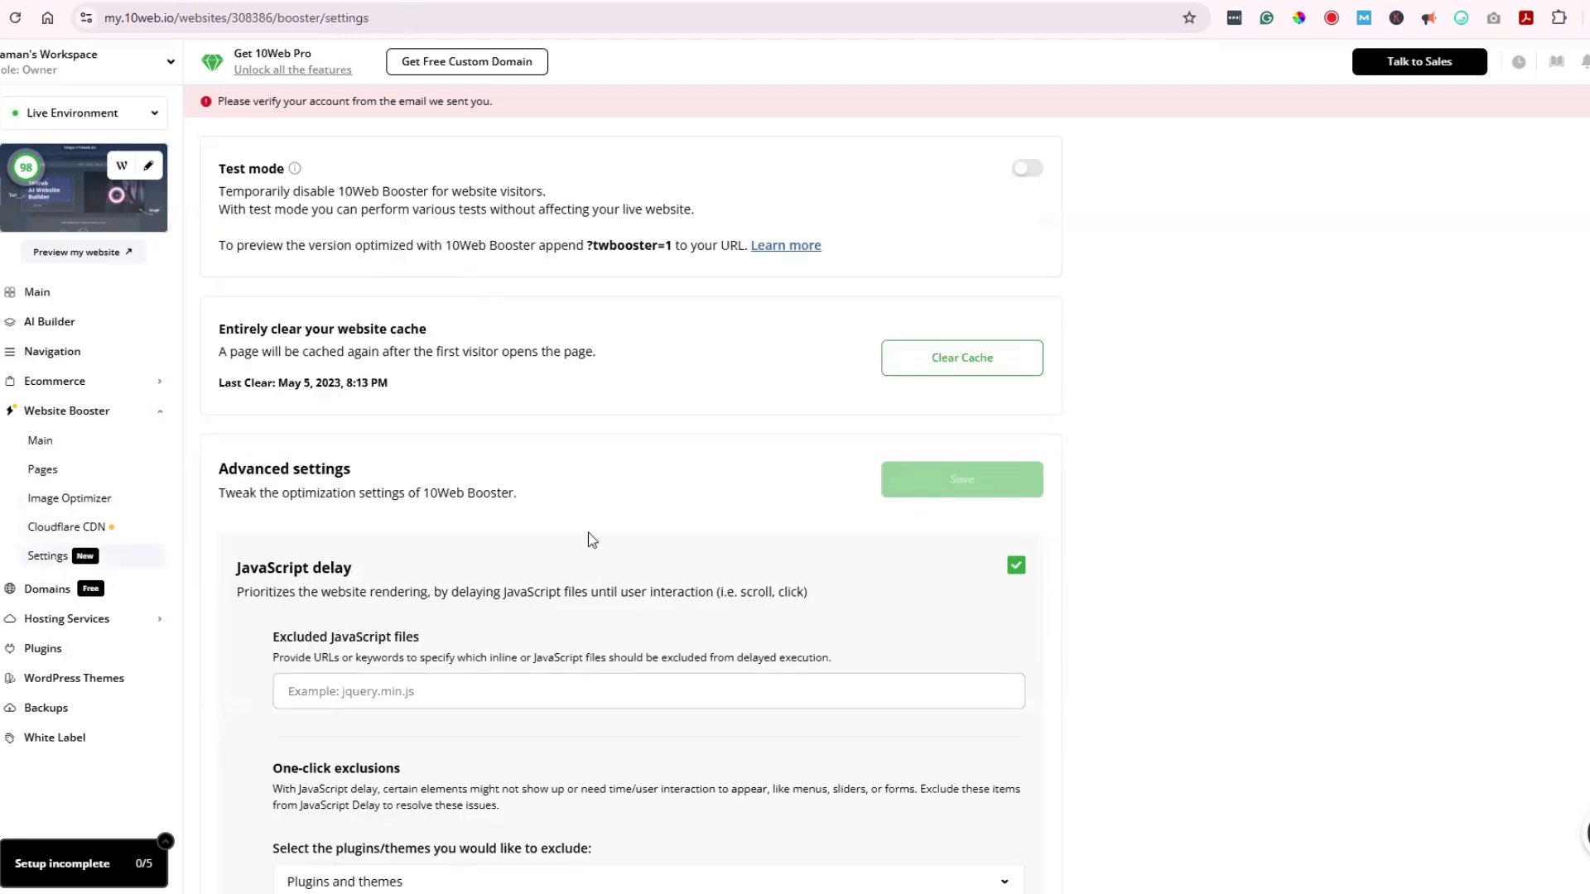
scroll(594, 530, down, 2)
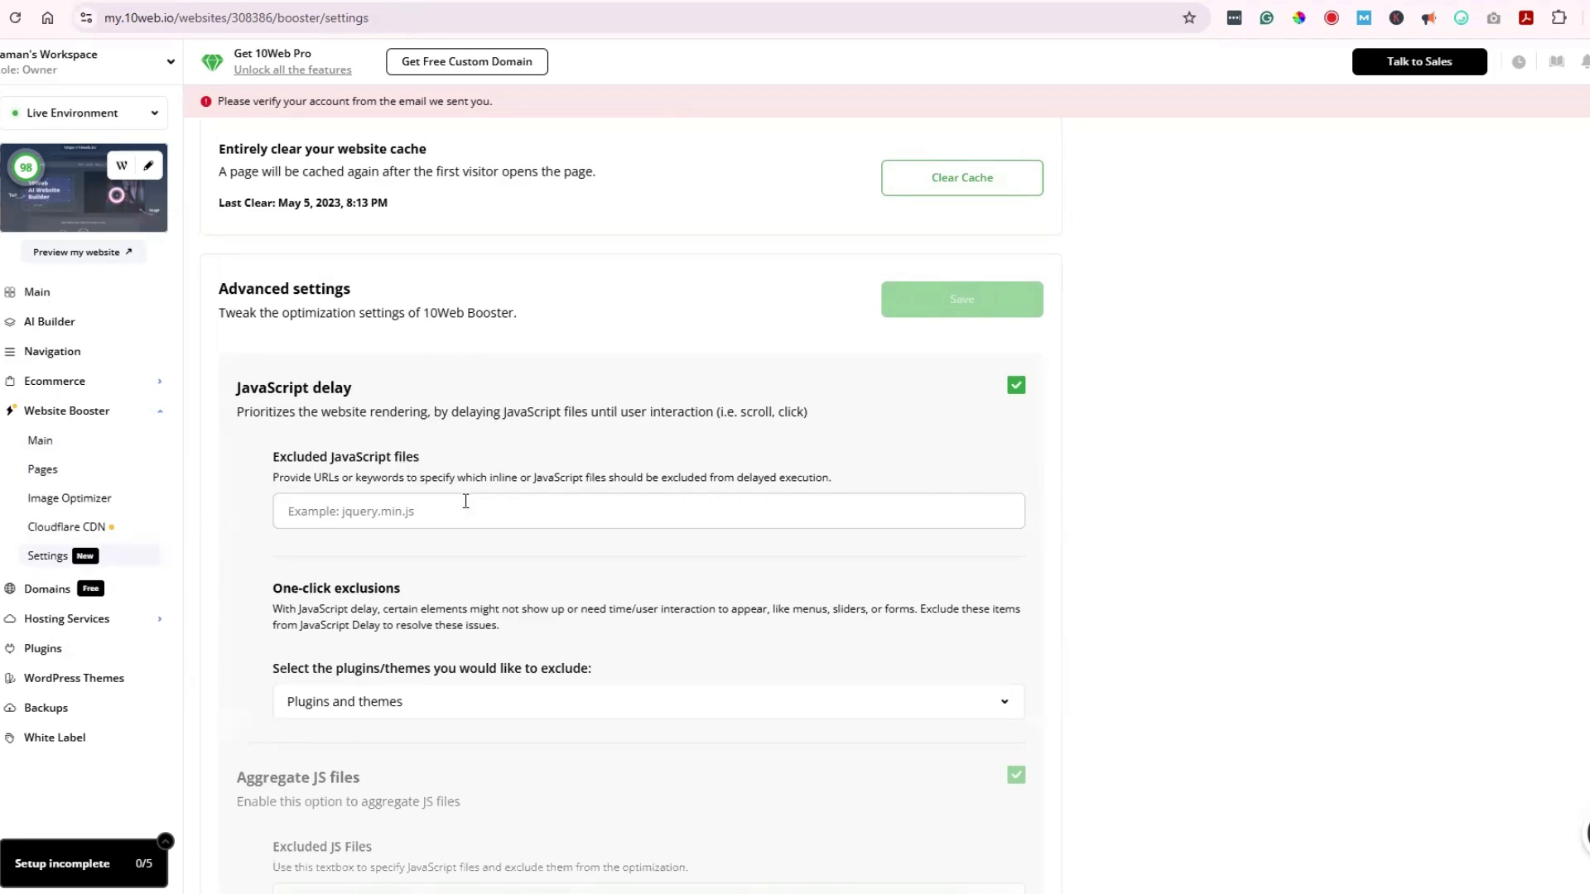
scroll(710, 472, up, 2)
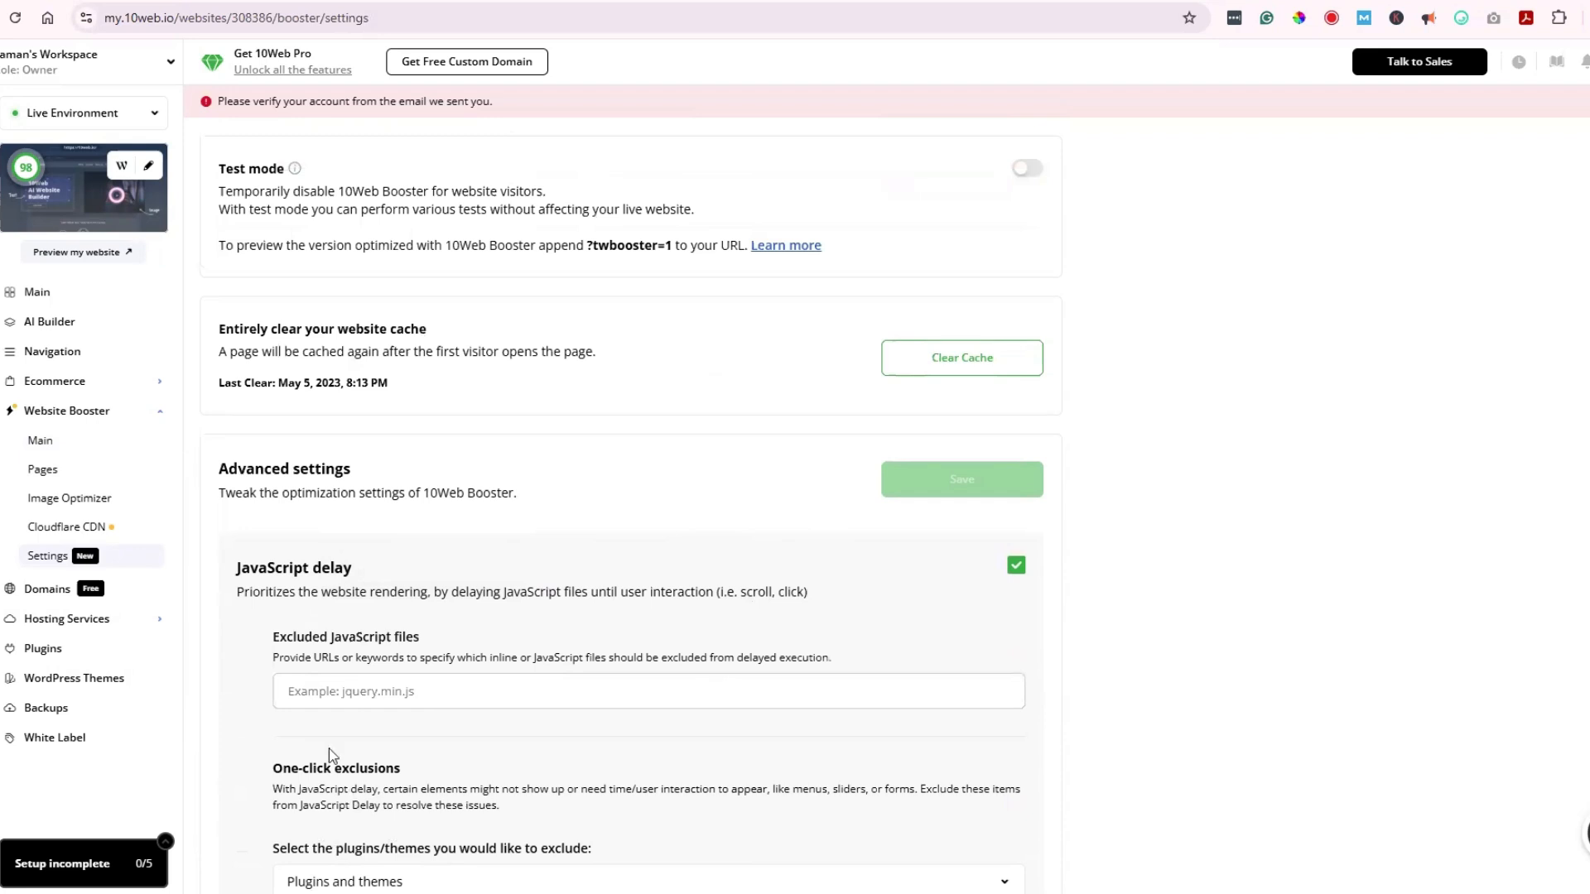
click(47, 589)
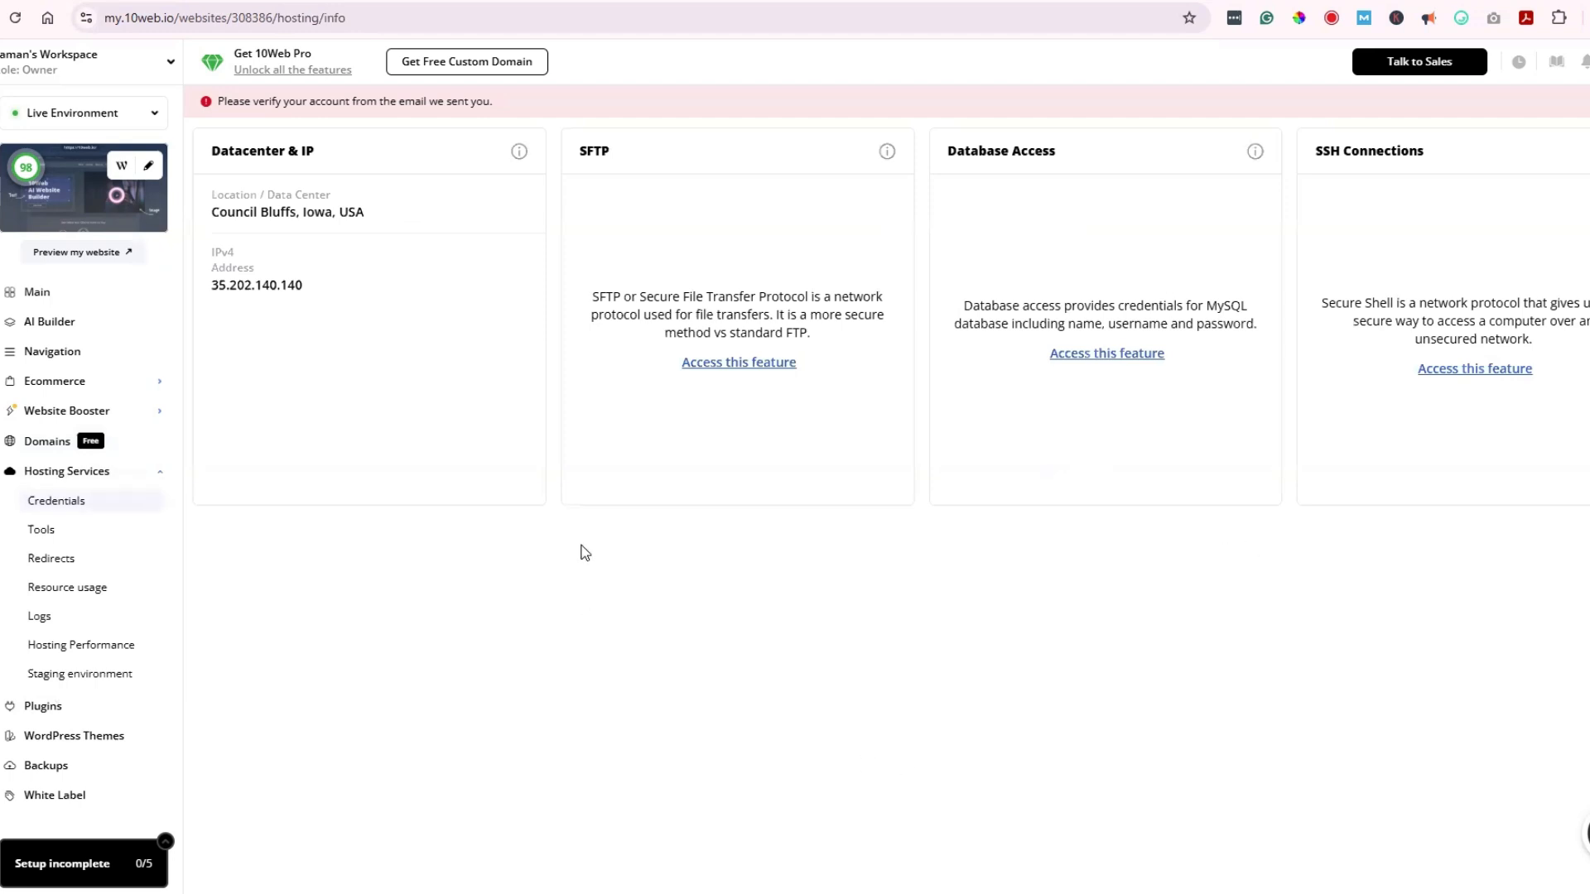
Step: Visit Redirects, Resource usage, Logs, Hosting Performance and Staging, then the Plugins list with available updates
click(51, 558)
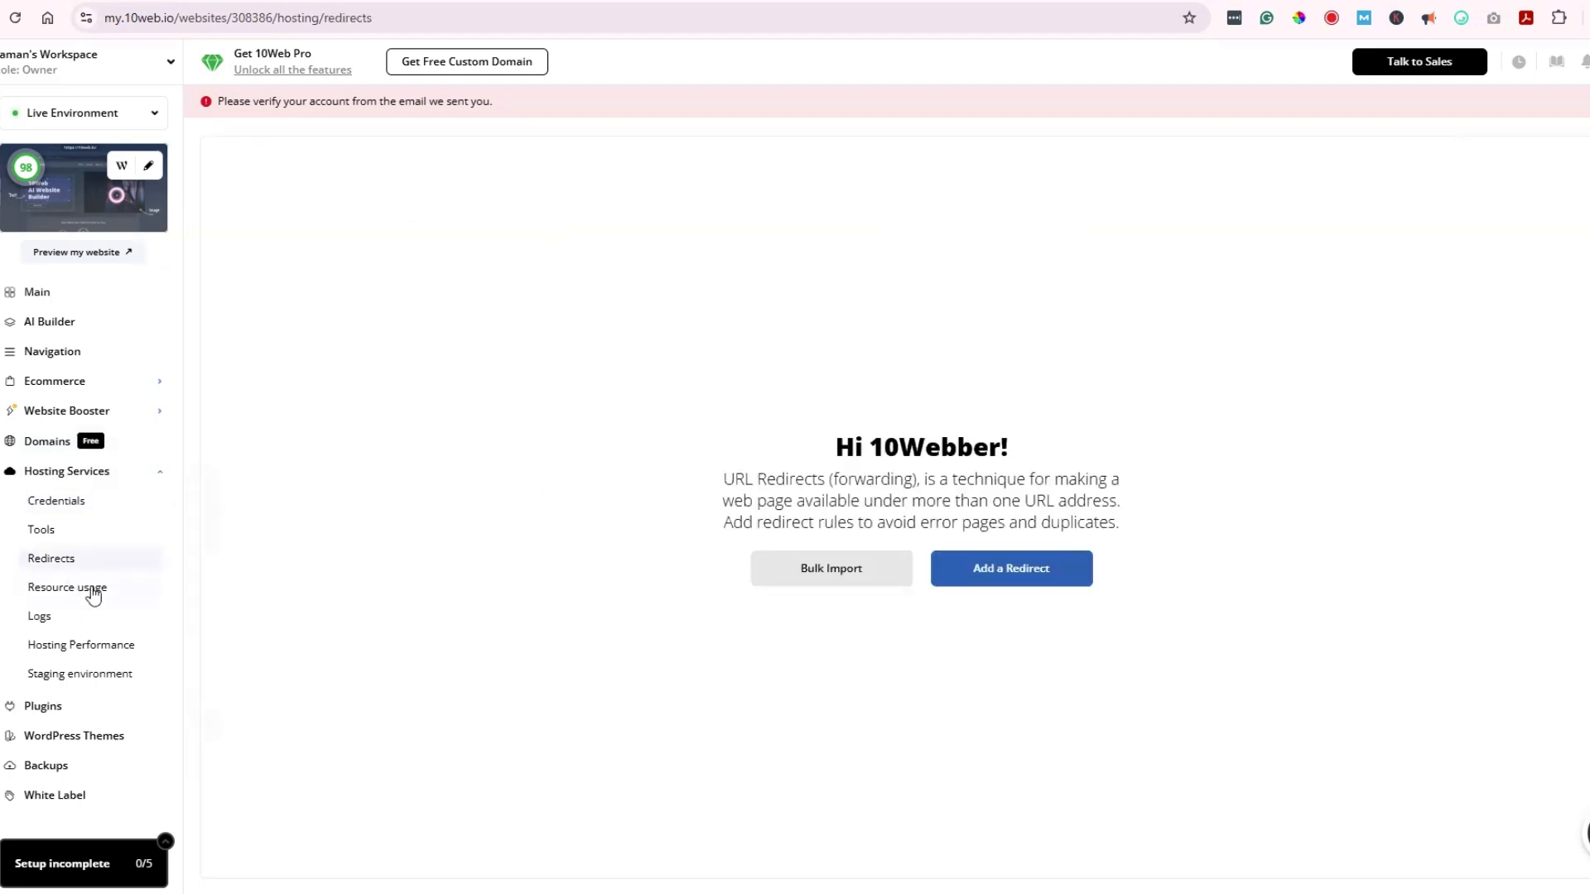
click(68, 587)
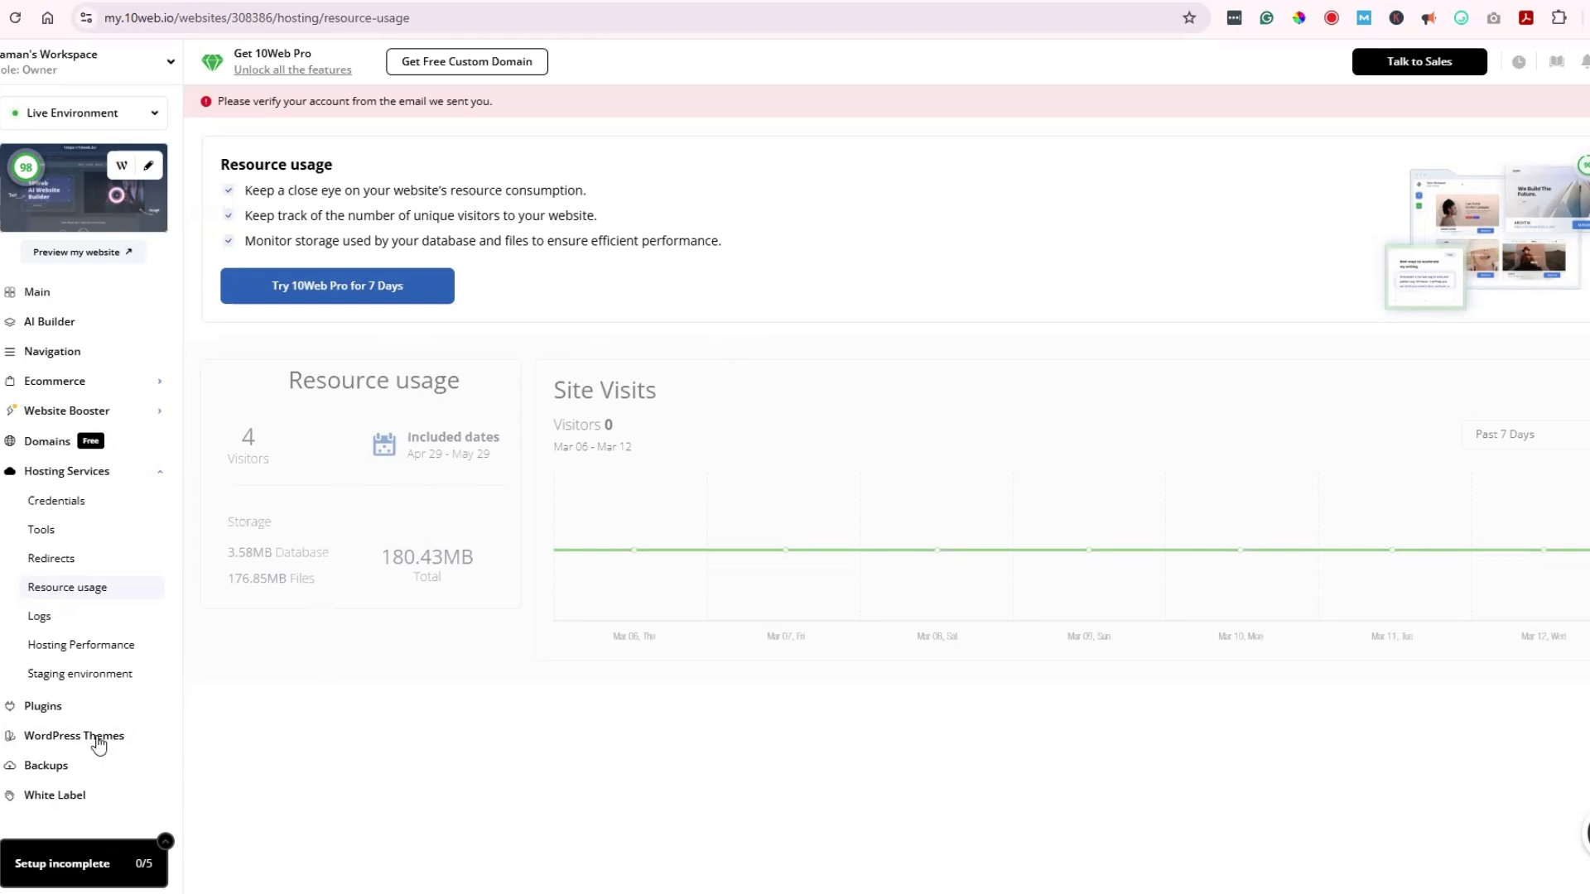
click(48, 623)
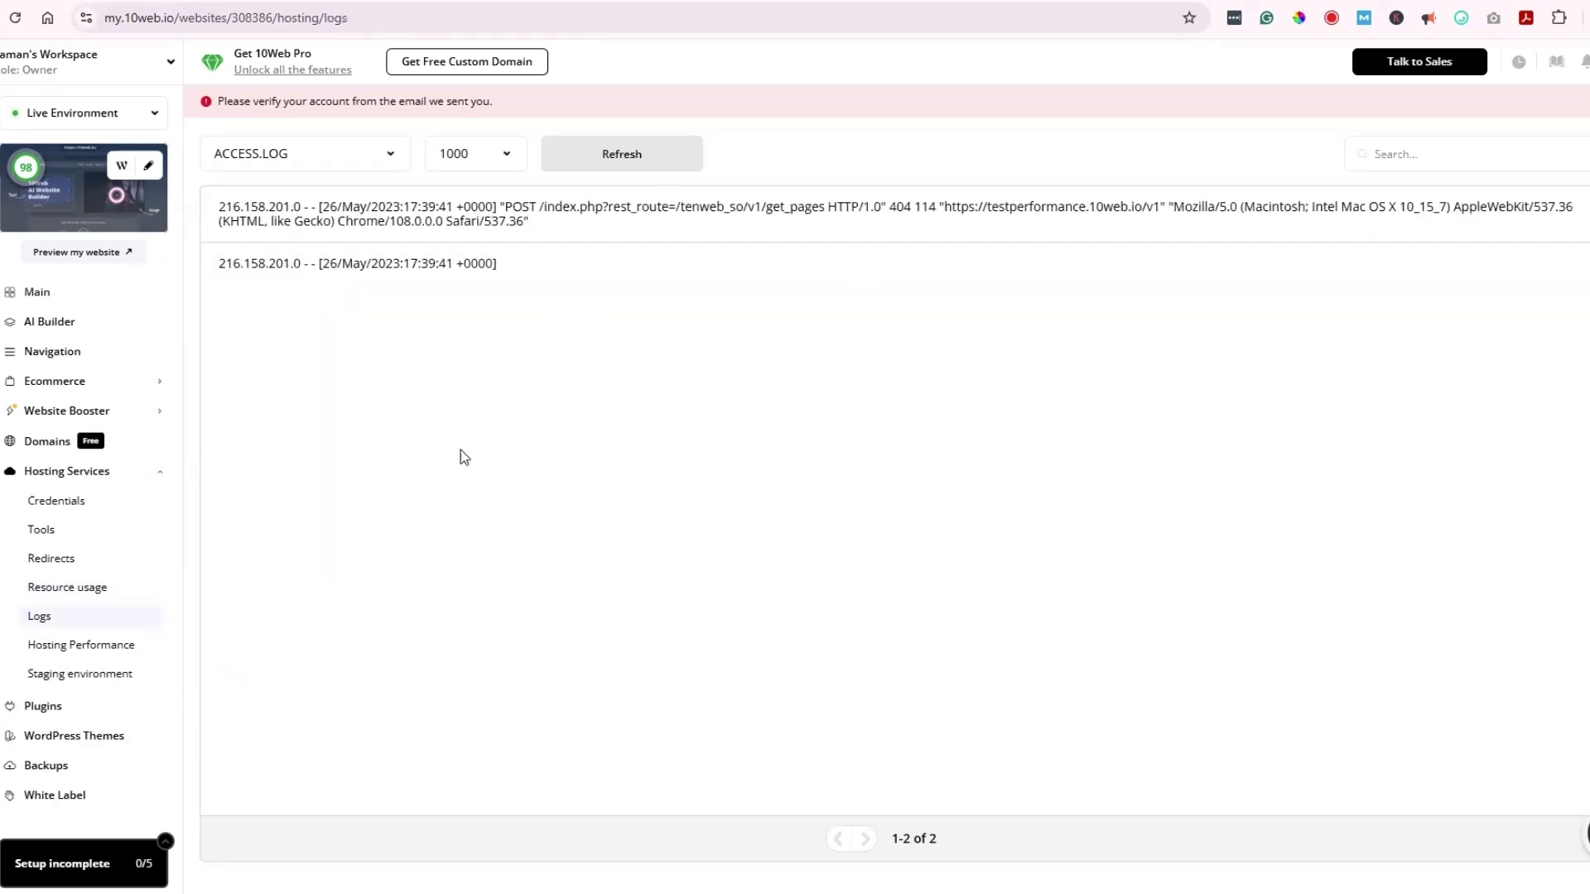
click(70, 647)
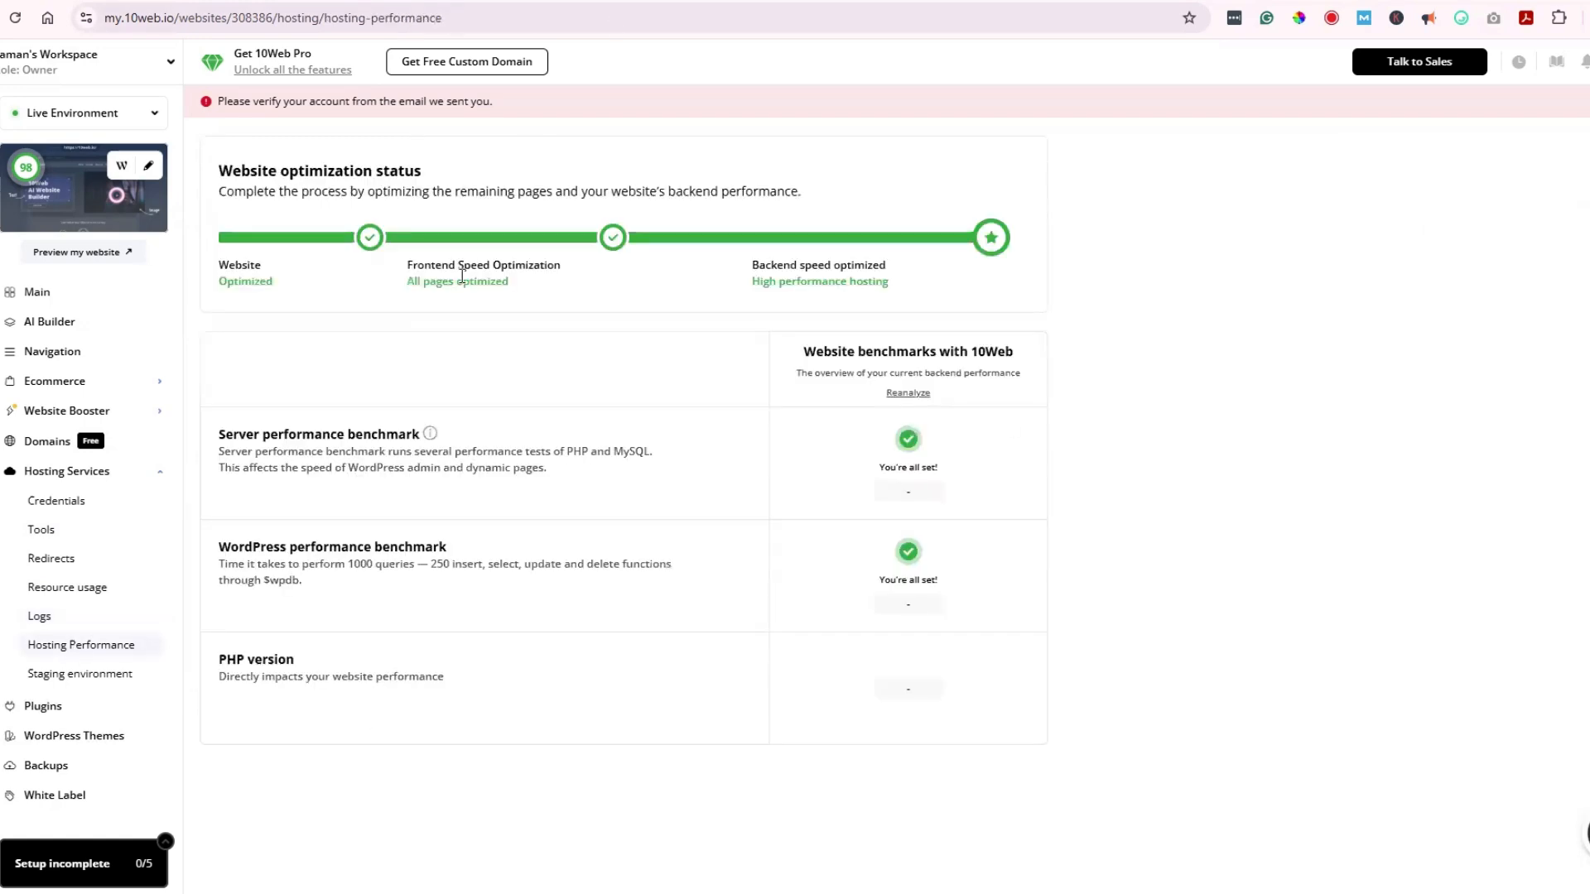
click(99, 675)
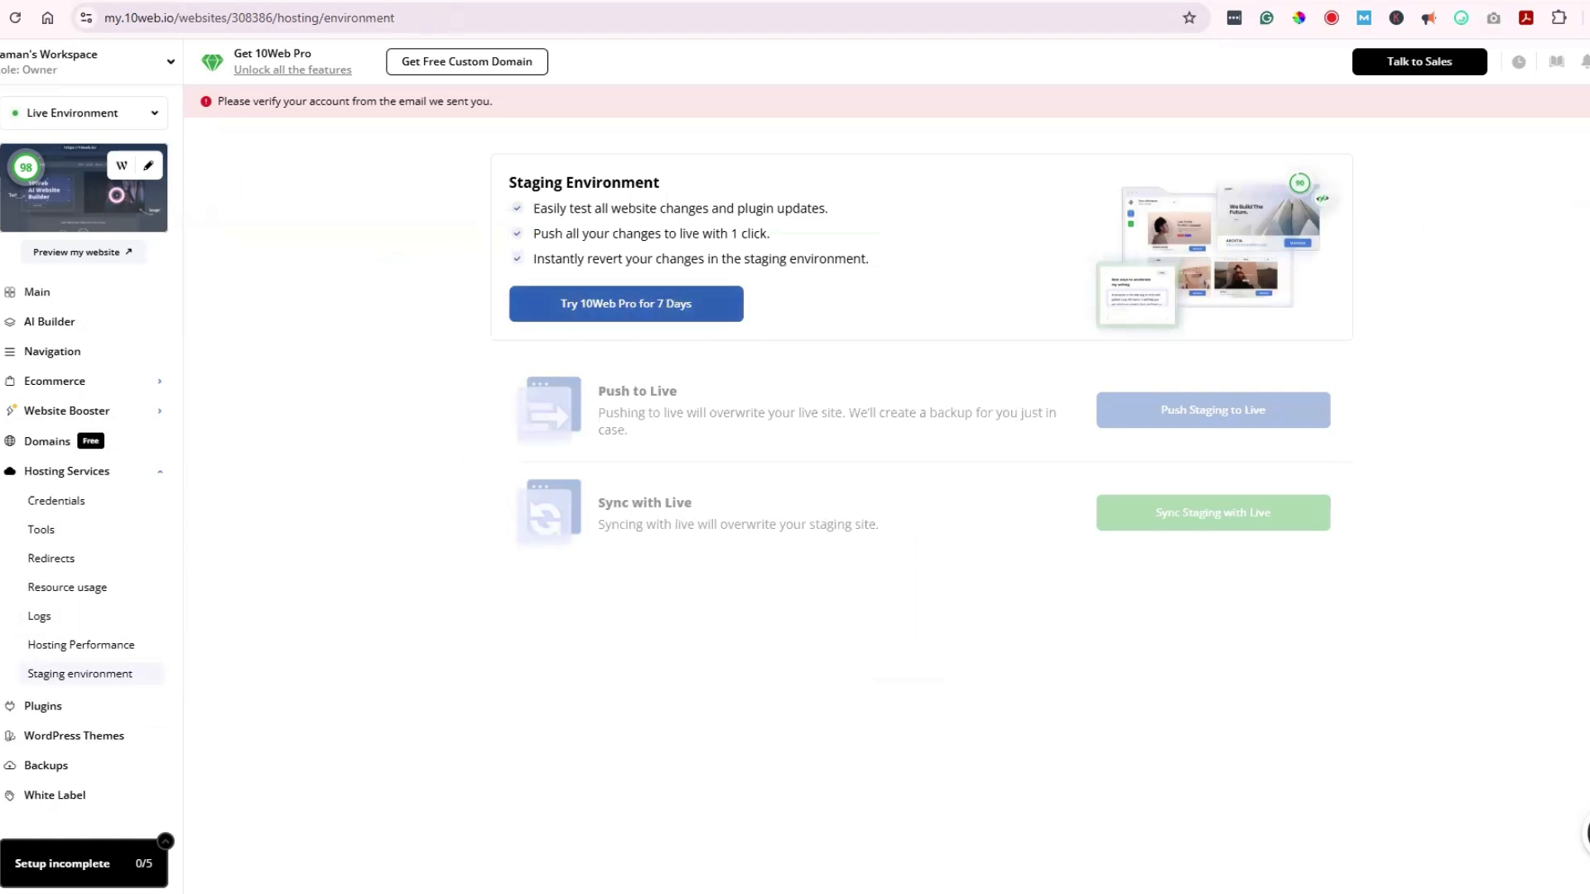
click(29, 714)
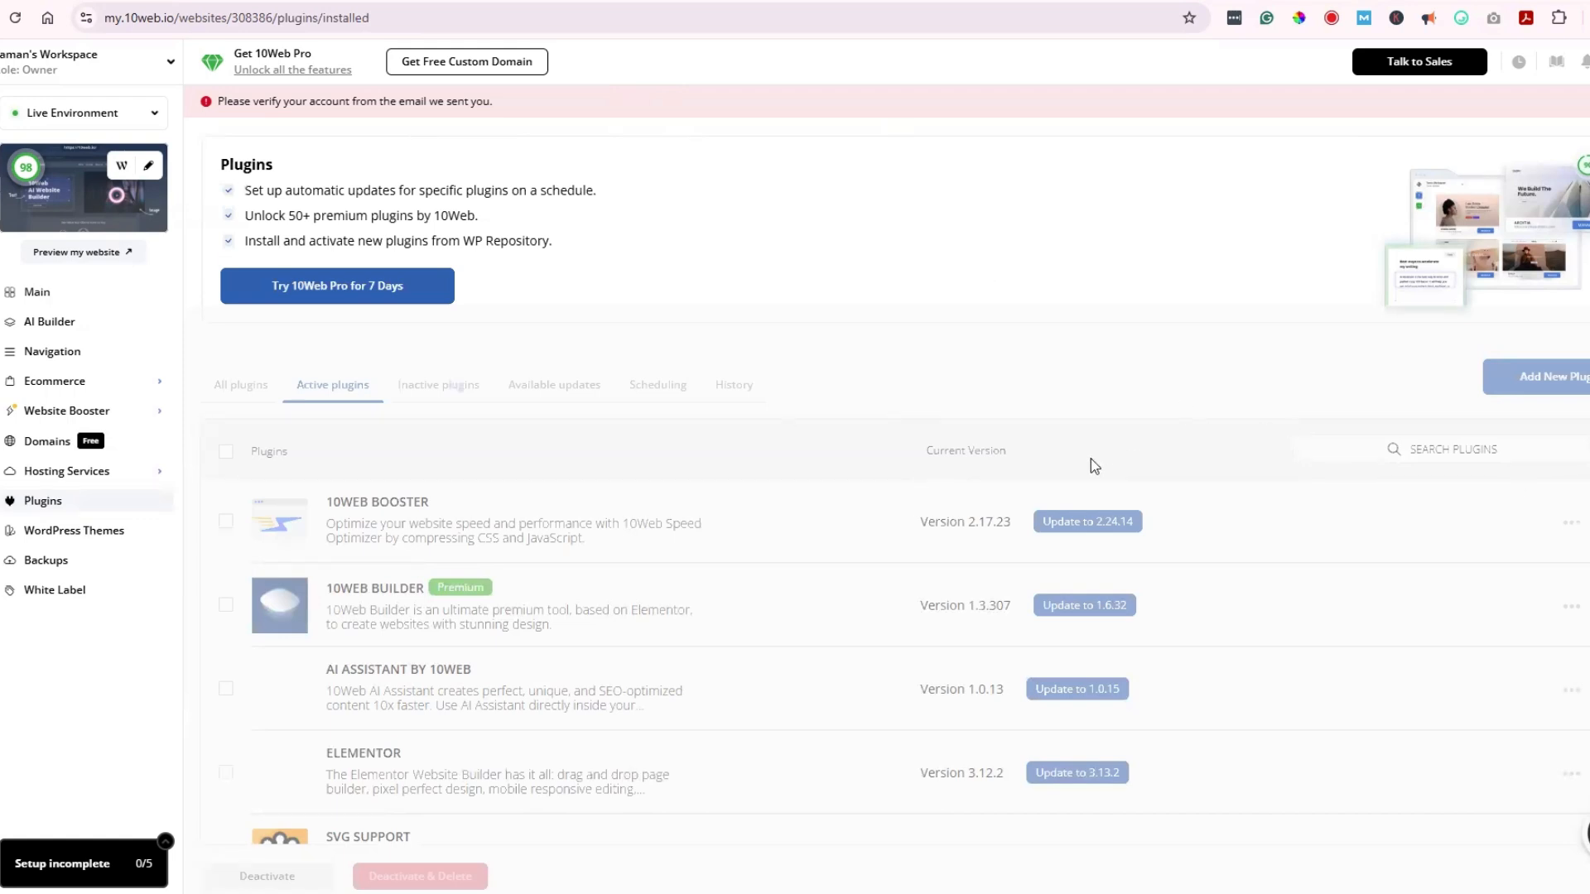
Step: Look over the installed WordPress themes and the White Label settings
click(91, 535)
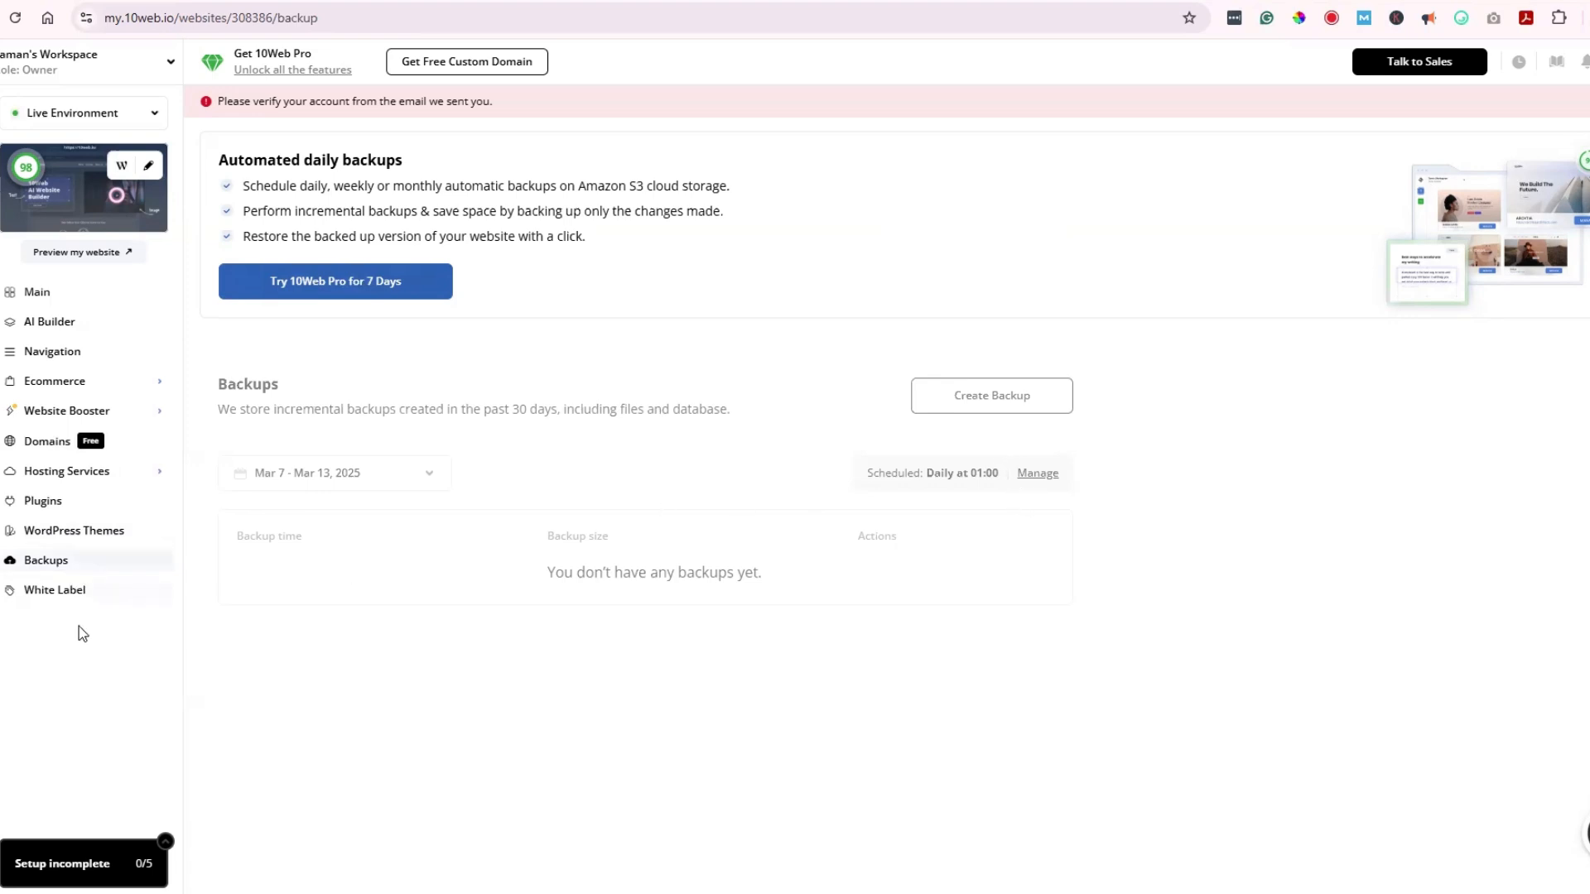
click(54, 591)
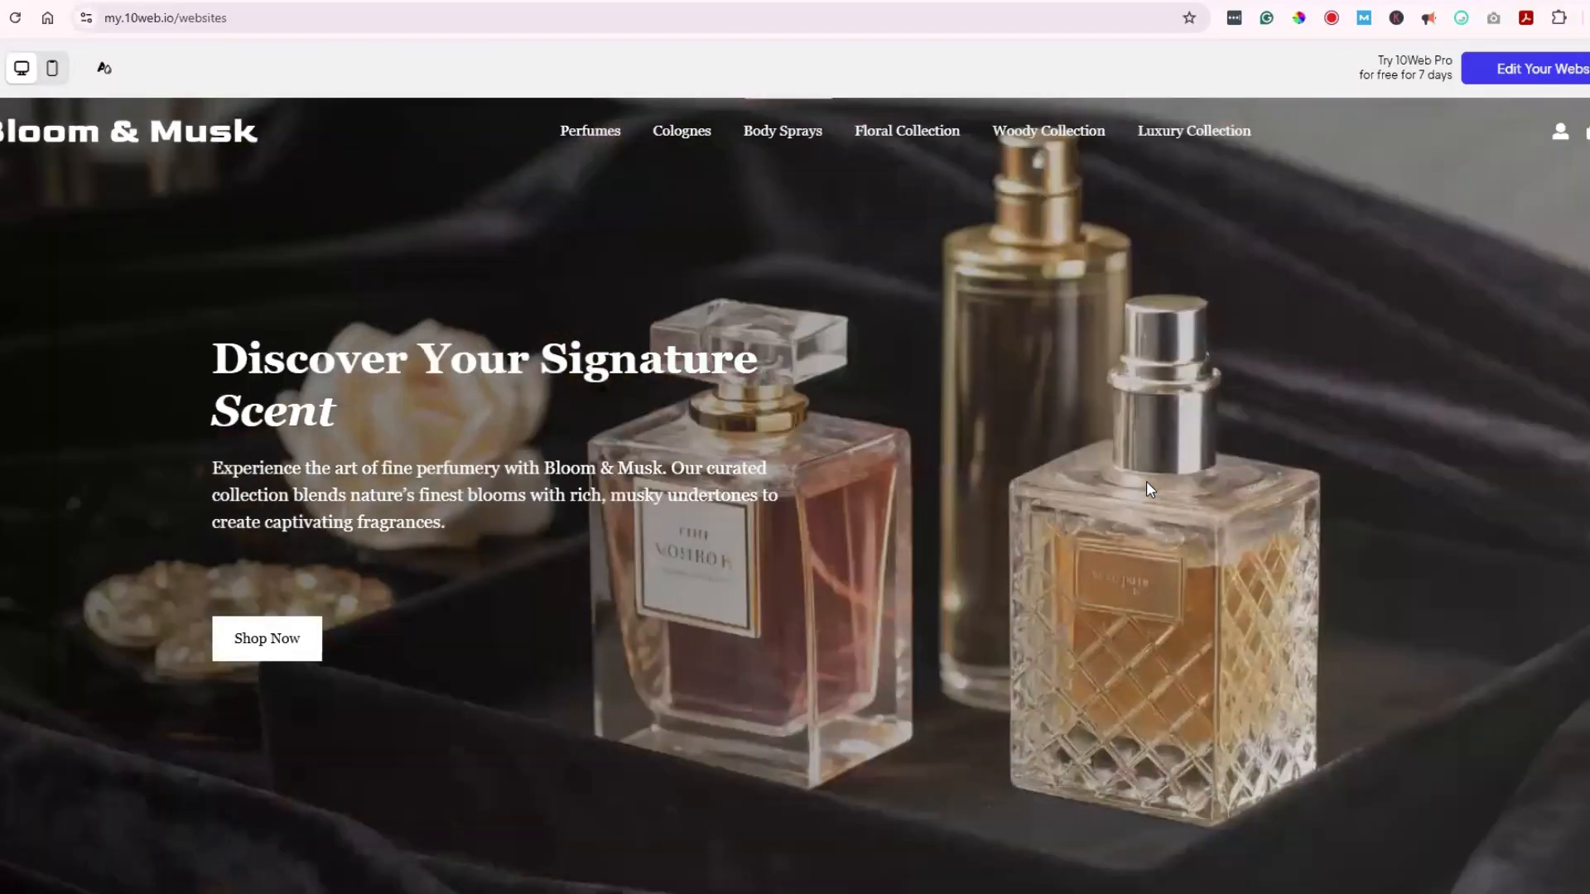
Step: Scroll the store preview from the hero through categories and Luxury Perfumes to the Perfumes product grid
scroll(1148, 489, down, 3)
scroll(1149, 484, up, 3)
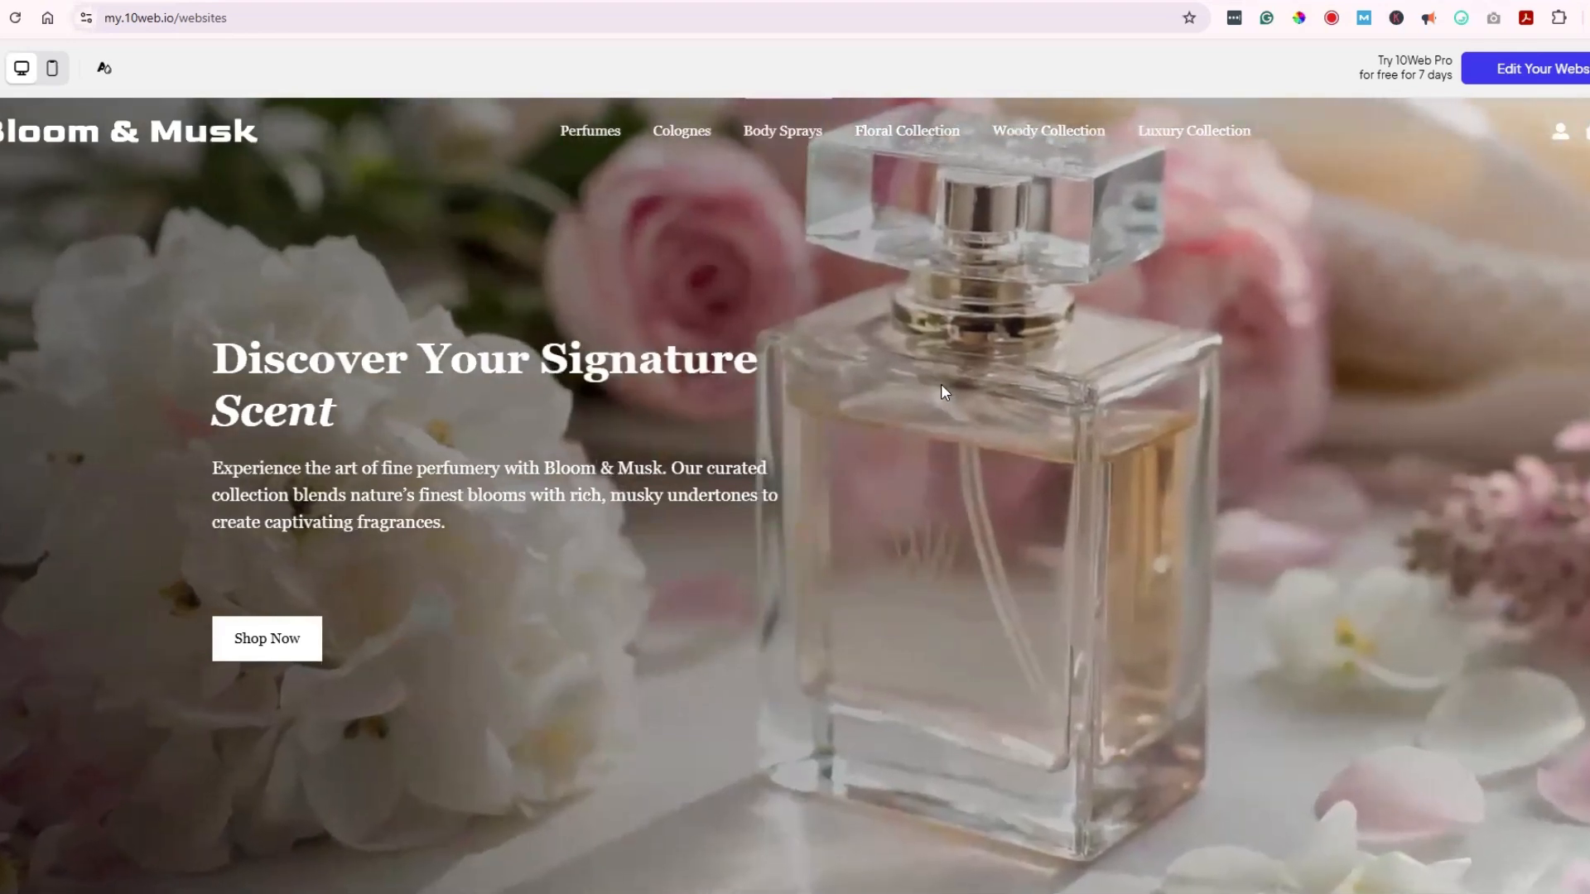
scroll(853, 407, down, 15)
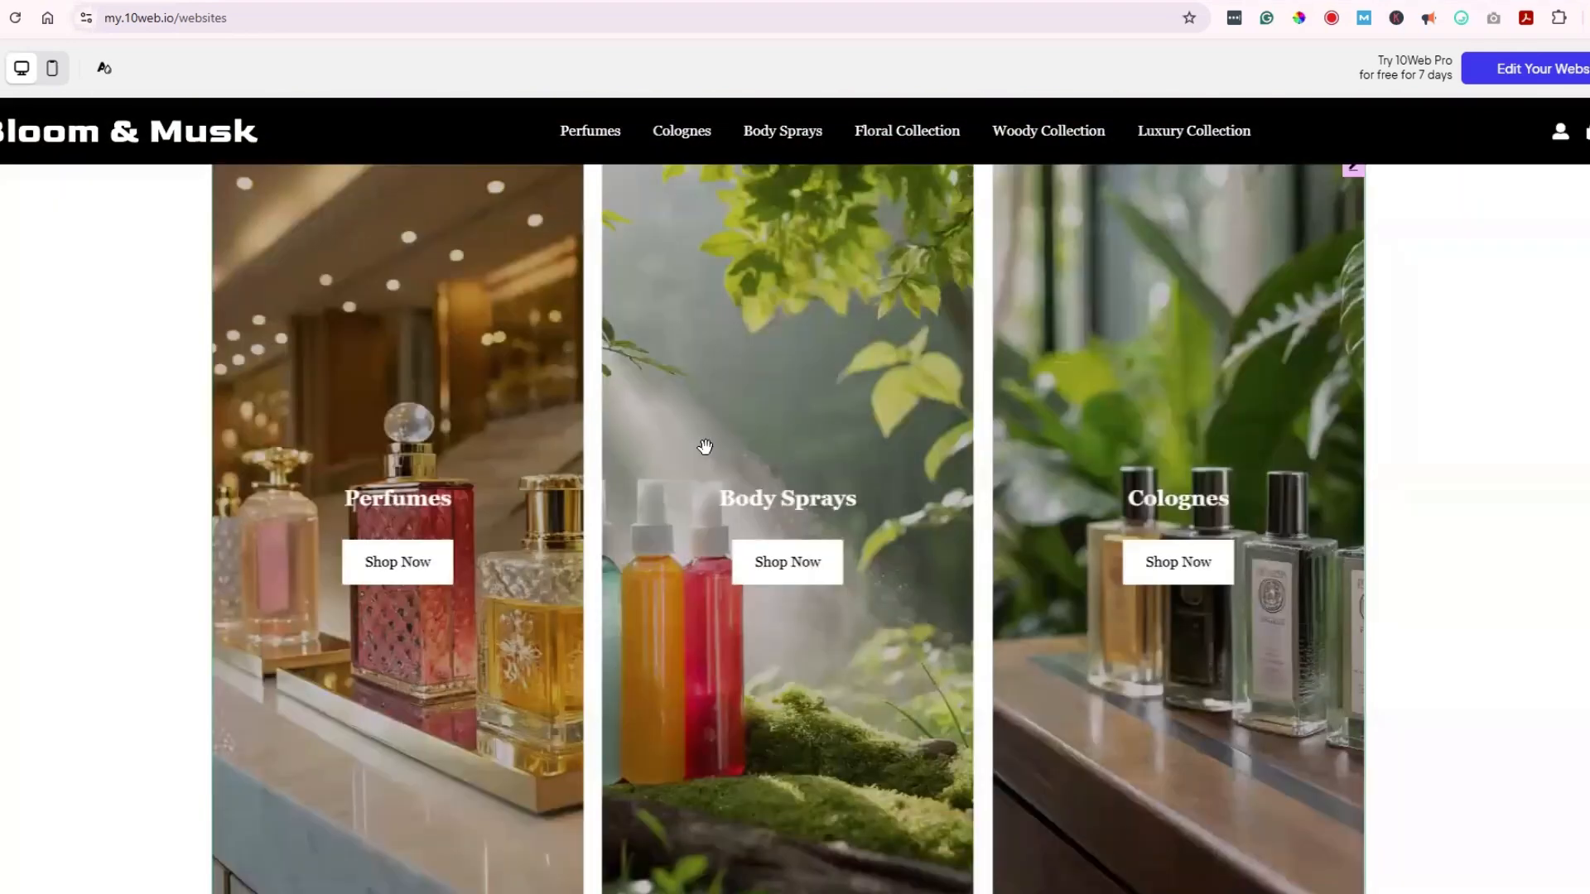
scroll(719, 475, down, 15)
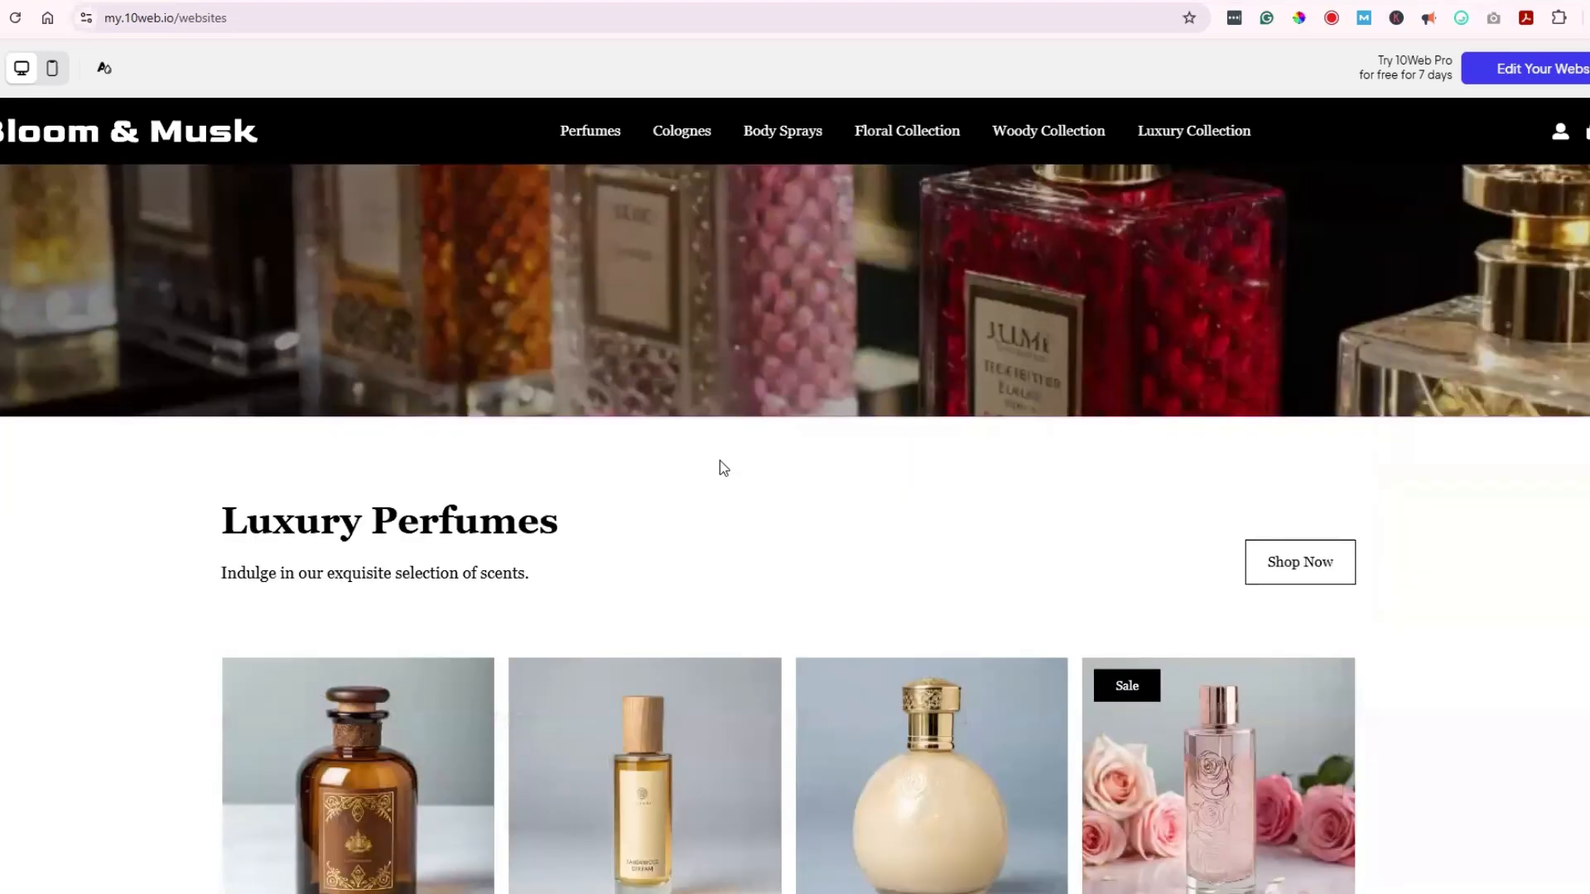
scroll(720, 464, down, 7)
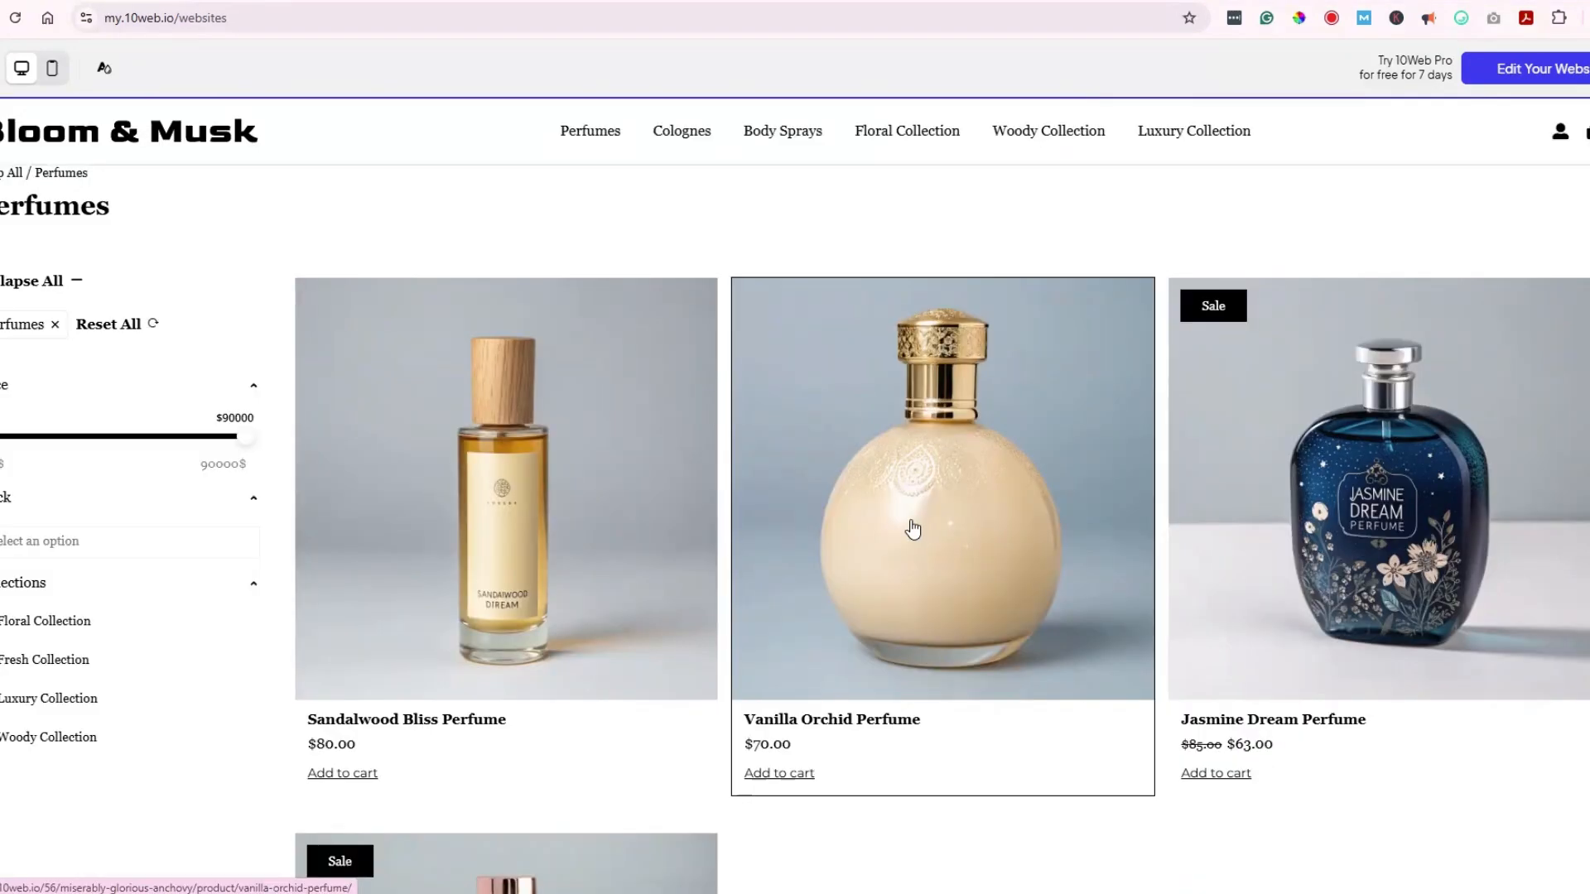
scroll(912, 480, down, 3)
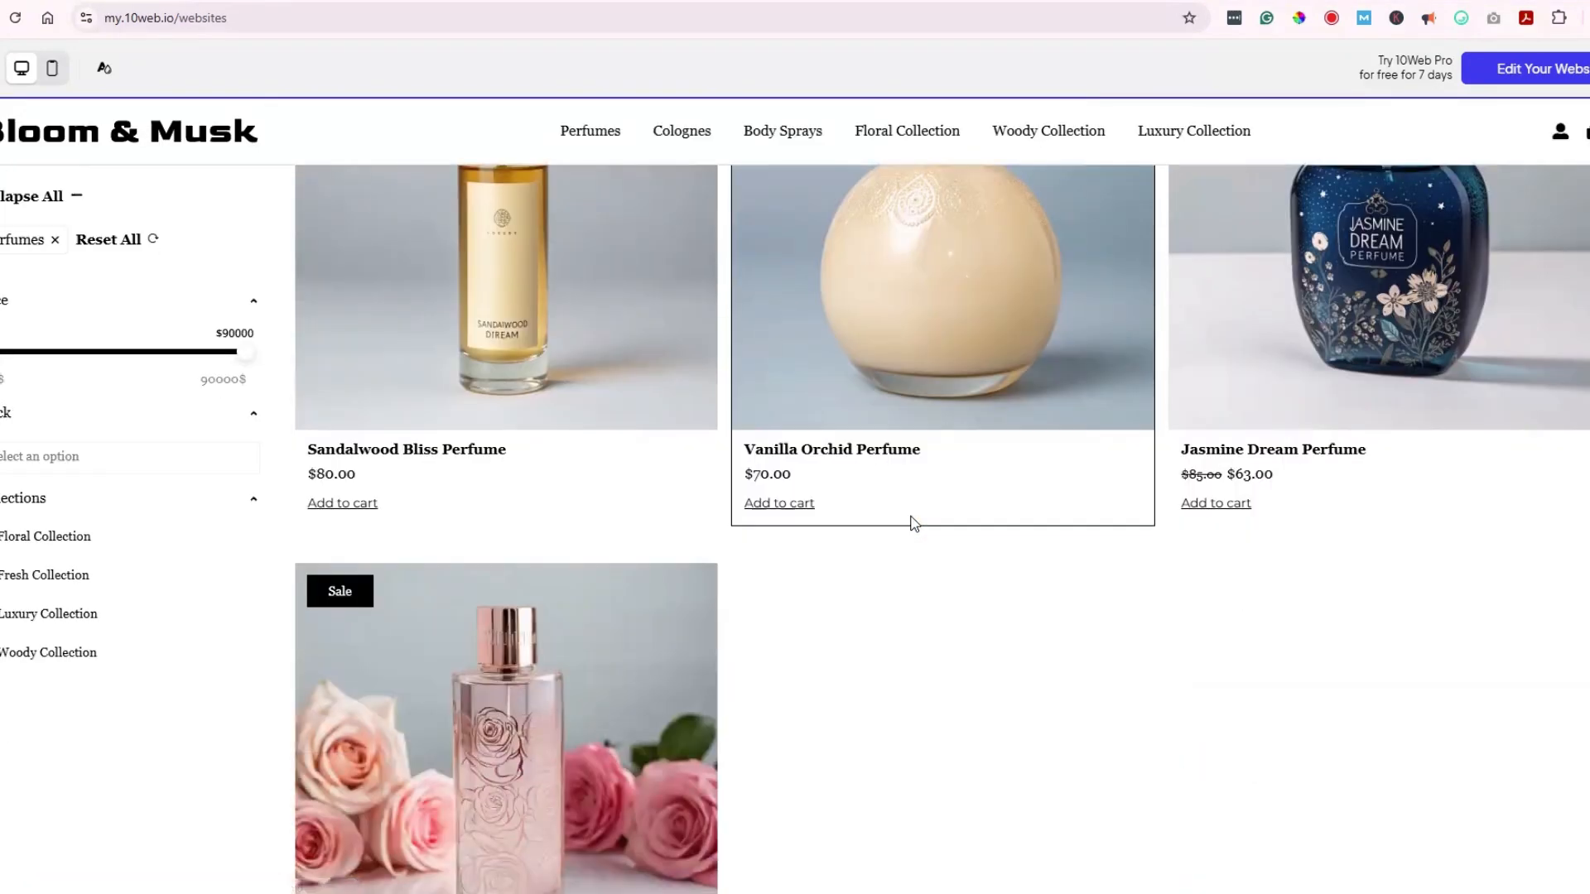
scroll(913, 523, down, 3)
scroll(922, 560, up, 7)
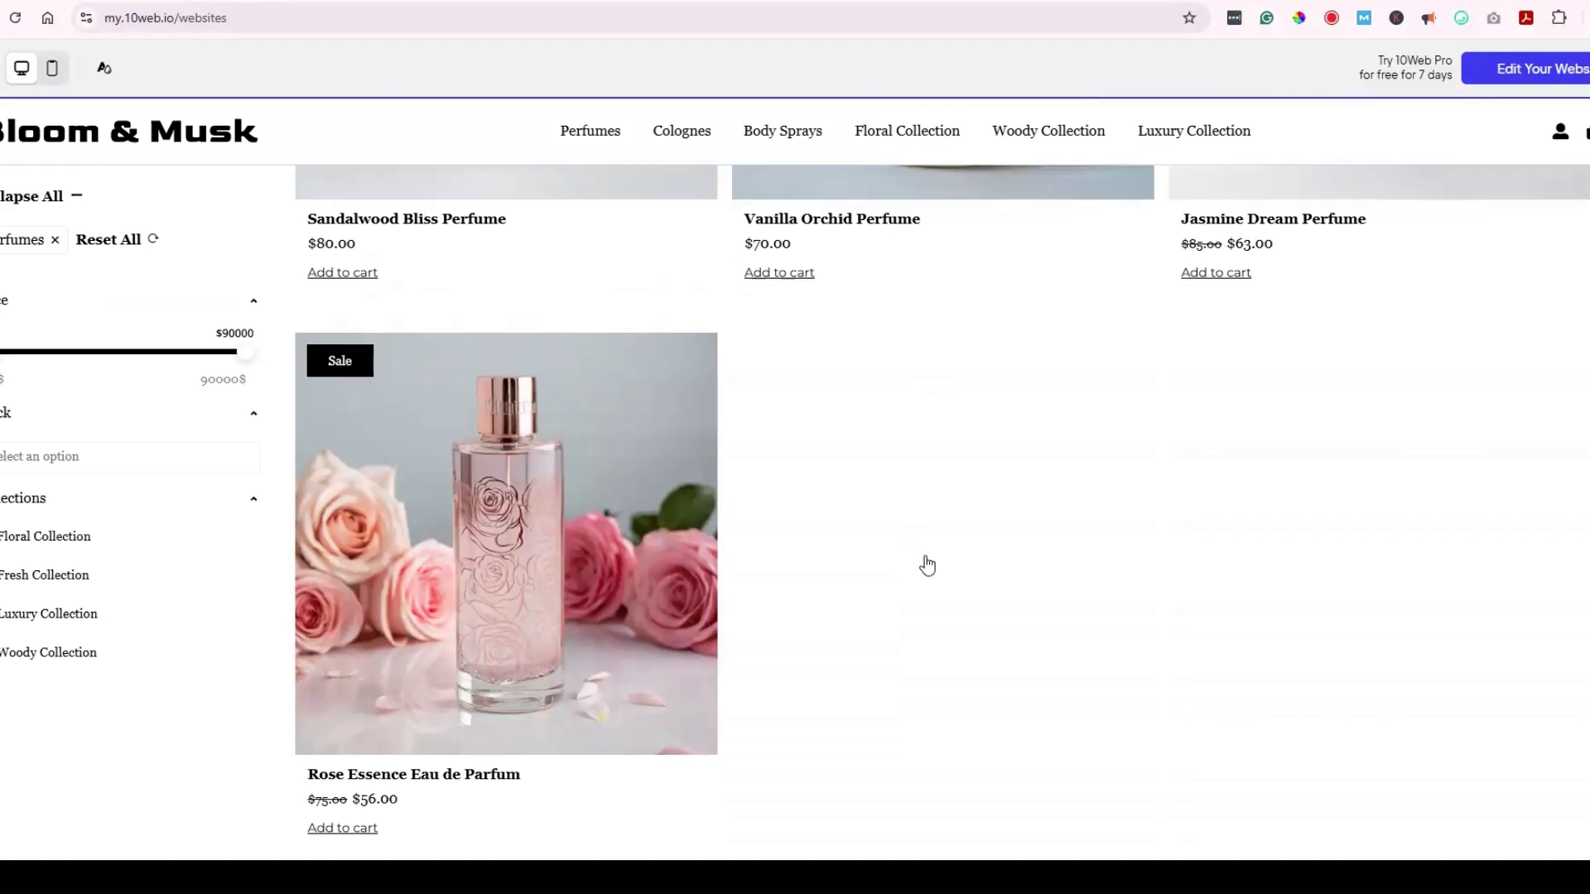